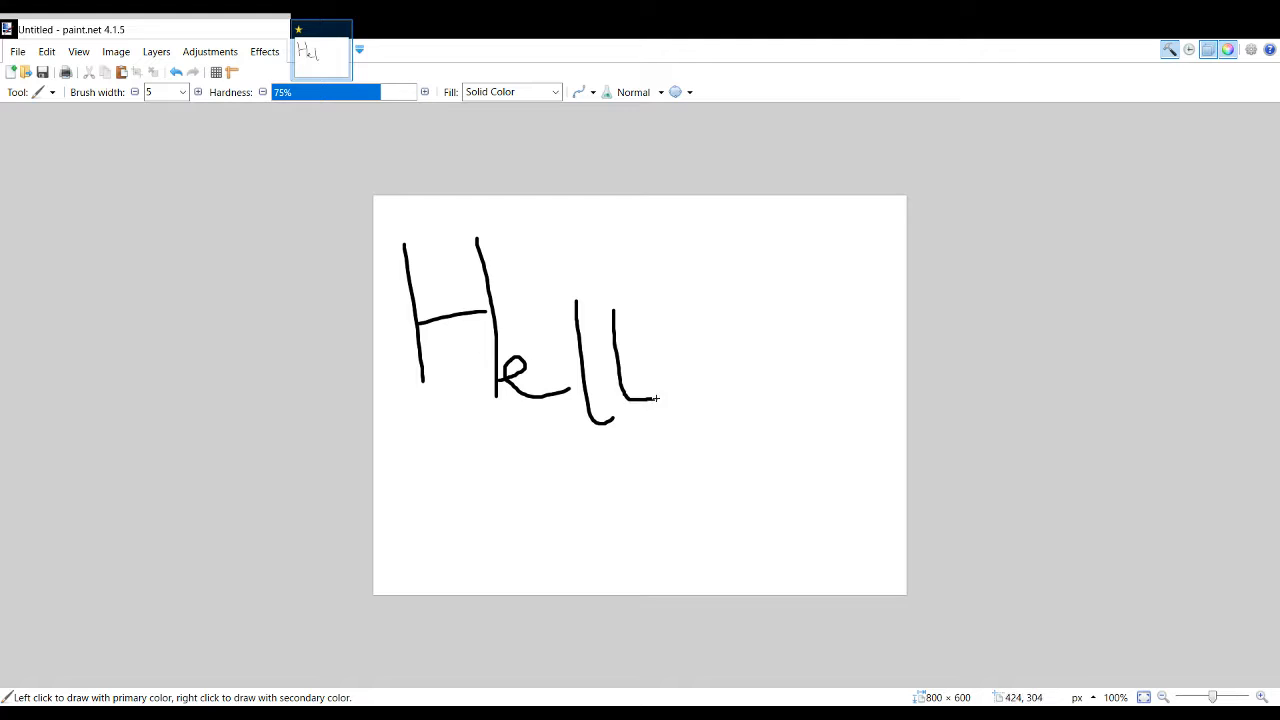
# Step: Complete the handwritten "Hello!" with its exclamation mark, and undo all of the word's strokes to clear the canvas
pyautogui.moveTo(753, 271); pyautogui.dragTo(772, 367)
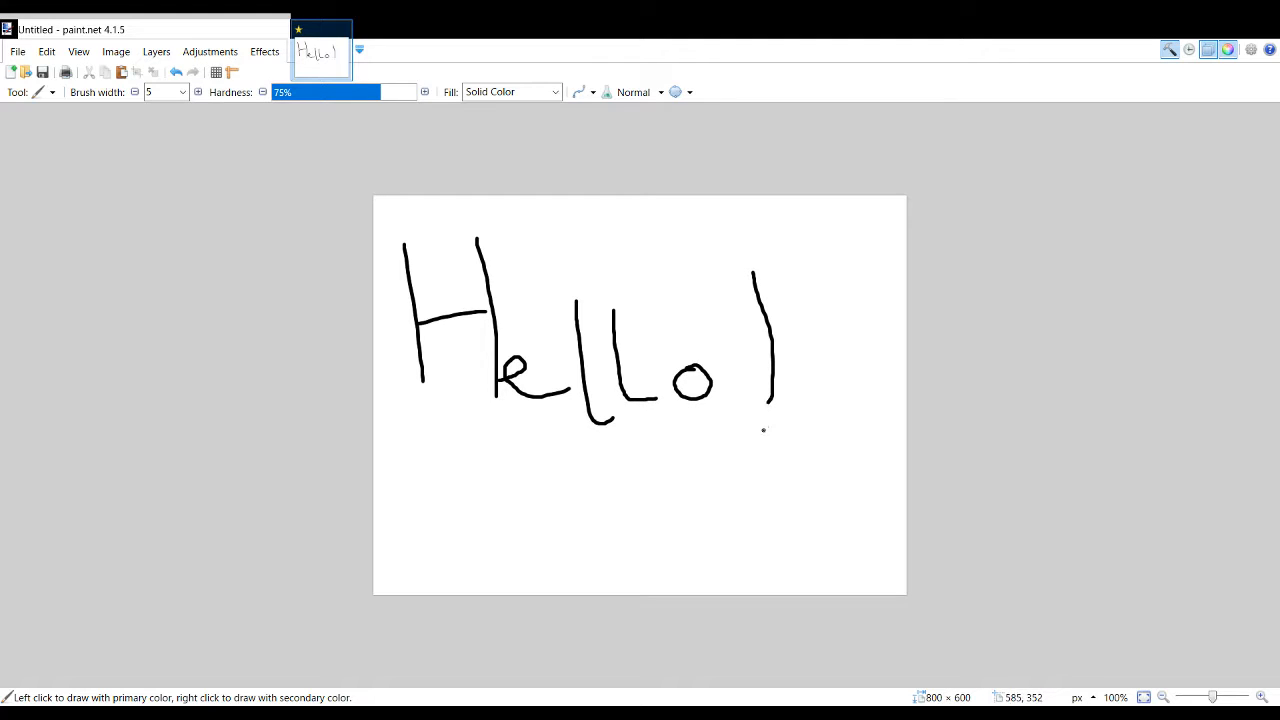
pyautogui.hotkey('ctrl', 'z')
pyautogui.hotkey('ctrl', 'z')
pyautogui.hotkey('ctrl', 'z')
pyautogui.hotkey('ctrl', 'z')
pyautogui.hotkey('ctrl', 'z')
pyautogui.hotkey('ctrl', 'z')
pyautogui.hotkey('ctrl', 'z')
pyautogui.hotkey('ctrl', 'z')
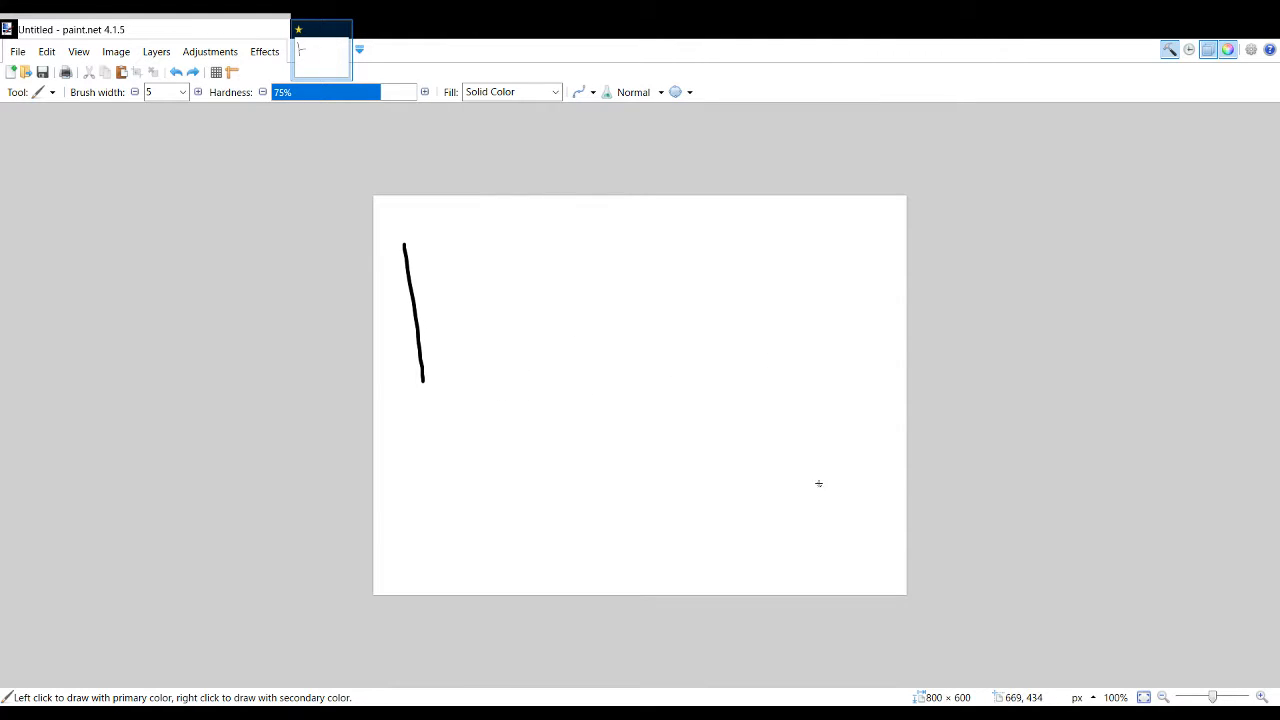
# Step: Handwrite "Today I'll" in black across the blank canvas with the 5-pixel paintbrush, and undo all its strokes
pyautogui.moveTo(403, 285)
pyautogui.mouseDown()
pyautogui.moveTo(484, 272)
pyautogui.moveTo(475, 412)
pyautogui.mouseUp()
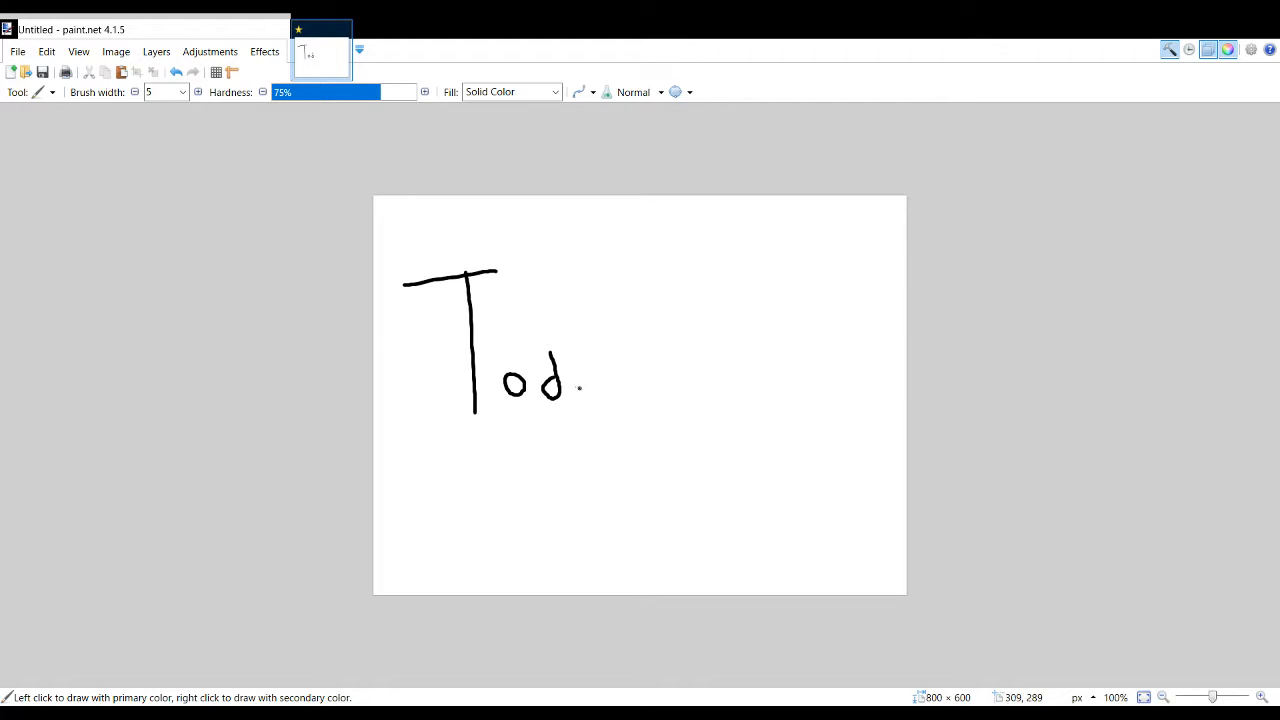
pyautogui.moveTo(632, 402)
pyautogui.mouseDown()
pyautogui.moveTo(737, 372)
pyautogui.moveTo(769, 396)
pyautogui.moveTo(774, 322)
pyautogui.moveTo(789, 402)
pyautogui.moveTo(806, 319)
pyautogui.moveTo(821, 415)
pyautogui.mouseUp()
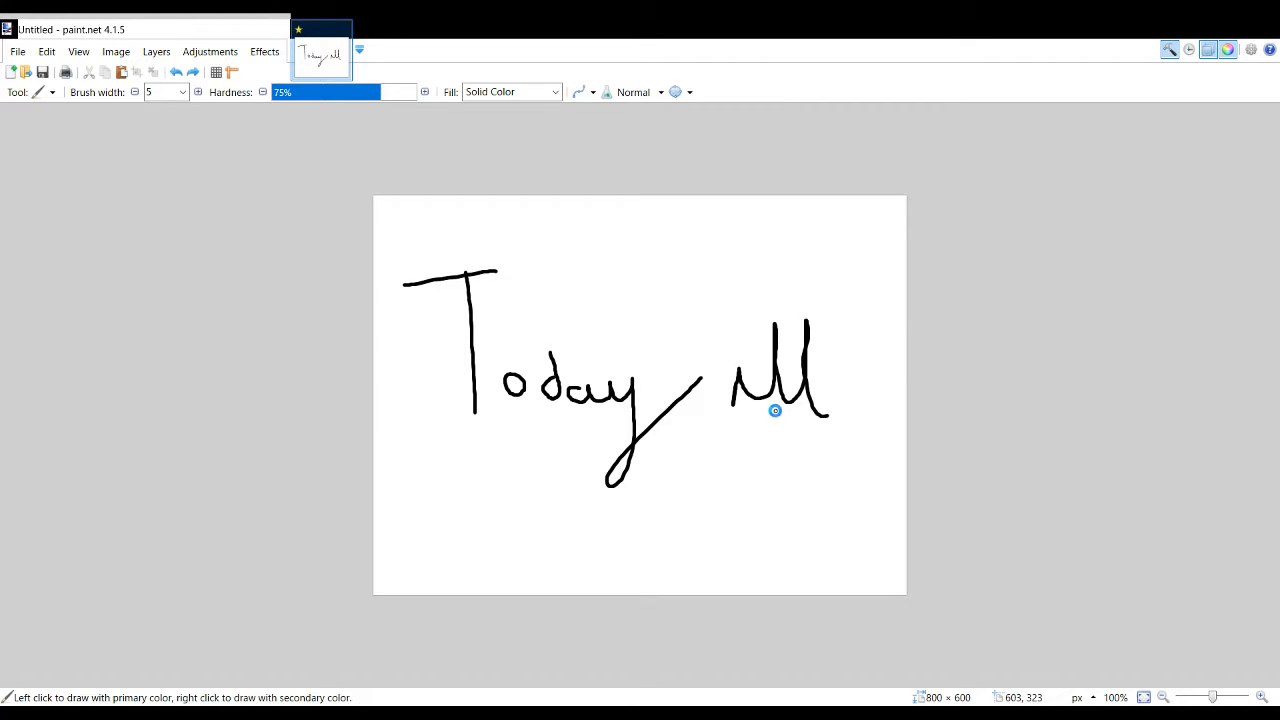
pyautogui.hotkey('ctrl', 'z')
pyautogui.hotkey('ctrl', 'z')
pyautogui.hotkey('ctrl', 'z')
pyautogui.hotkey('ctrl', 'z')
pyautogui.hotkey('ctrl', 'z')
pyautogui.hotkey('ctrl', 'z')
pyautogui.hotkey('ctrl', 'z')
pyautogui.hotkey('ctrl', 'z')
# Step: Handwrite "Show" in the middle of the canvas with "yo" beneath it, and undo all these strokes
pyautogui.moveTo(509, 370); pyautogui.dragTo(503, 421)
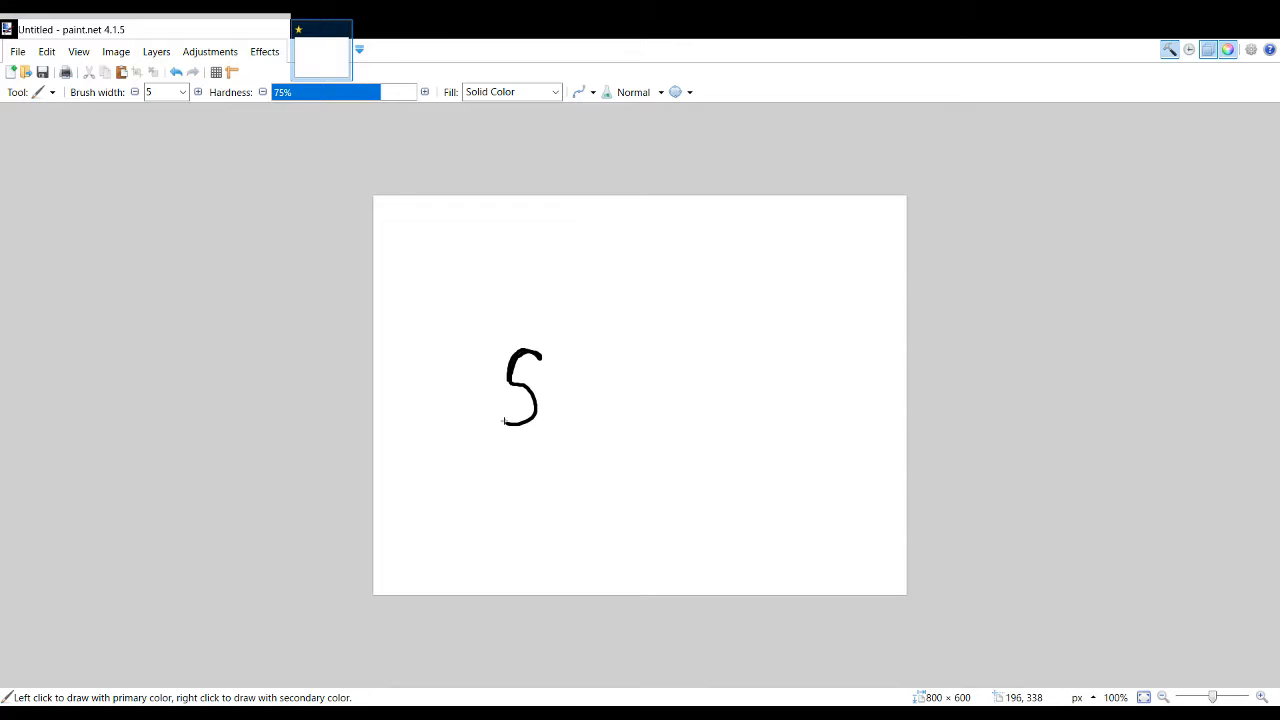
pyautogui.moveTo(572, 355); pyautogui.dragTo(605, 412)
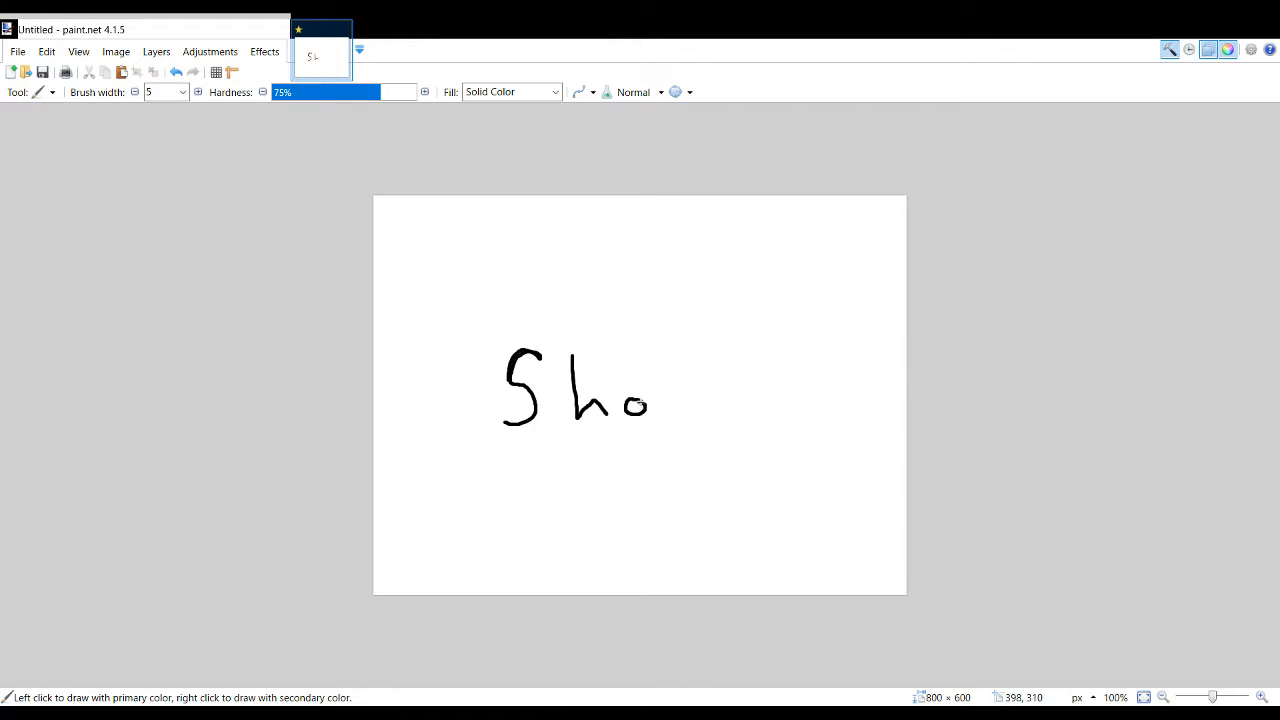
pyautogui.moveTo(592, 470); pyautogui.dragTo(596, 562)
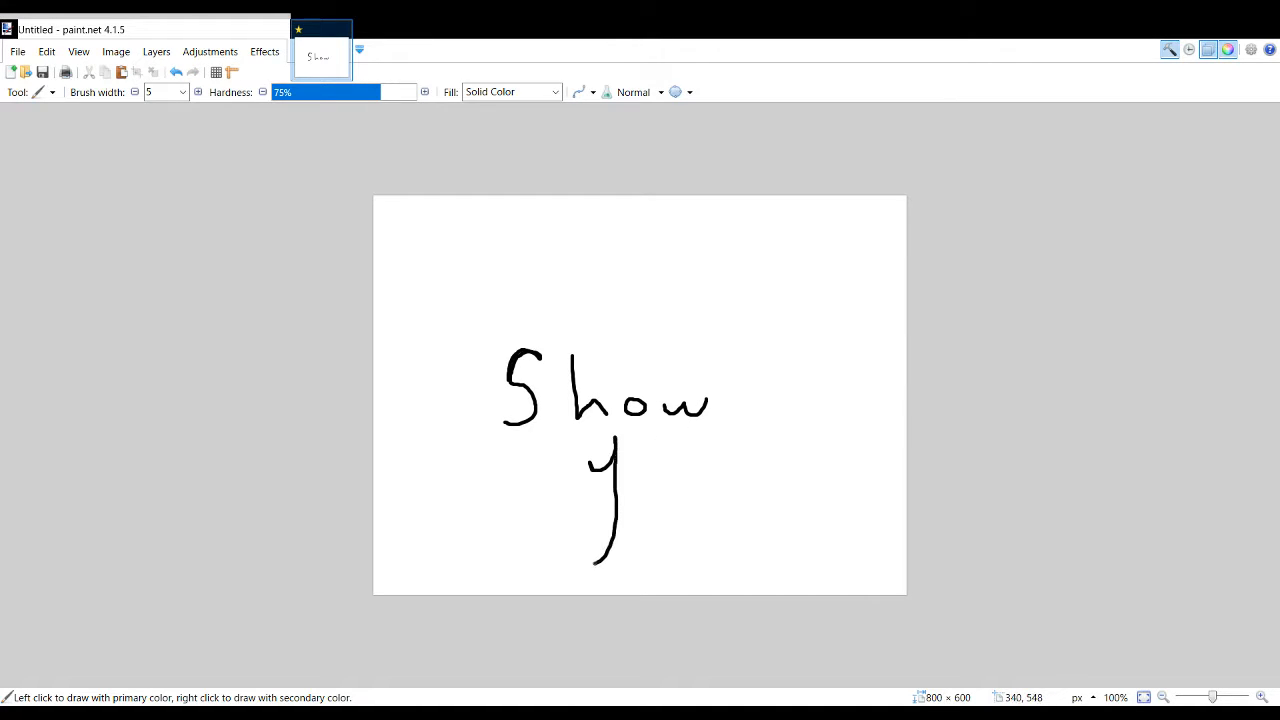
pyautogui.moveTo(652, 501); pyautogui.dragTo(657, 499)
pyautogui.hotkey('ctrl', 'z')
pyautogui.hotkey('ctrl', 'z')
pyautogui.hotkey('ctrl', 'z')
pyautogui.hotkey('ctrl', 'z')
pyautogui.hotkey('ctrl', 'z')
pyautogui.hotkey('ctrl', 'z')
pyautogui.hotkey('ctrl', 'z')
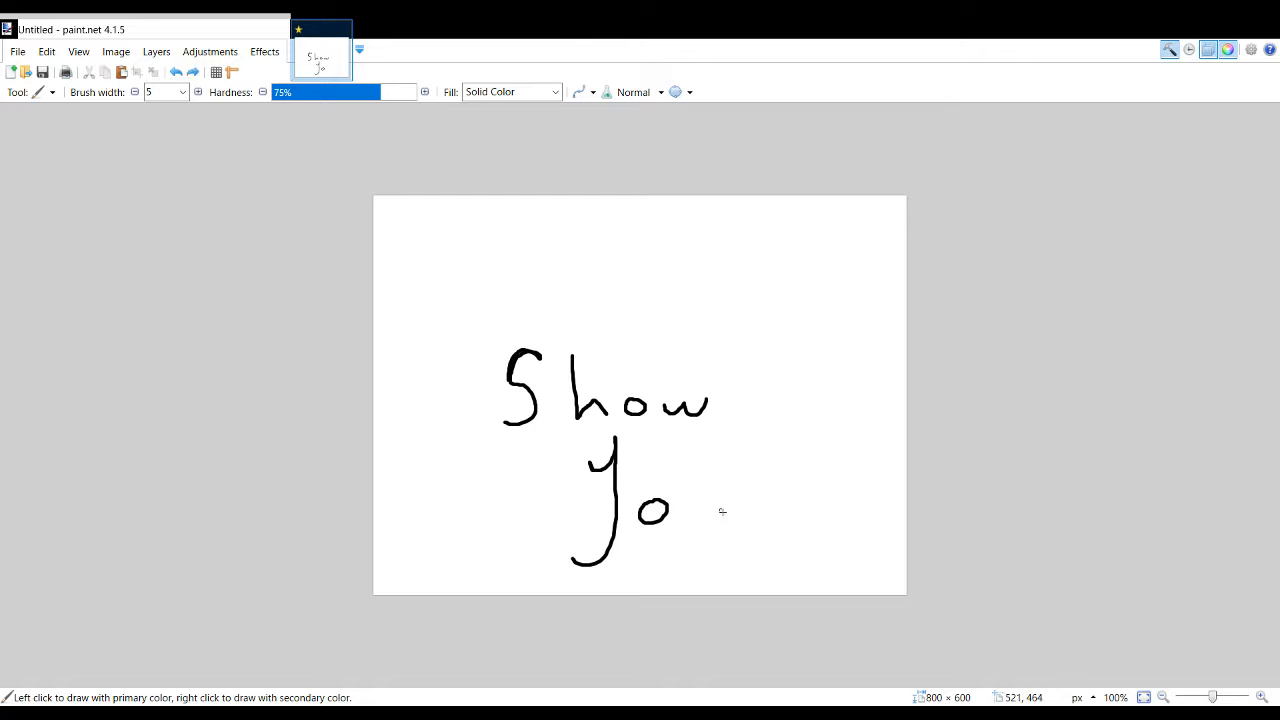
# Step: Handwrite "the basics" across the canvas with "of" below it, and undo the strokes back to a blank canvas
pyautogui.moveTo(495, 335)
pyautogui.mouseDown()
pyautogui.moveTo(502, 400)
pyautogui.moveTo(517, 404)
pyautogui.moveTo(524, 323)
pyautogui.moveTo(537, 422)
pyautogui.moveTo(583, 420)
pyautogui.mouseUp()
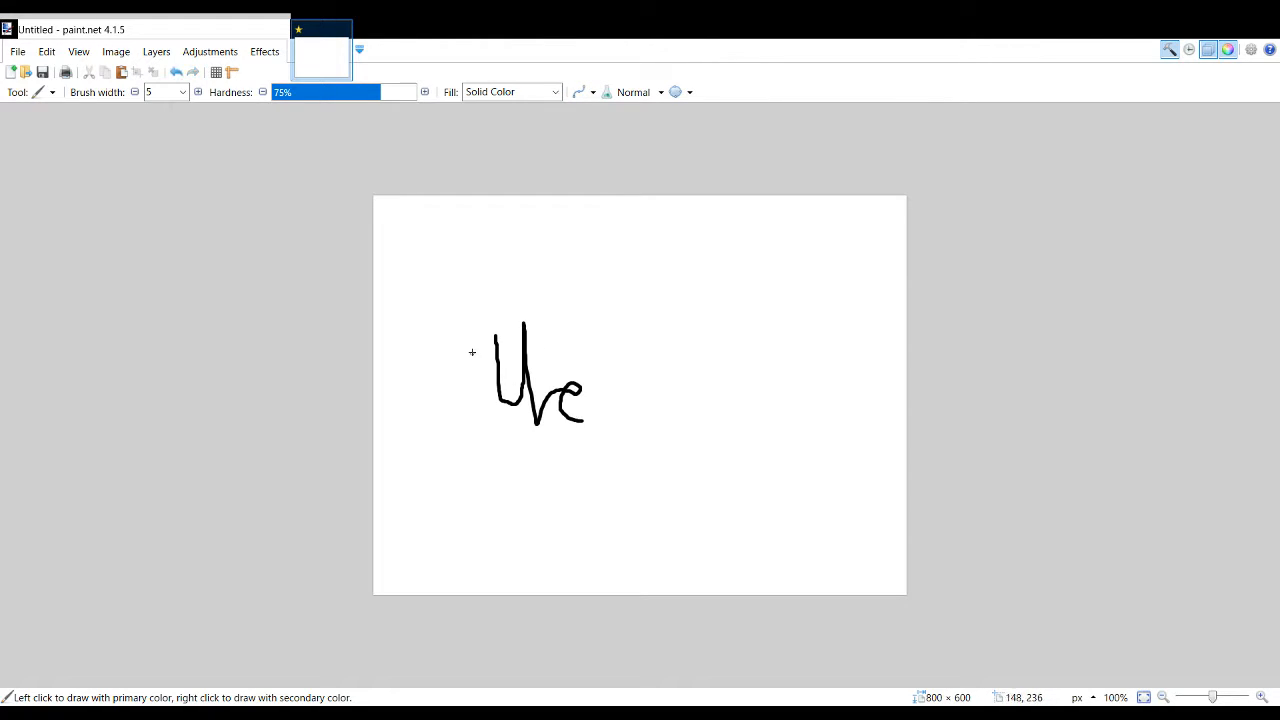
pyautogui.moveTo(686, 344); pyautogui.dragTo(695, 384)
pyautogui.moveTo(792, 370); pyautogui.dragTo(787, 417)
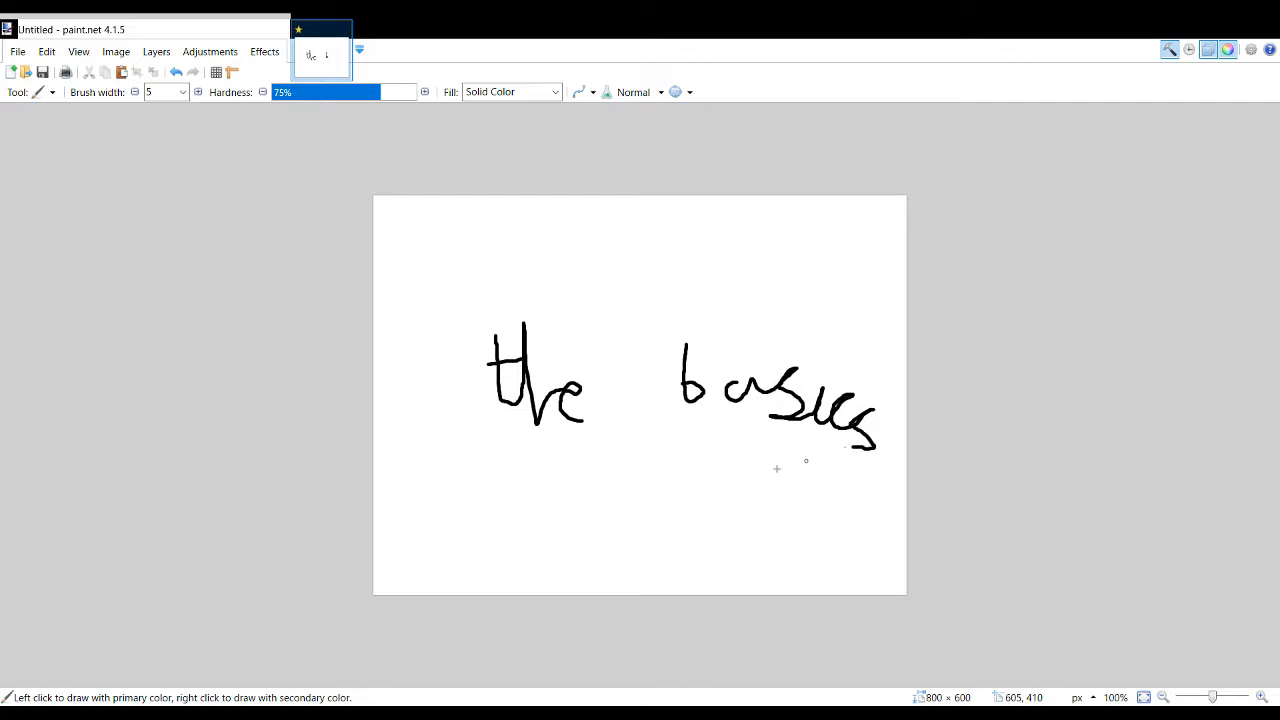
pyautogui.moveTo(601, 466)
pyautogui.mouseDown()
pyautogui.moveTo(638, 470)
pyautogui.moveTo(663, 503)
pyautogui.moveTo(676, 433)
pyautogui.mouseUp()
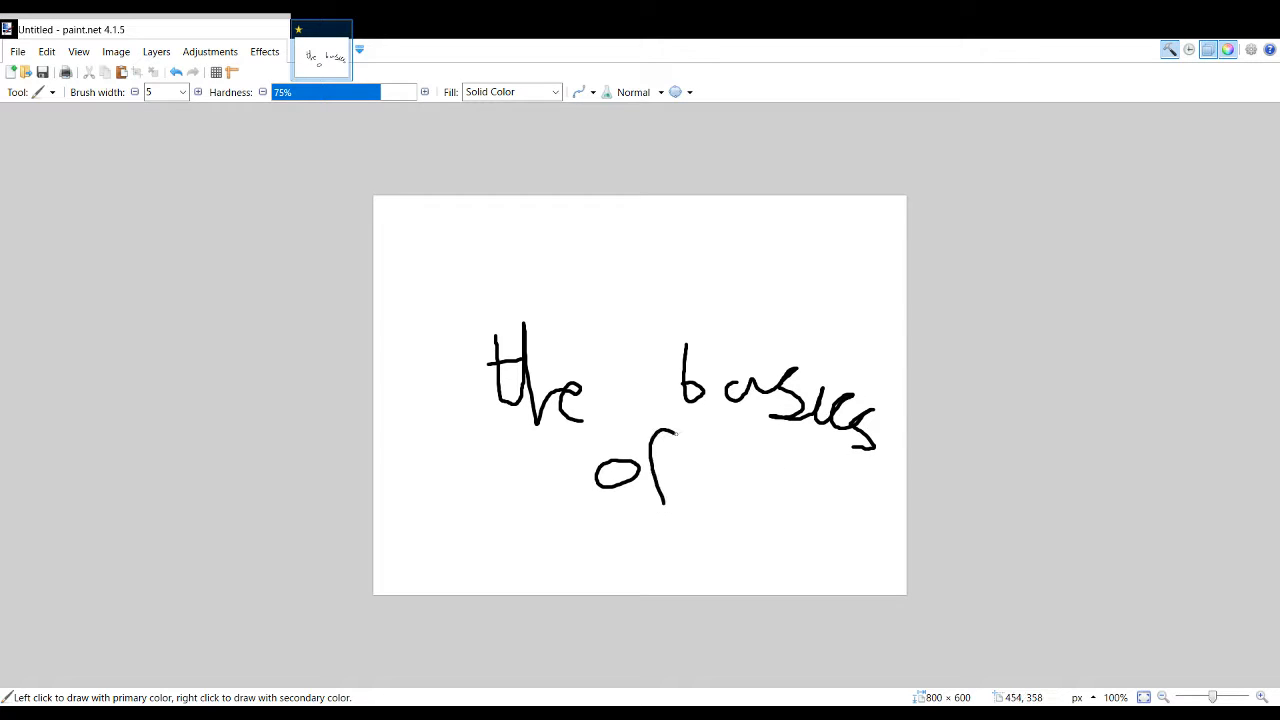
pyautogui.hotkey('ctrl', 'z')
pyautogui.hotkey('ctrl', 'z')
pyautogui.hotkey('ctrl', 'z')
pyautogui.hotkey('ctrl', 'z')
pyautogui.hotkey('ctrl', 'z')
pyautogui.hotkey('ctrl', 'z')
pyautogui.hotkey('ctrl', 'z')
pyautogui.hotkey('ctrl', 'z')
pyautogui.hotkey('ctrl', 'z')
pyautogui.hotkey('ctrl', 'z')
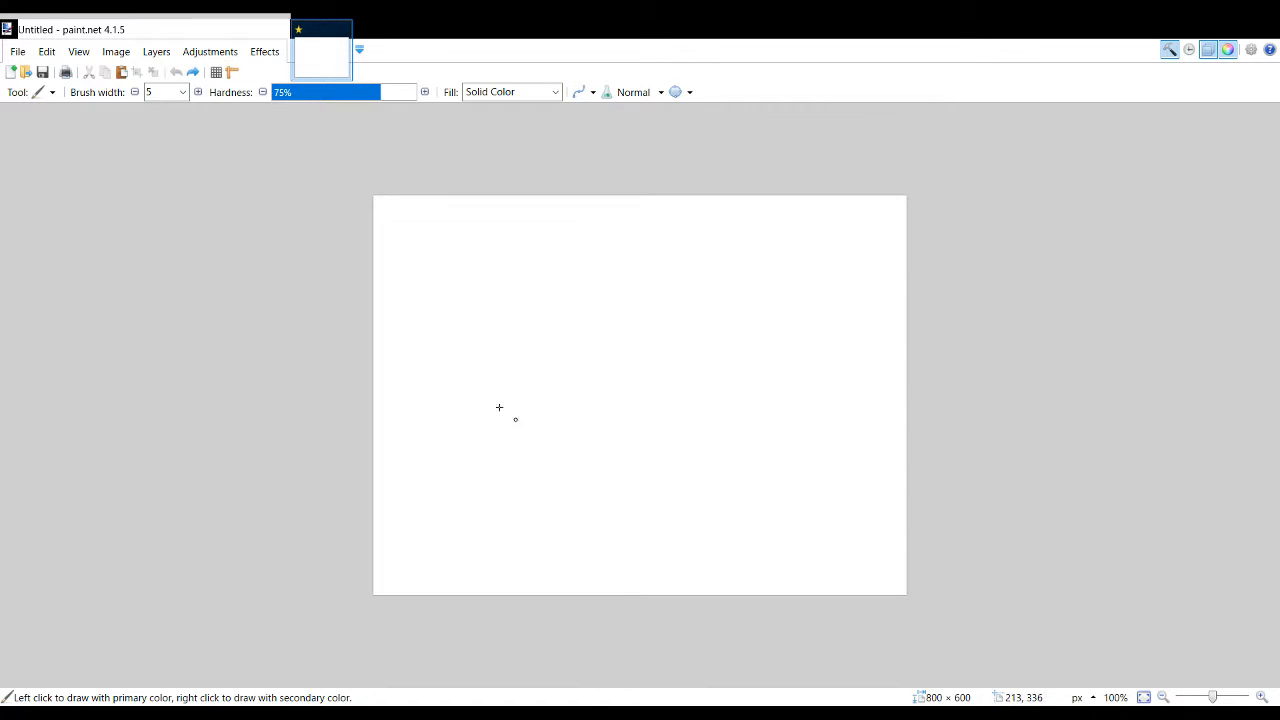
# Step: Handwrite "Paint.net" followed by an exclamation stroke on the canvas, and undo all of its strokes
pyautogui.moveTo(492, 492)
pyautogui.mouseDown()
pyautogui.moveTo(486, 380)
pyautogui.moveTo(510, 402)
pyautogui.mouseUp()
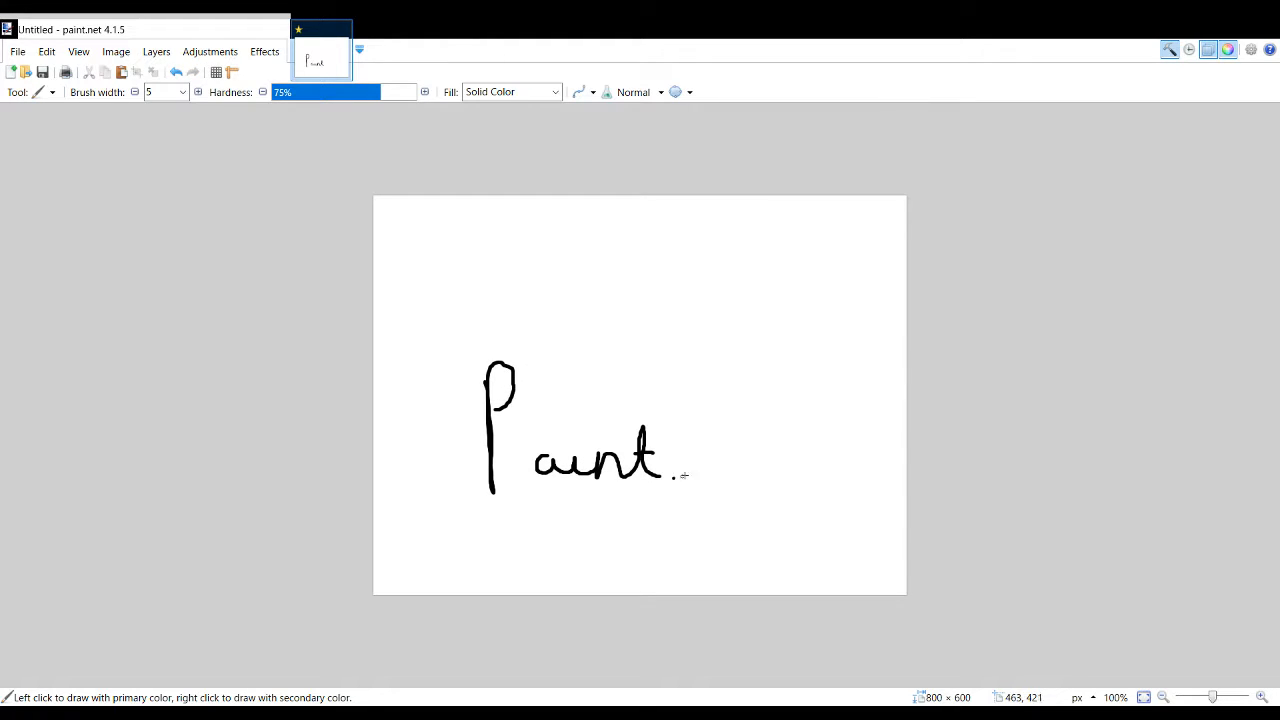
pyautogui.moveTo(707, 454)
pyautogui.mouseDown()
pyautogui.moveTo(733, 476)
pyautogui.moveTo(760, 451)
pyautogui.moveTo(770, 465)
pyautogui.moveTo(784, 408)
pyautogui.mouseUp()
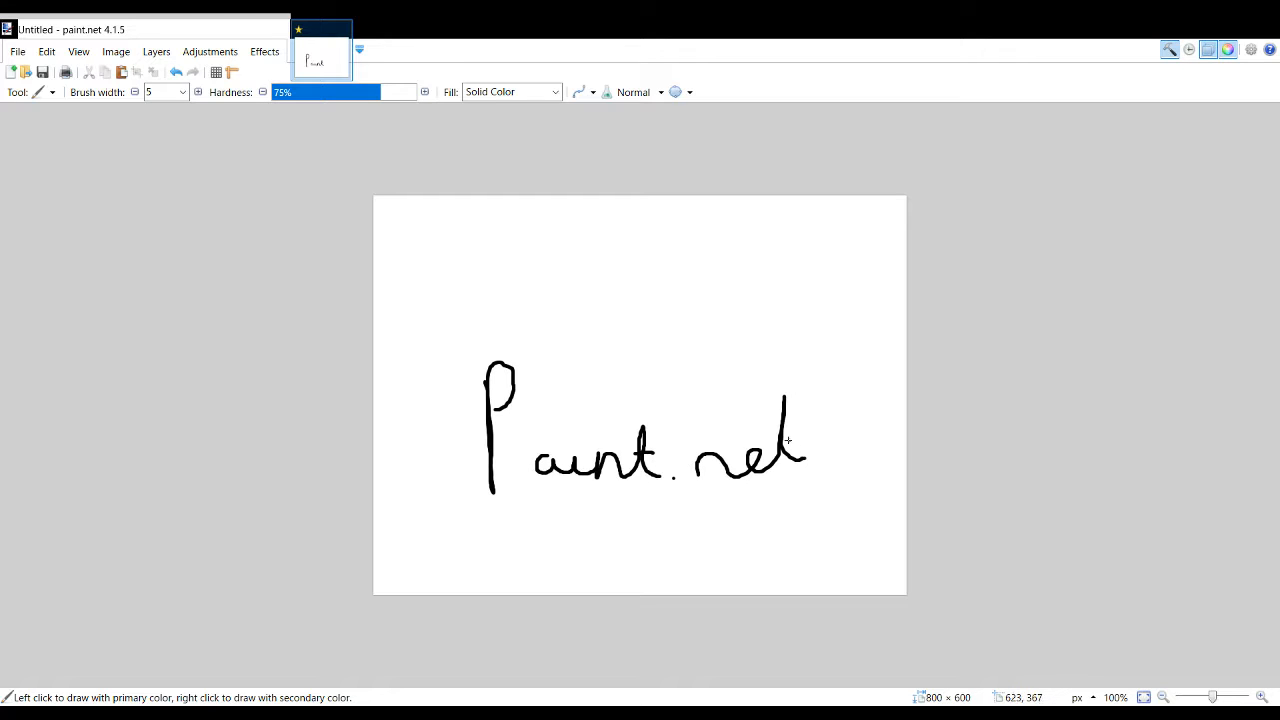
pyautogui.moveTo(821, 370); pyautogui.dragTo(826, 478)
pyautogui.hotkey('ctrl', 'z')
pyautogui.hotkey('ctrl', 'z')
pyautogui.hotkey('ctrl', 'z')
pyautogui.hotkey('ctrl', 'z')
pyautogui.hotkey('ctrl', 'z')
pyautogui.hotkey('ctrl', 'z')
pyautogui.hotkey('ctrl', 'z')
pyautogui.hotkey('ctrl', 'z')
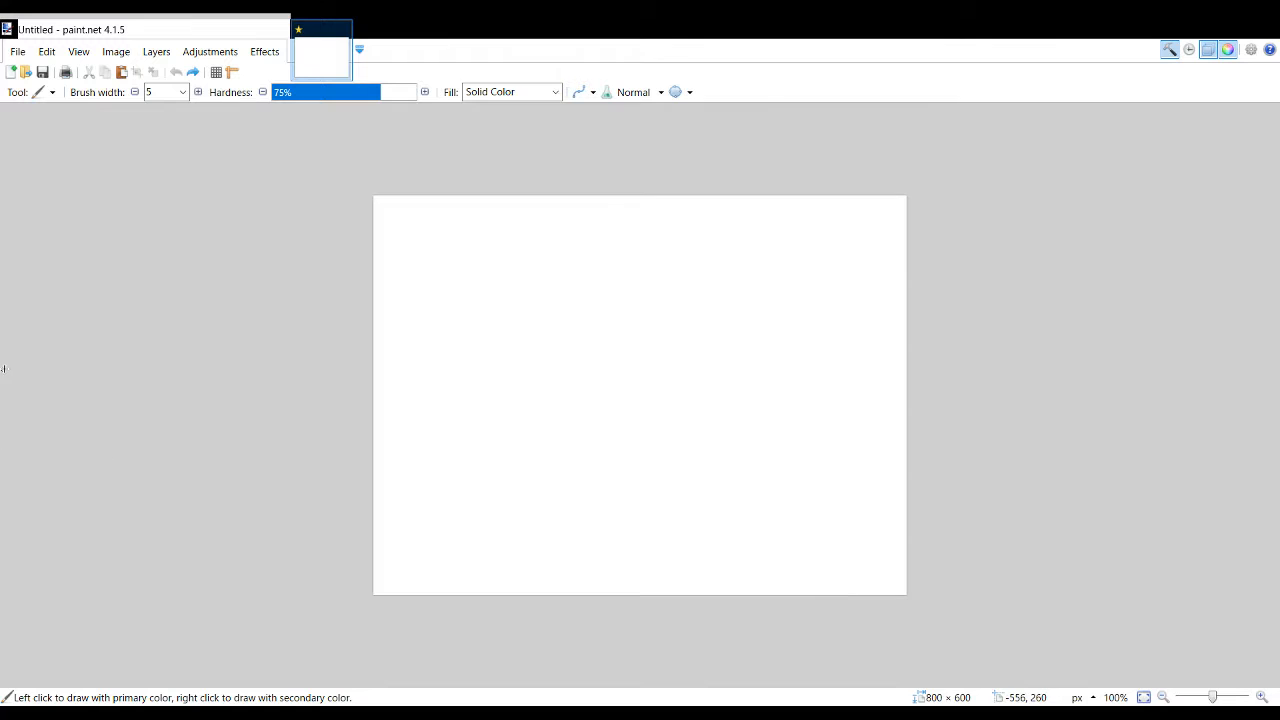
# Step: Add Calibri size 20 text near the canvas's upper-left corner reading "1. Most people think to change a copied and pasted/saved image"
pyautogui.press('t')
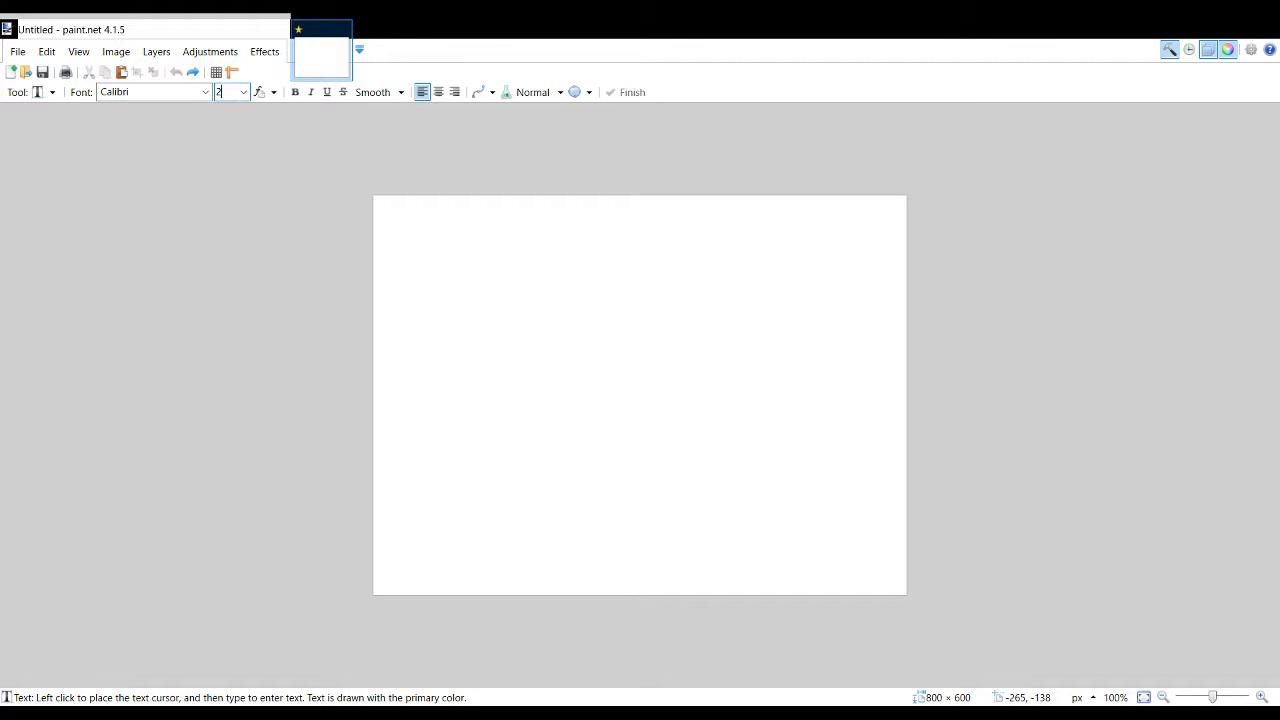
pyautogui.click(419, 264)
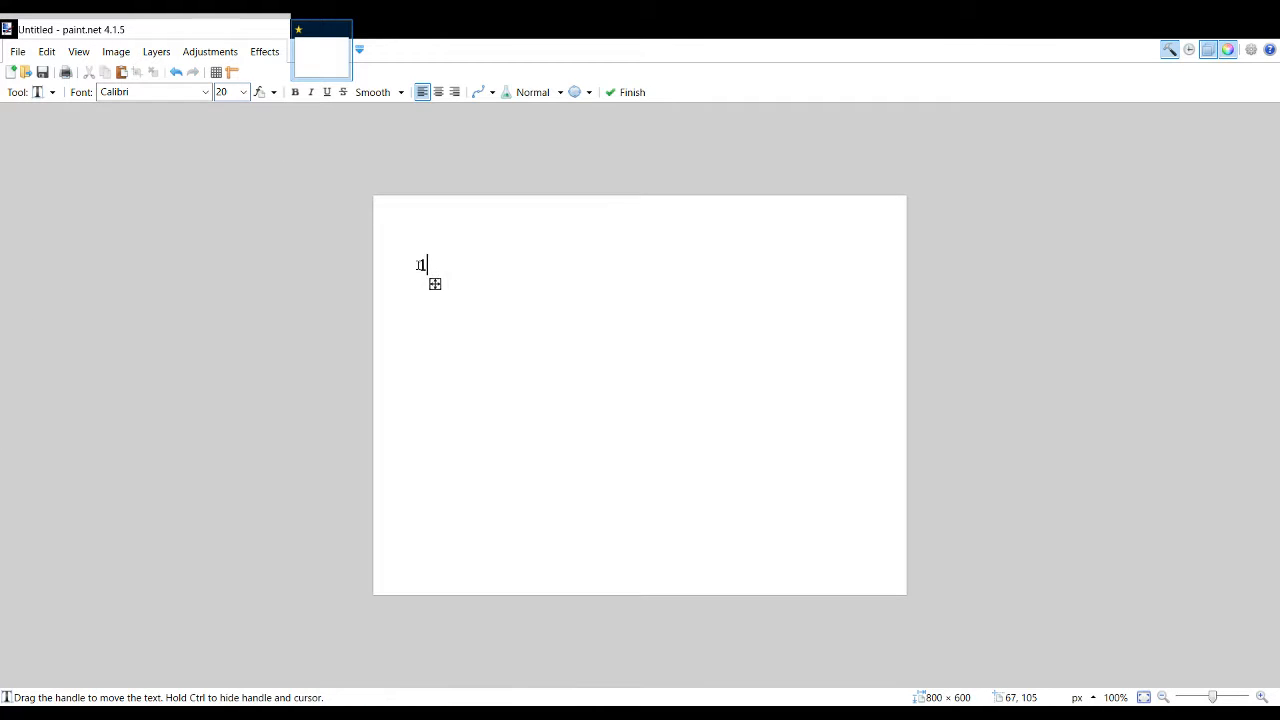
pyautogui.write('1. Most people think to change y')
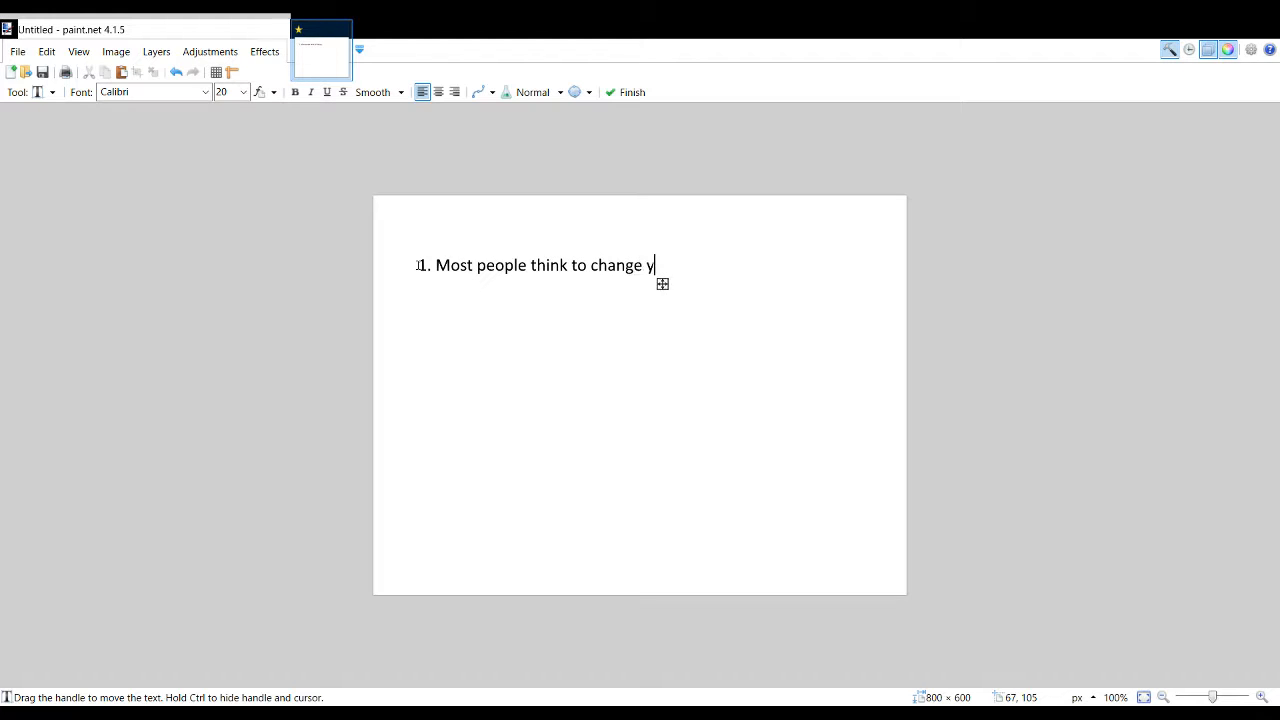
pyautogui.press('BackSpace')
pyautogui.write('t')
pyautogui.press('BackSpace')
pyautogui.write('a copied an p')
pyautogui.press('BackSpace')
pyautogui.press('BackSpace')
pyautogui.write('d ')
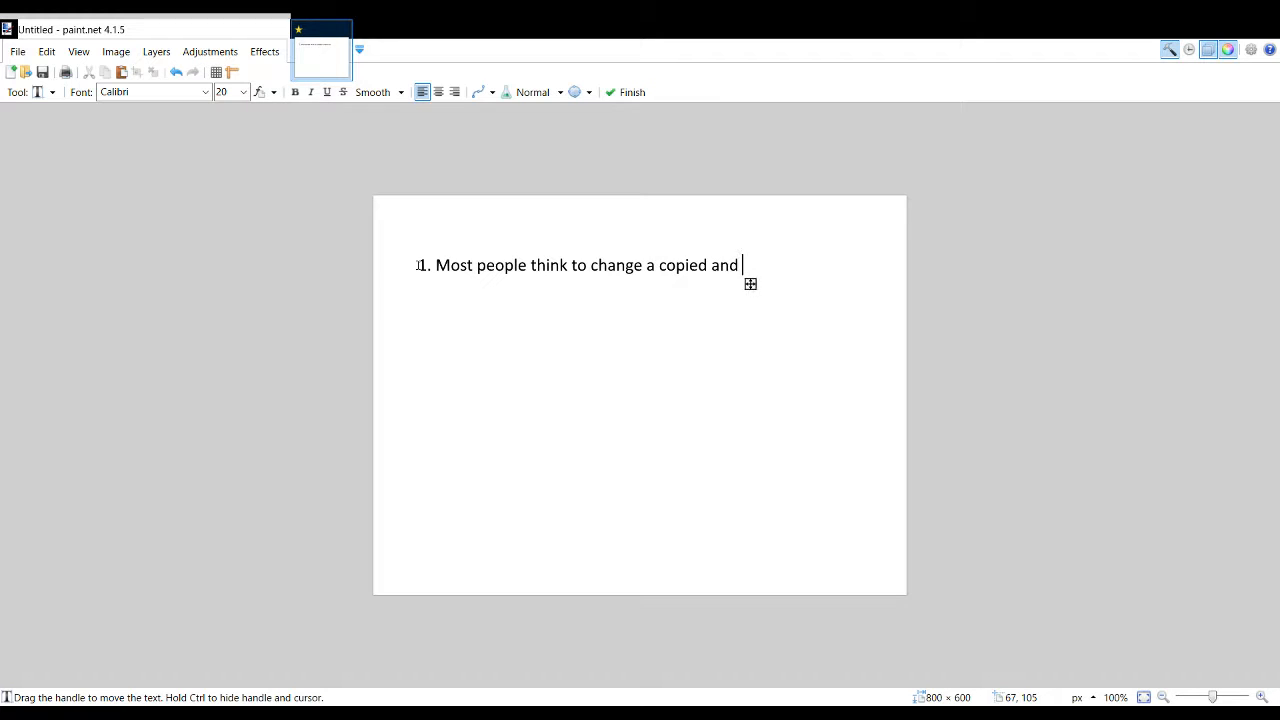
pyautogui.write('pasted/saved p')
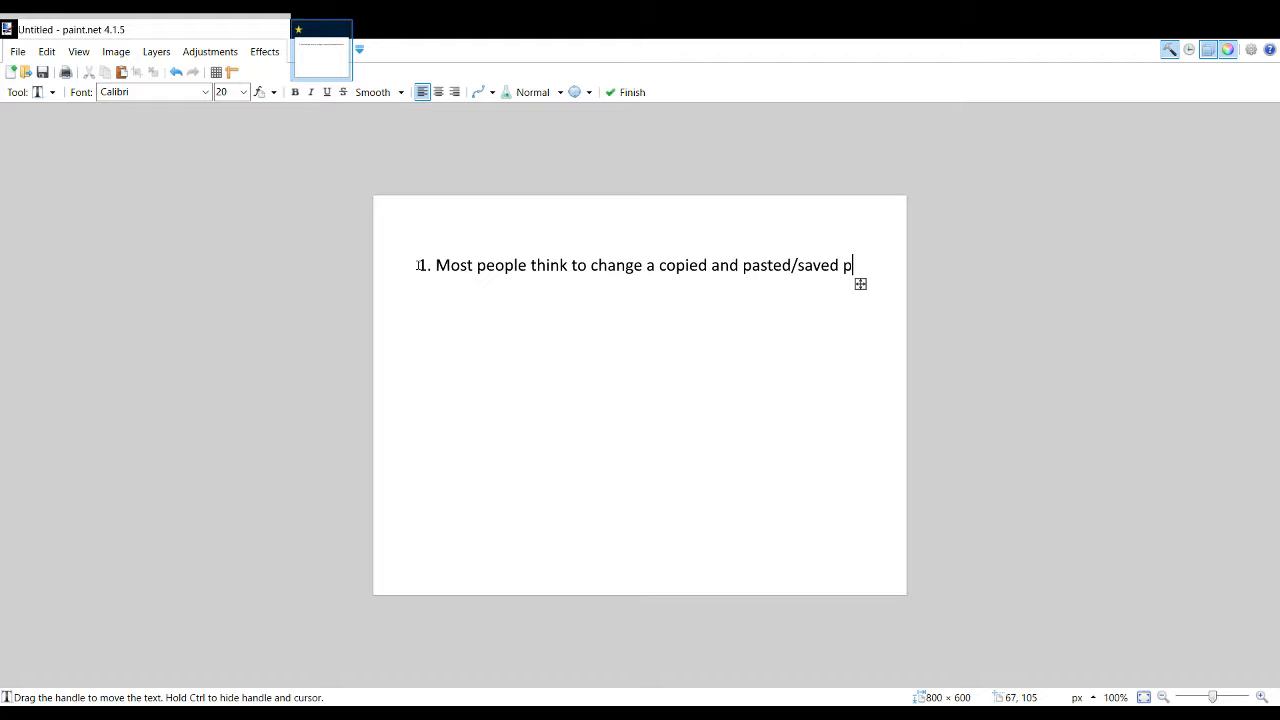
pyautogui.press('BackSpace')
pyautogui.write('image')
# Step: Continue the paragraph on a second line with "they need to use the paint bucket to change its colour when"
pyautogui.press('Return')
pyautogui.write('they need to use')
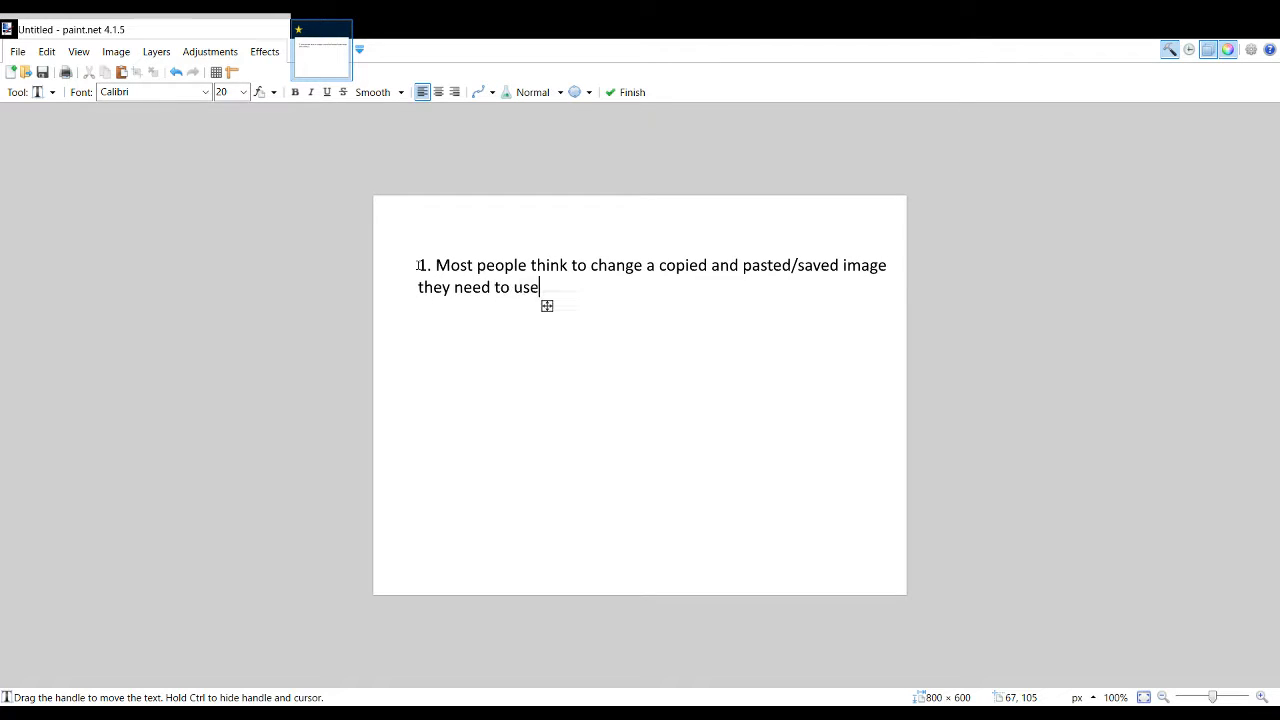
pyautogui.write(' the paint bucket to ch')
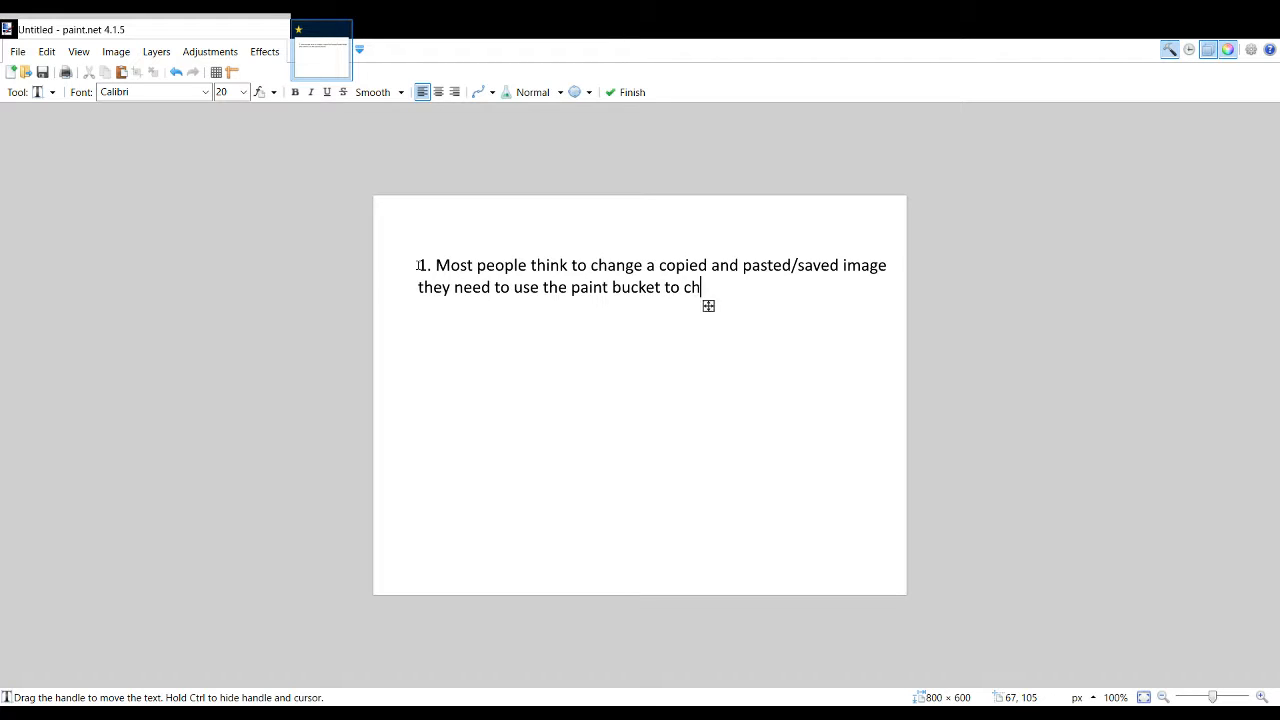
pyautogui.write('ange its c')
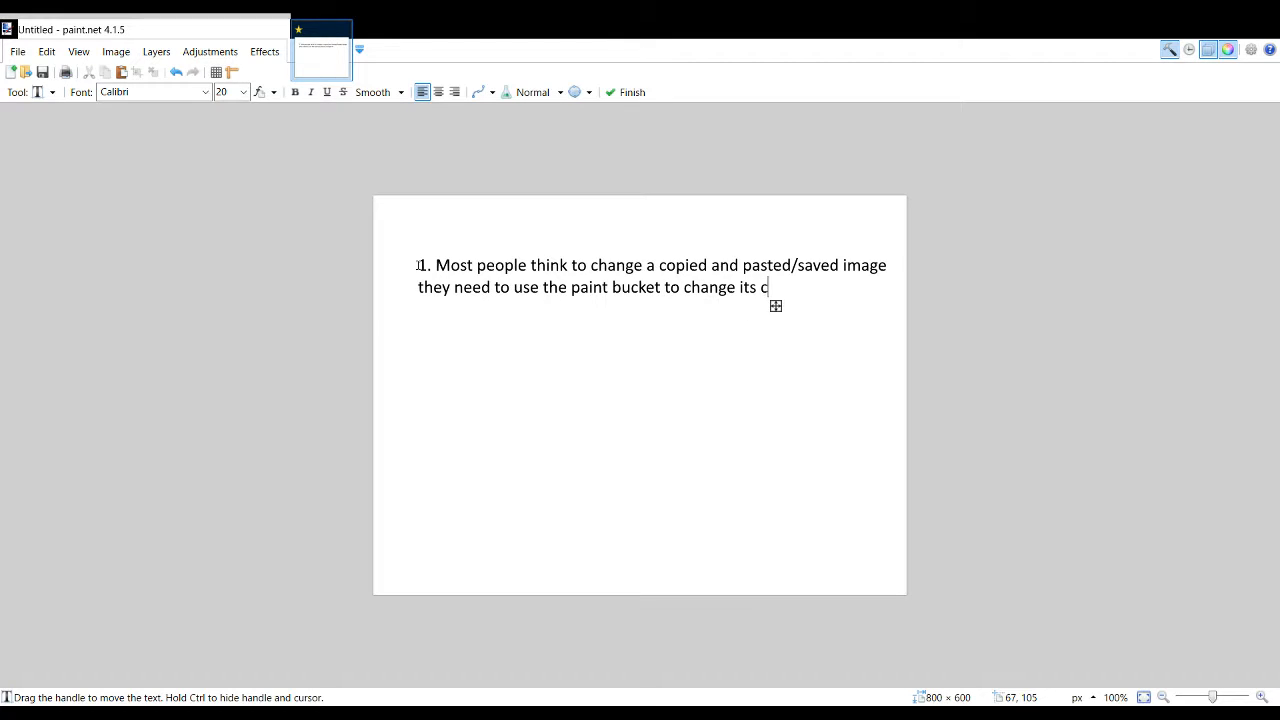
pyautogui.write('olour when ')
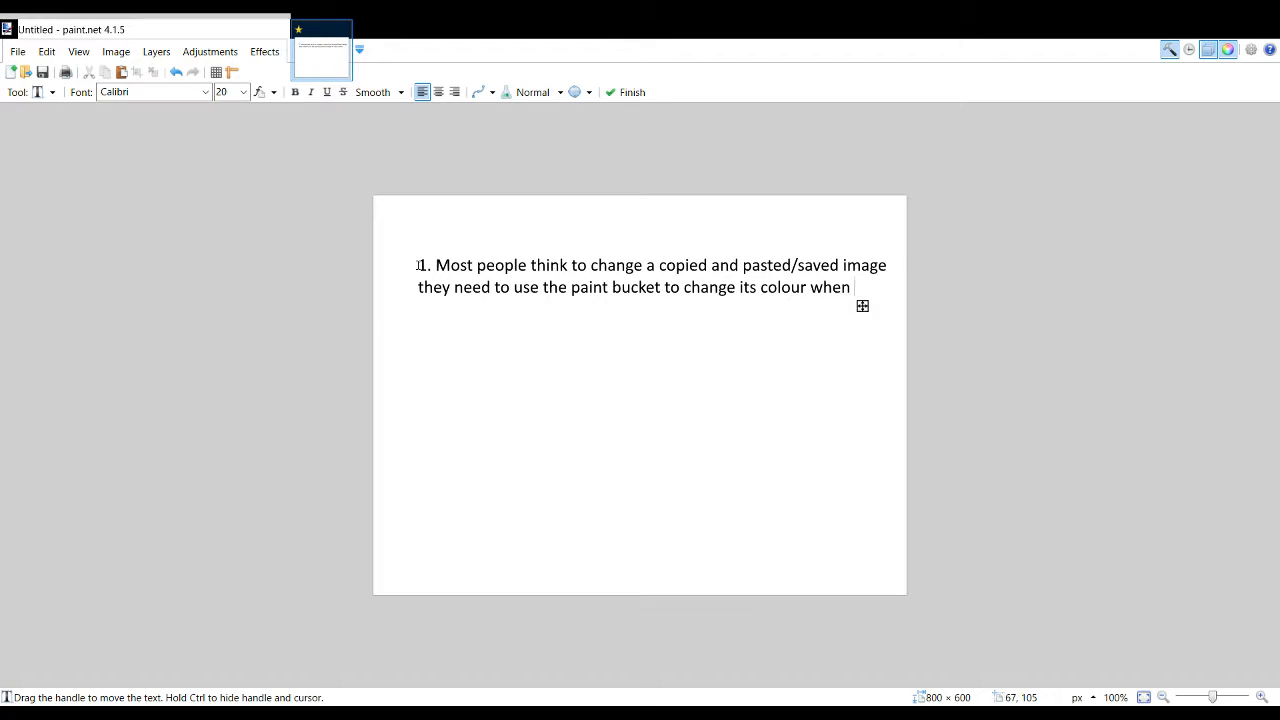
# Step: Finish the paragraph with "you can have a way better and easier way of doing so!!!"
pyautogui.write('you can have a way better a')
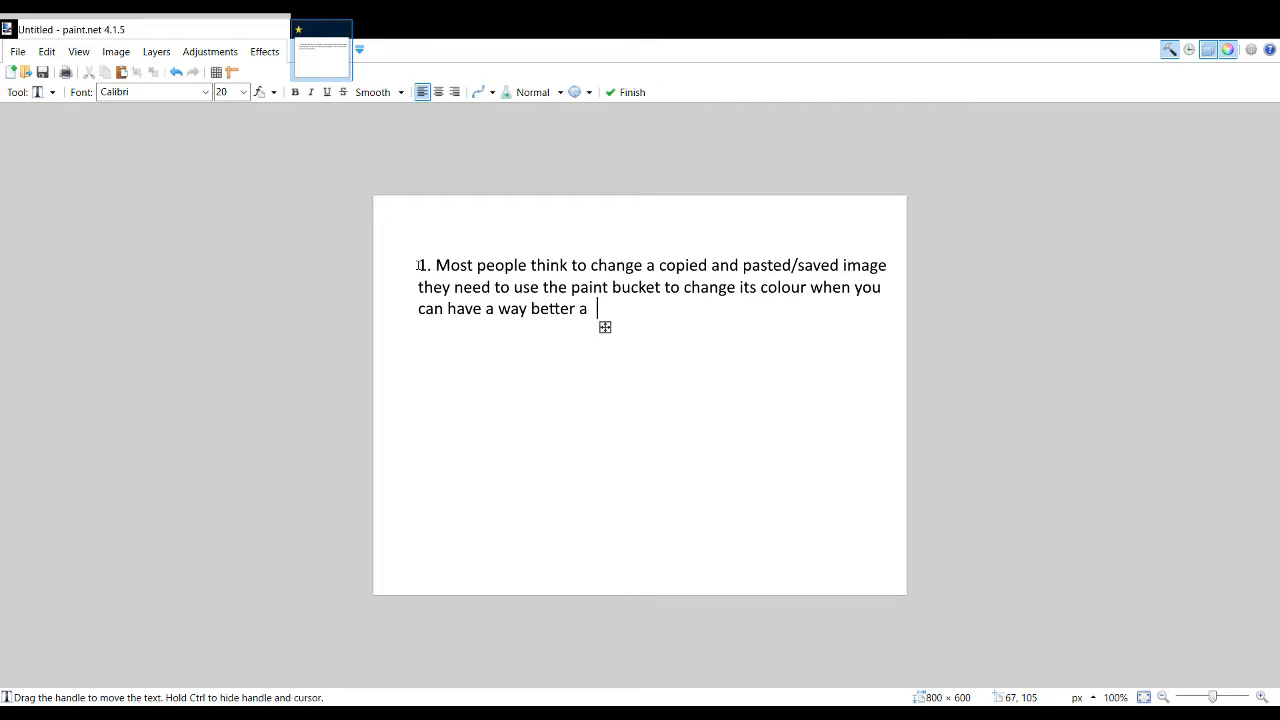
pyautogui.press('BackSpace')
pyautogui.write('nd easier way of doing s')
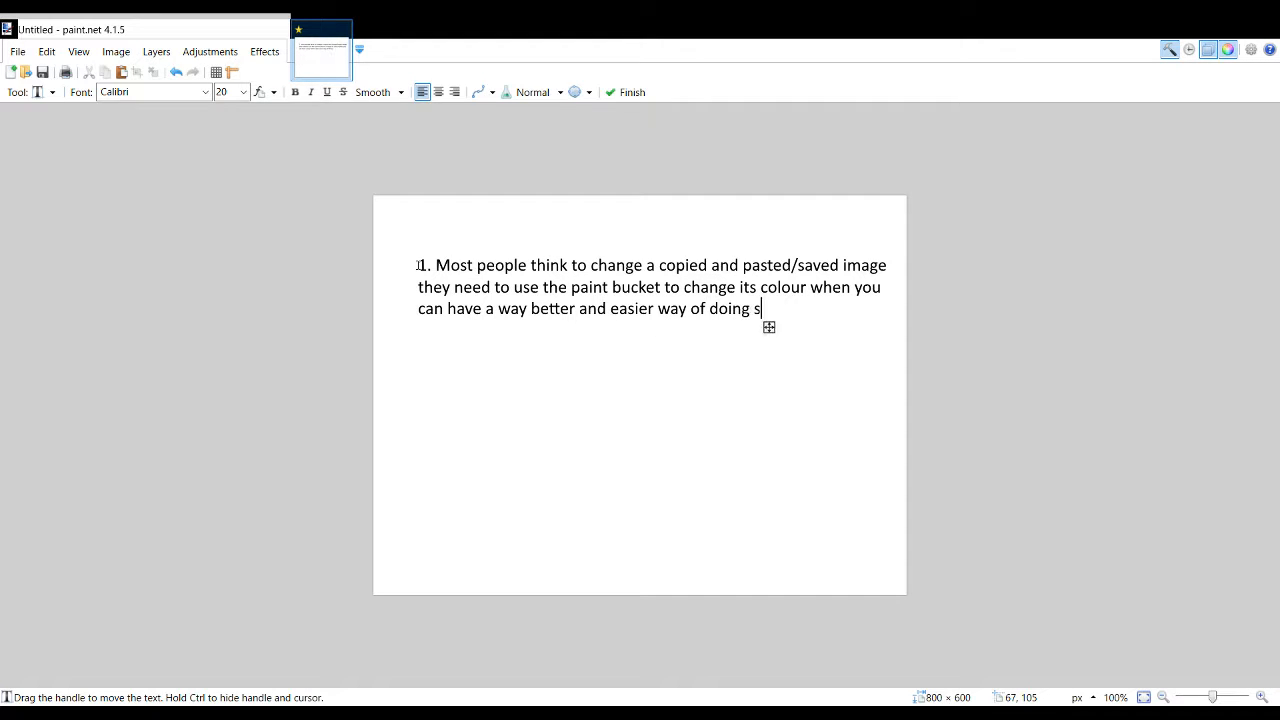
pyautogui.write('o!!!')
# Step: Start a separate text line below the paragraph reading "first you want to press"
pyautogui.click(418, 359)
pyautogui.write('2.')
pyautogui.press('BackSpace')
pyautogui.press('BackSpace')
pyautogui.write('first you ')
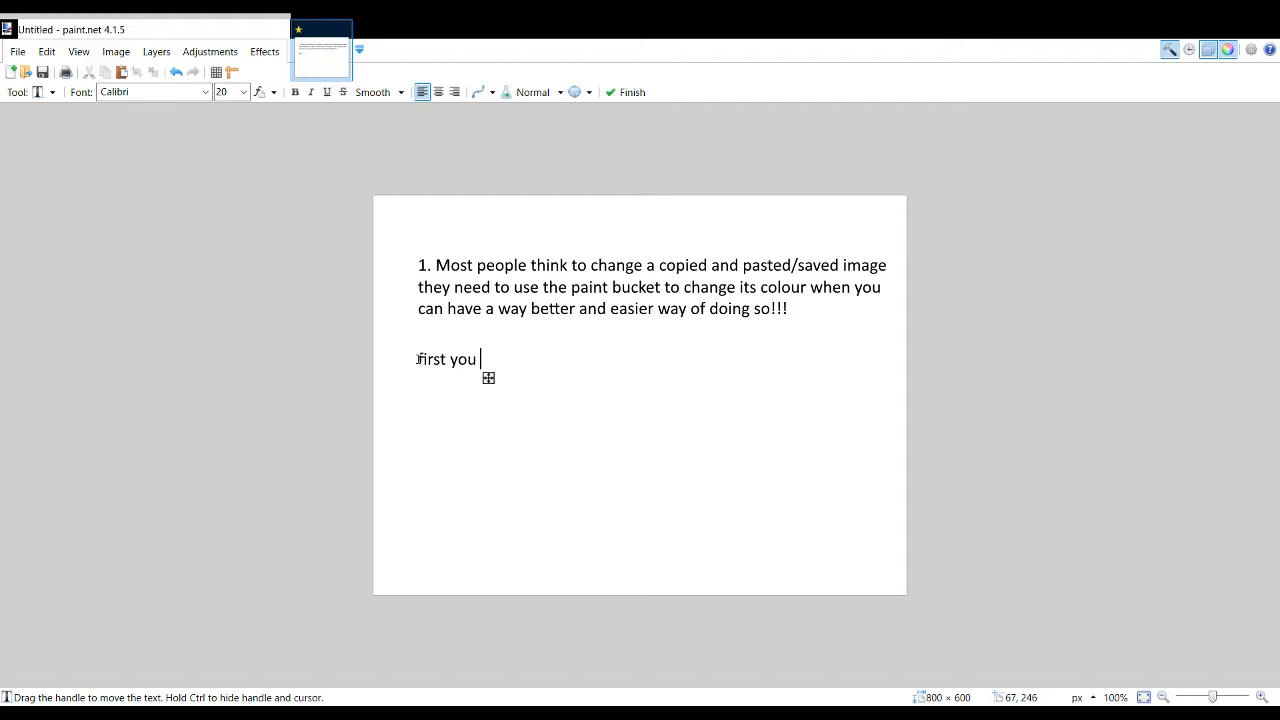
pyautogui.write('wannt to press')
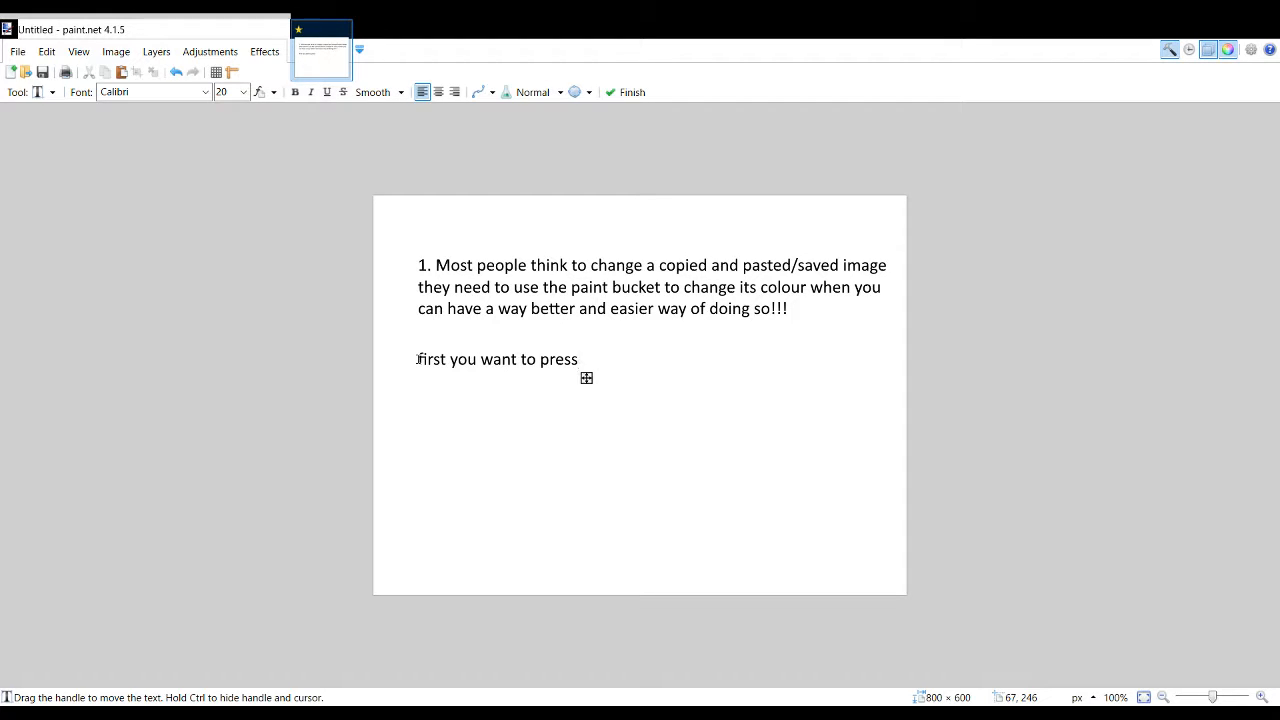
# Step: Replace "to press" in the new line with "look at the top left of the screen"
pyautogui.press('BackSpace')
pyautogui.press('BackSpace')
pyautogui.press('BackSpace')
pyautogui.press('BackSpace')
pyautogui.press('BackSpace')
pyautogui.press('BackSpace')
pyautogui.press('BackSpace')
pyautogui.press('BackSpace')
pyautogui.write('look at the top l')
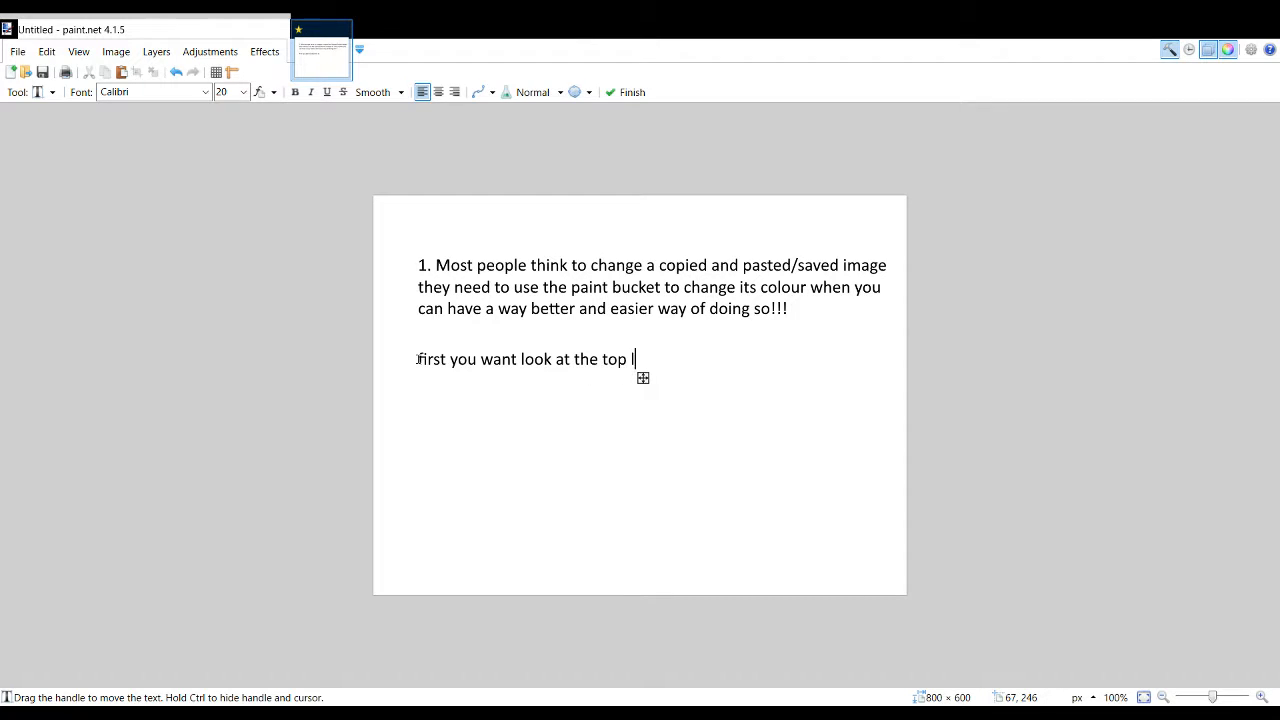
pyautogui.write('lef')
pyautogui.press('BackSpace')
pyautogui.press('BackSpace')
pyautogui.write('left of the screen')
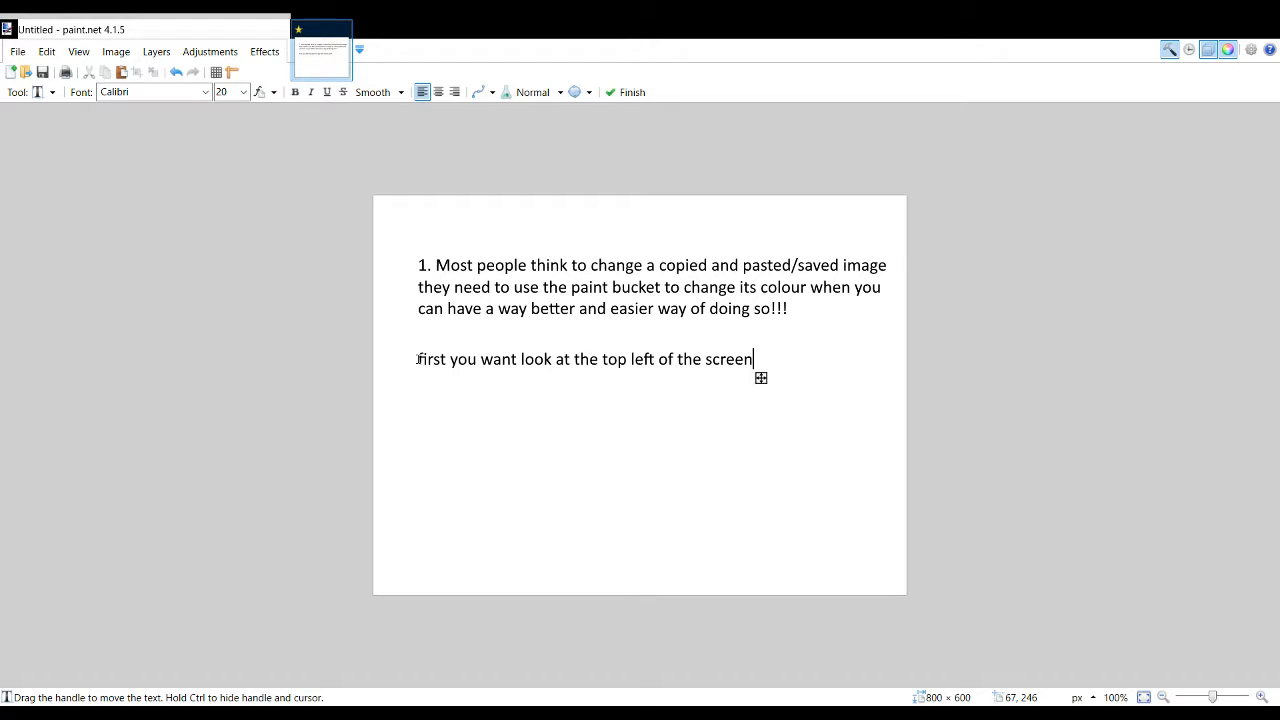
# Step: Draw a black arrow with the Paintbrush from beside the numbered paragraph up toward the canvas's upper-left corner
pyautogui.click(15, 260)
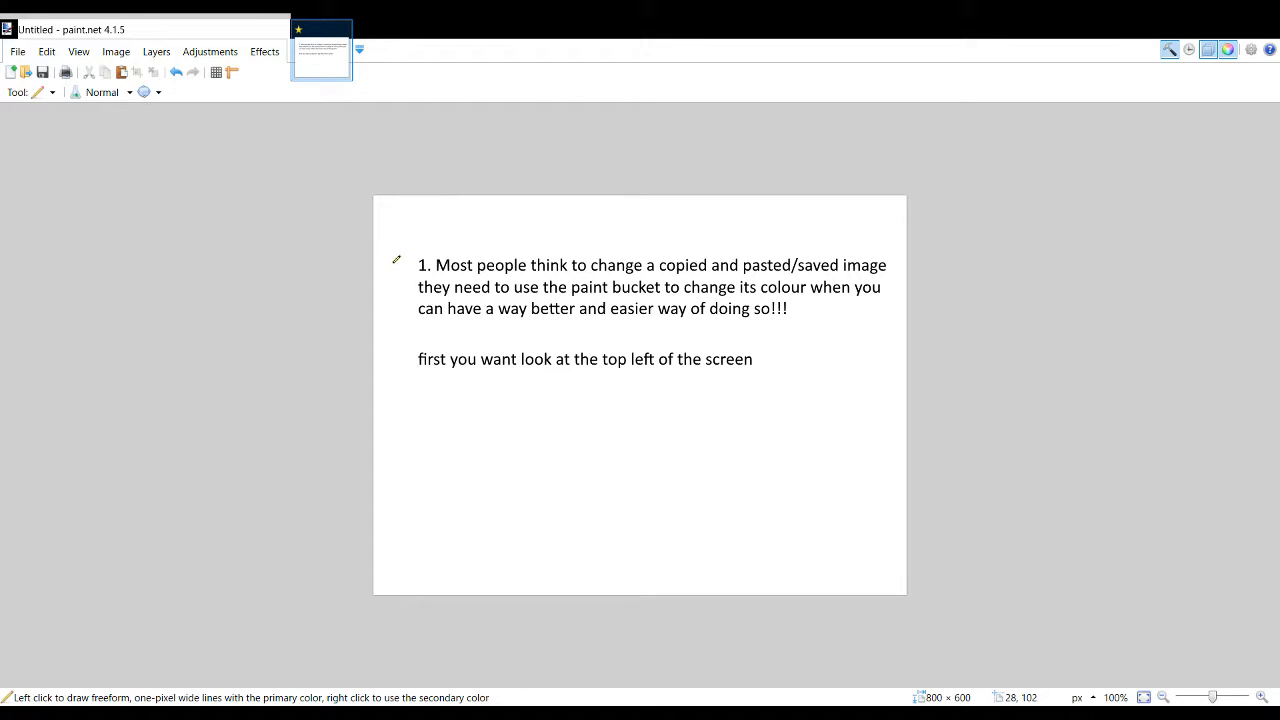
pyautogui.click(12, 250)
pyautogui.moveTo(407, 268)
pyautogui.mouseDown()
pyautogui.moveTo(396, 209)
pyautogui.moveTo(390, 243)
pyautogui.moveTo(395, 210)
pyautogui.moveTo(453, 210)
pyautogui.mouseUp()
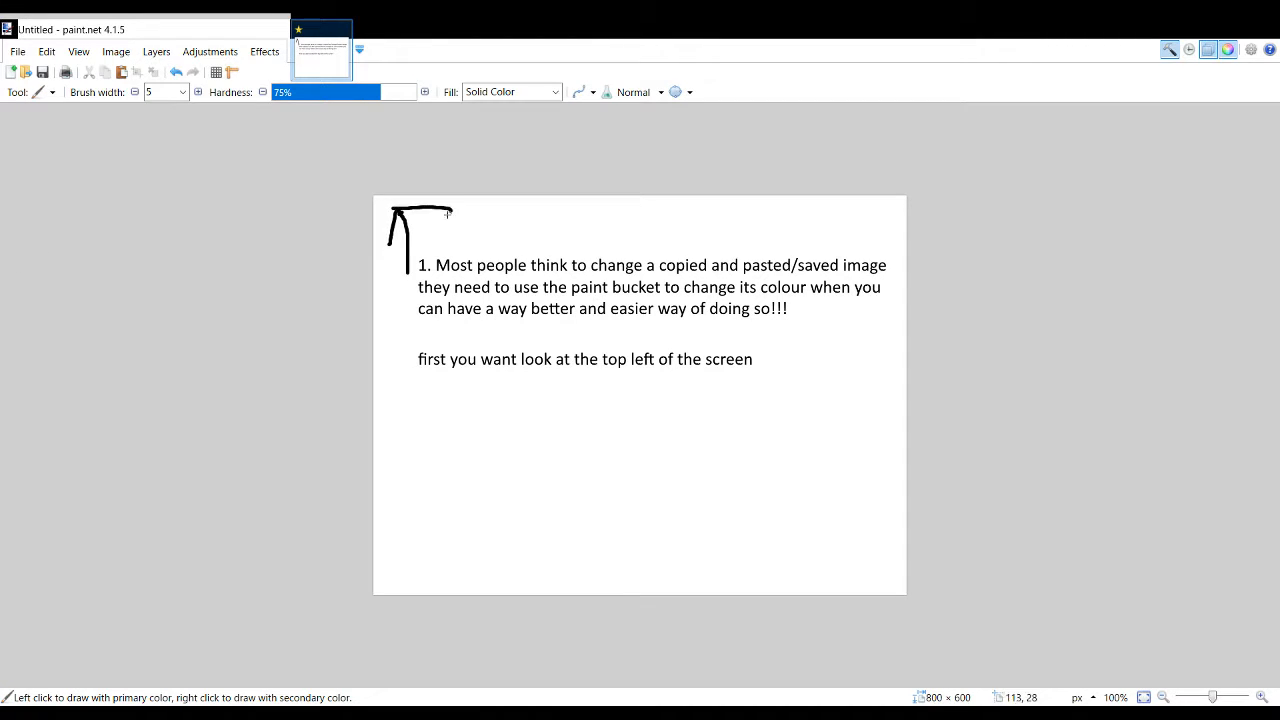
# Step: Add a text line below the "first you want look" line reading "Then you want to press ajustments"
pyautogui.click(13, 313)
pyautogui.click(419, 394)
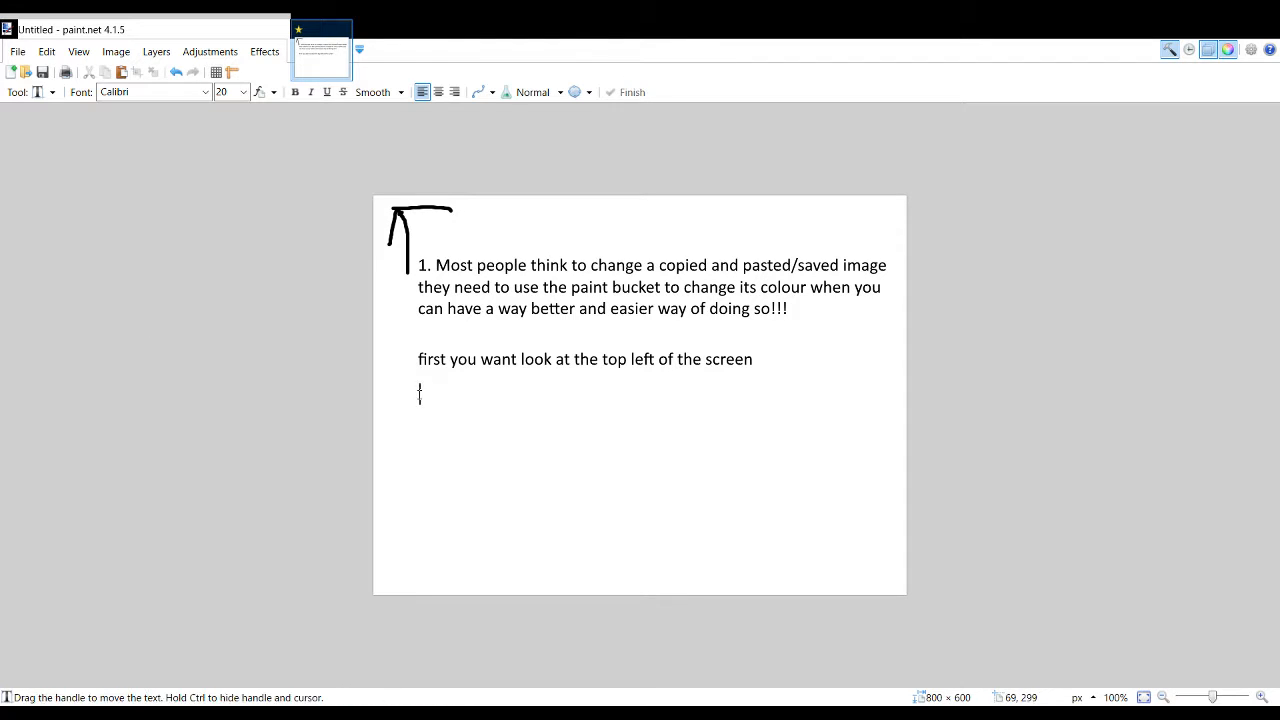
pyautogui.write('Then you want to press')
pyautogui.press('BackSpace')
pyautogui.write('ajustments!')
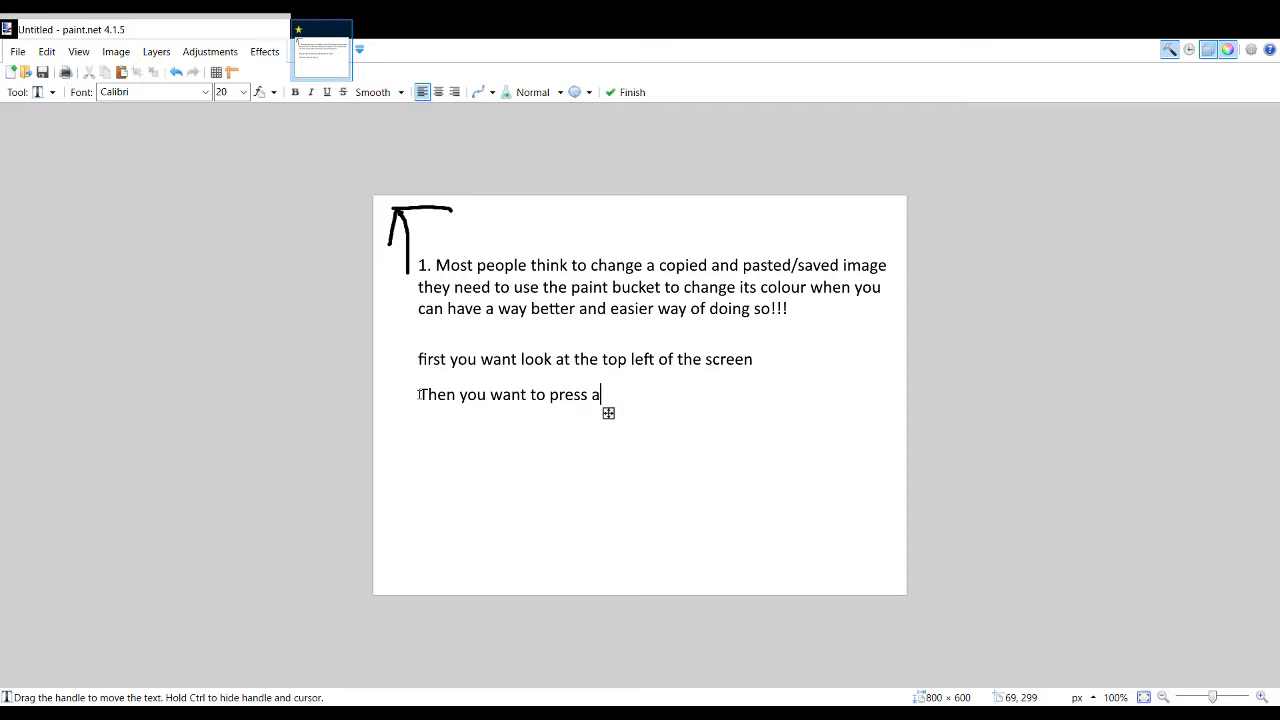
pyautogui.press('BackSpace')
pyautogui.press('BackSpace')
pyautogui.press('BackSpace')
pyautogui.press('BackSpace')
pyautogui.press('BackSpace')
pyautogui.press('BackSpace')
pyautogui.press('BackSpace')
pyautogui.press('BackSpace')
pyautogui.press('BackSpace')
pyautogui.press('BackSpace')
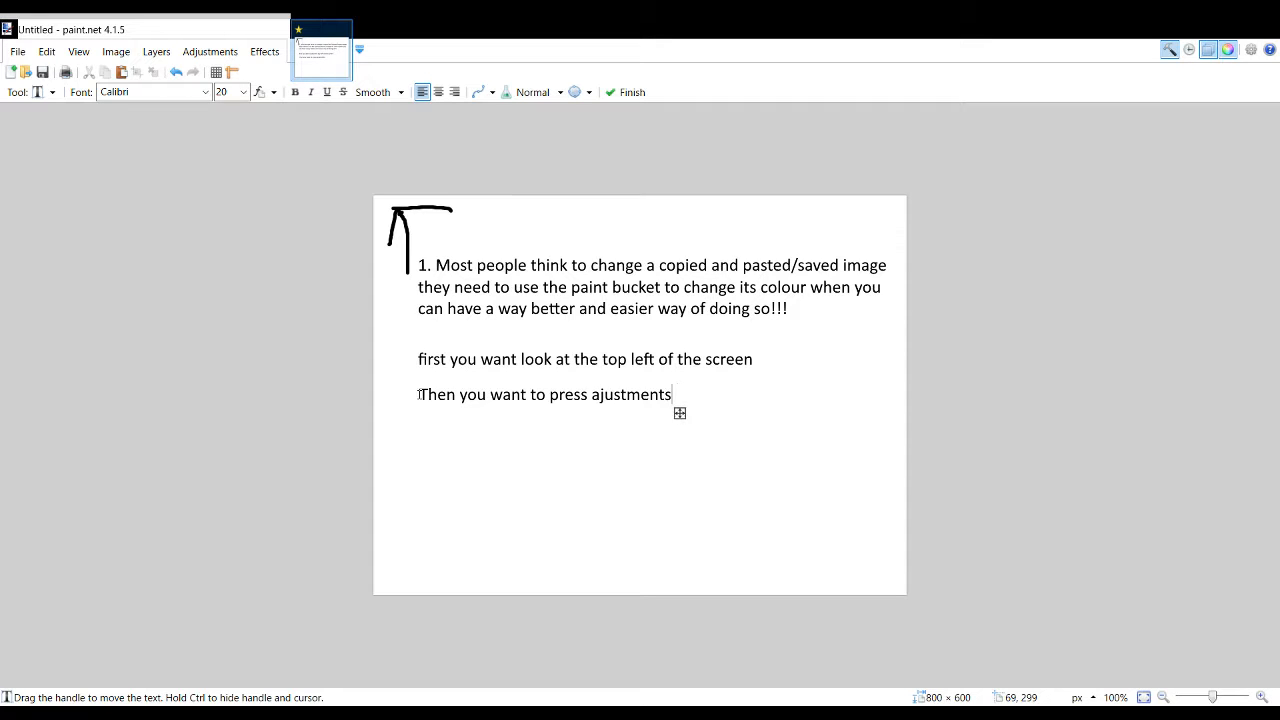
# Step: Correct the misspelled last word of the "Then you want to press" line to "adjustments!" and finish the text
pyautogui.write('djustments!')
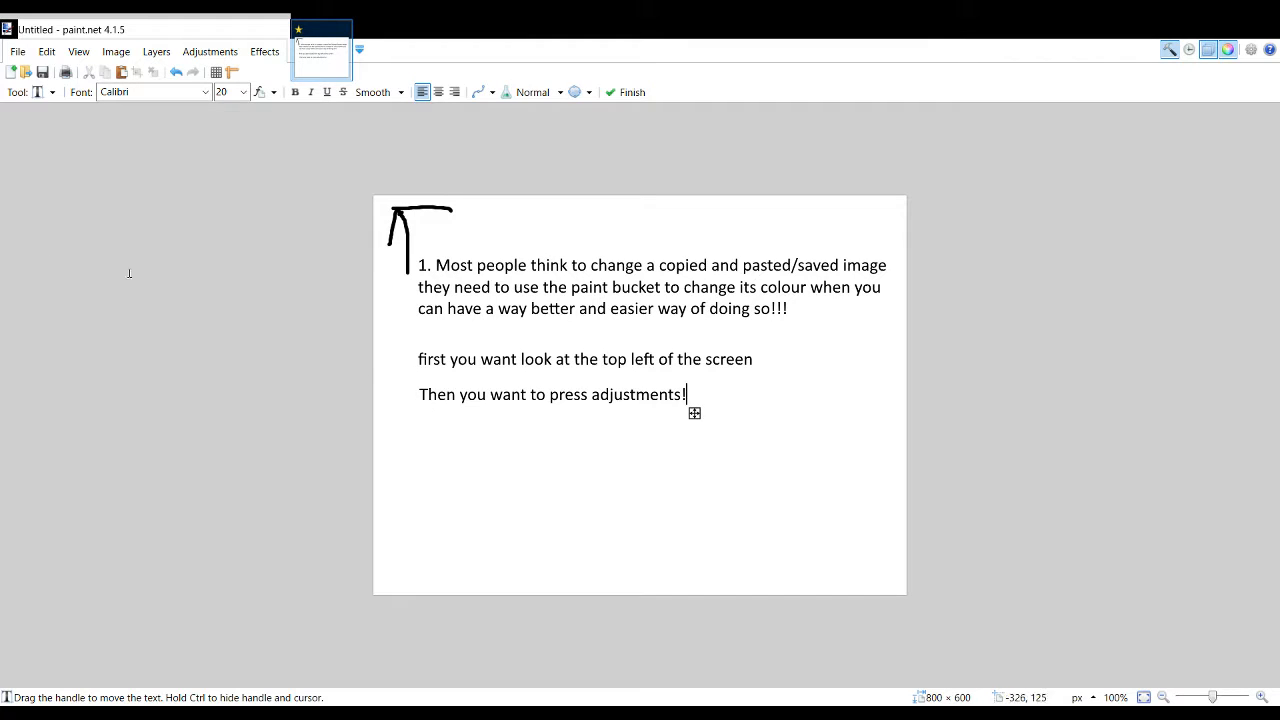
pyautogui.click(15, 139)
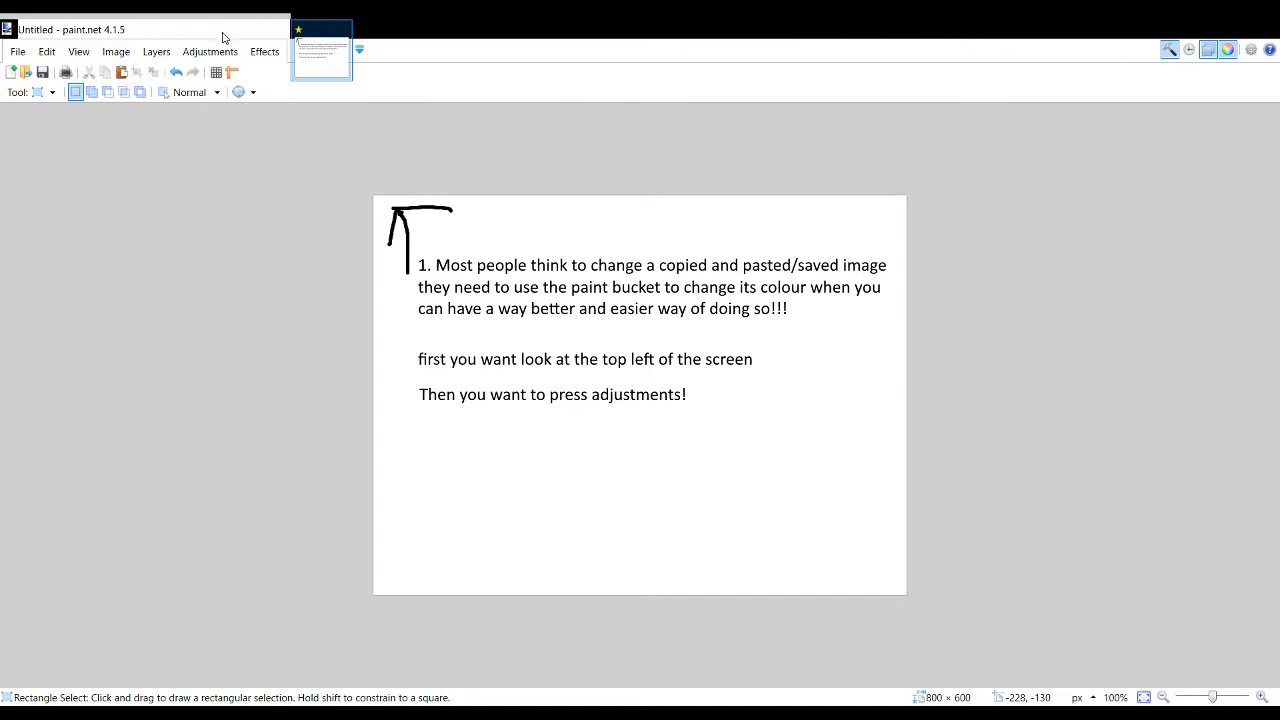
# Step: Add a three-line note below the adjustments line reading "There is not a re-colour option but you want to choose hue and saturation!"
pyautogui.click(17, 303)
pyautogui.write('There is not a re')
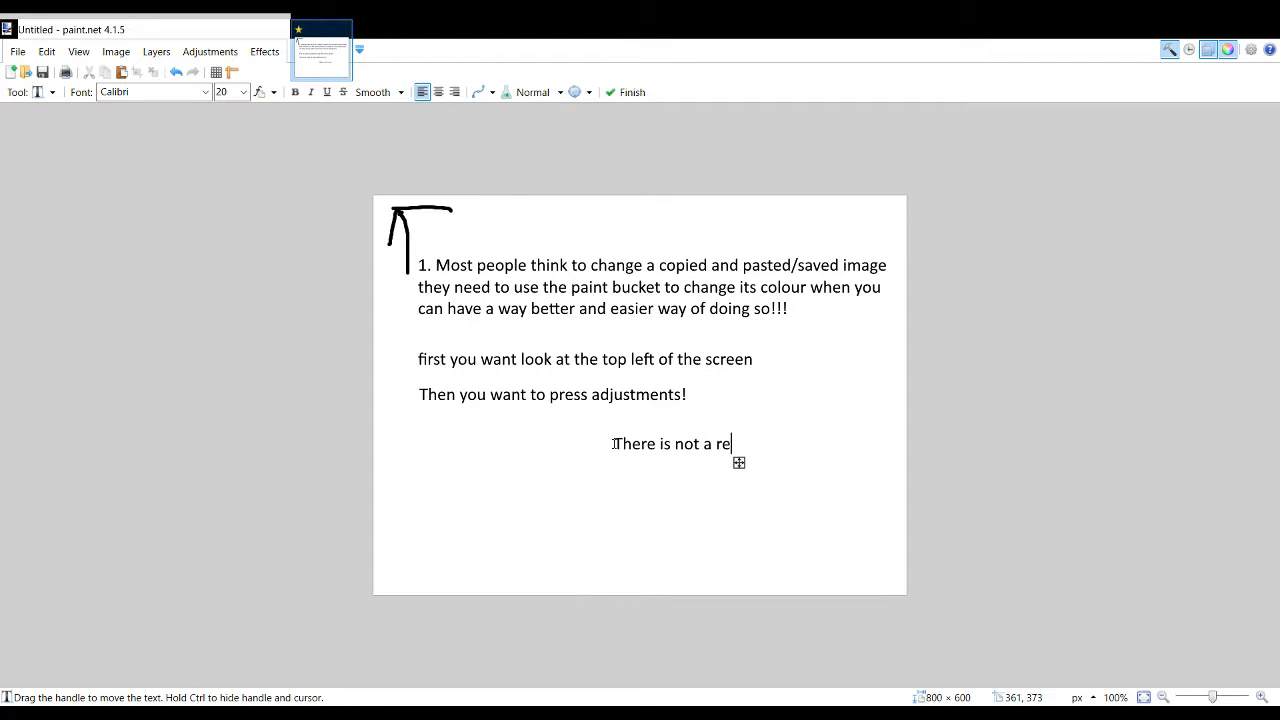
pyautogui.write('-colour pption')
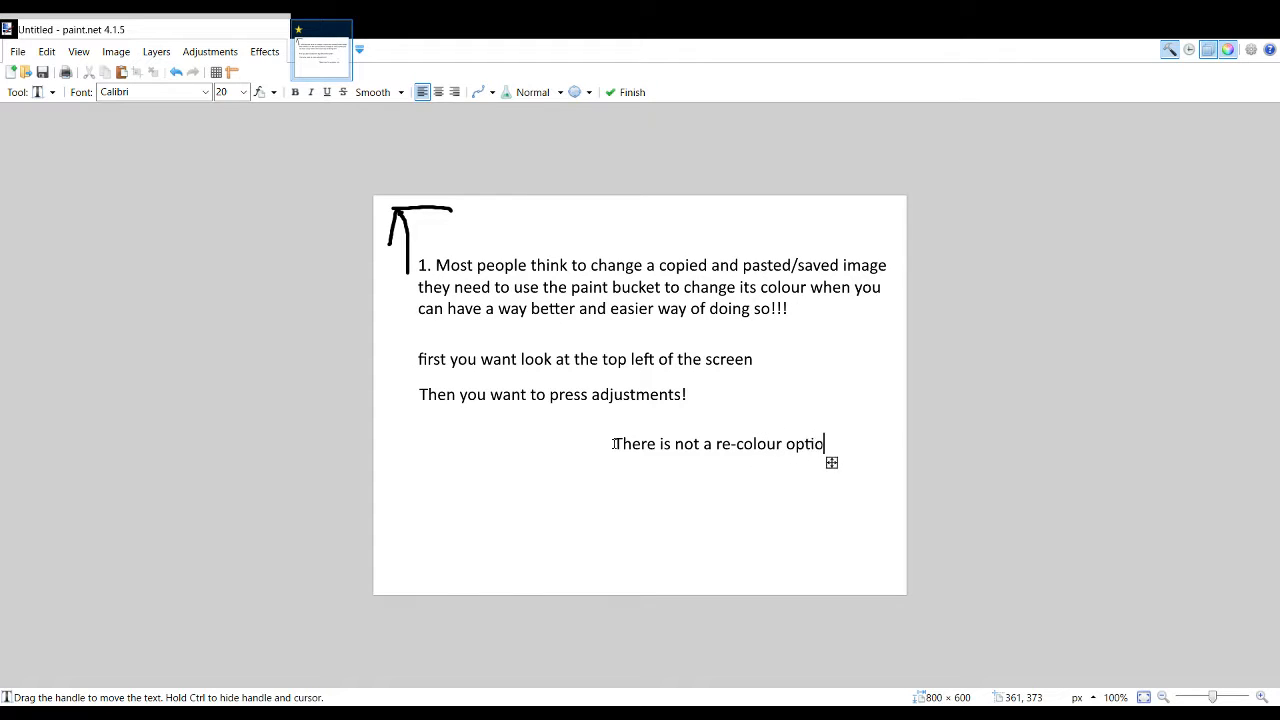
pyautogui.press('Return')
pyautogui.write('but you')
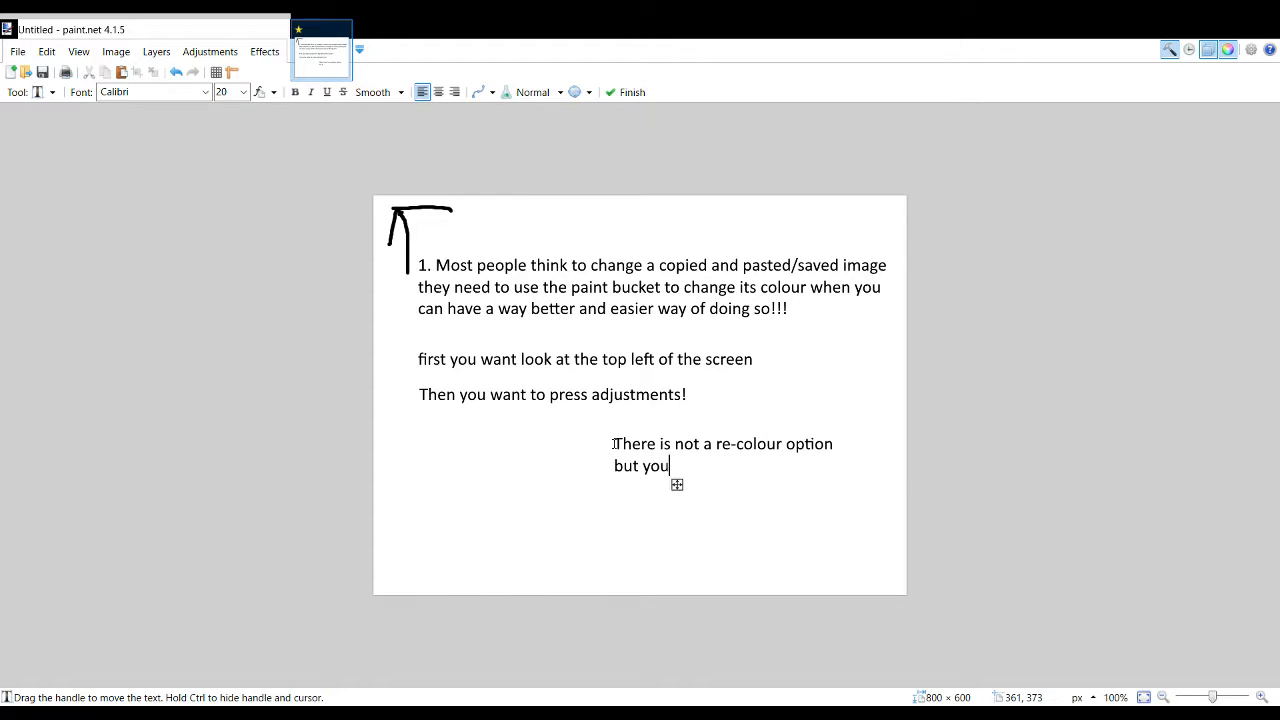
pyautogui.write(' want to cho')
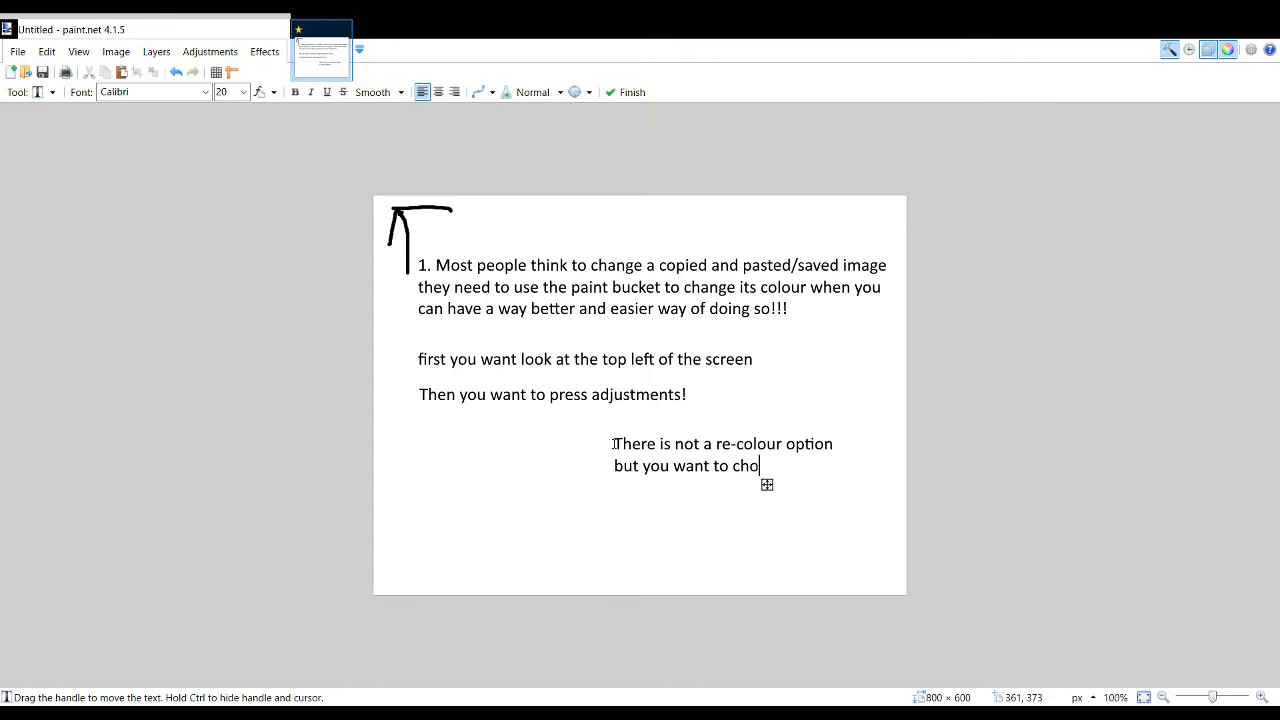
pyautogui.write('ose hue and')
pyautogui.press('Return')
pyautogui.write('and s')
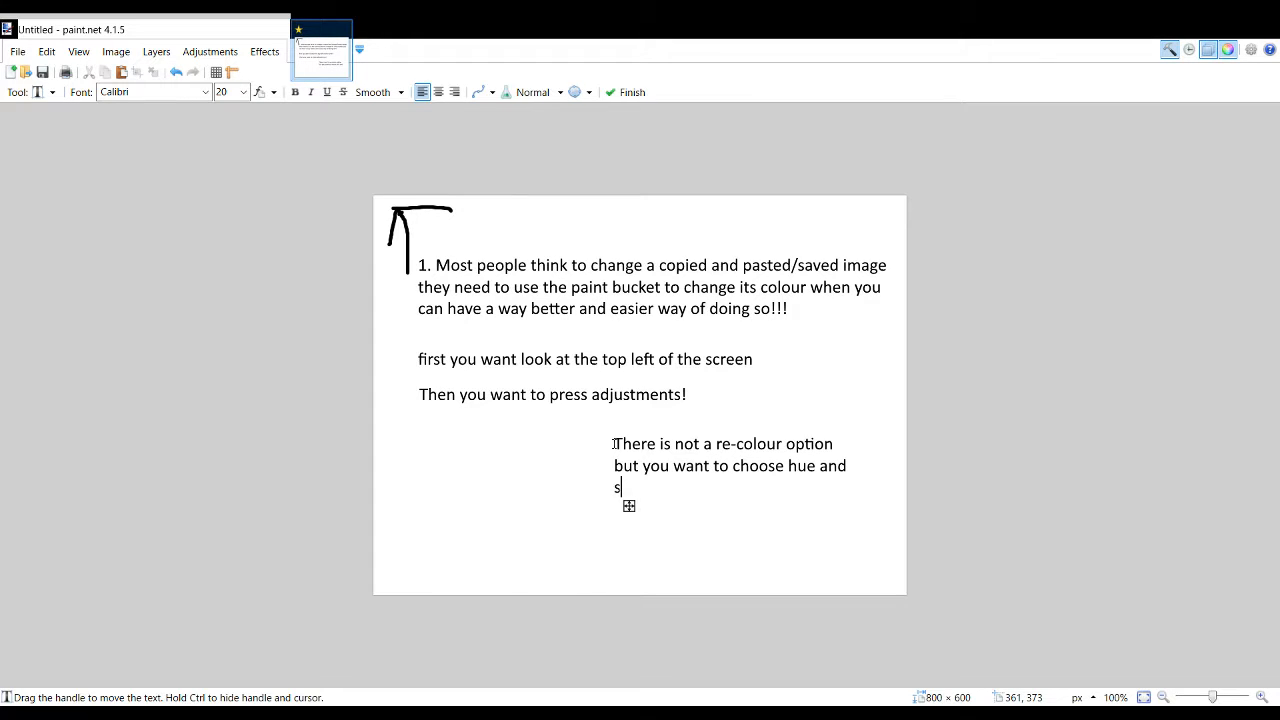
pyautogui.write('aturation')
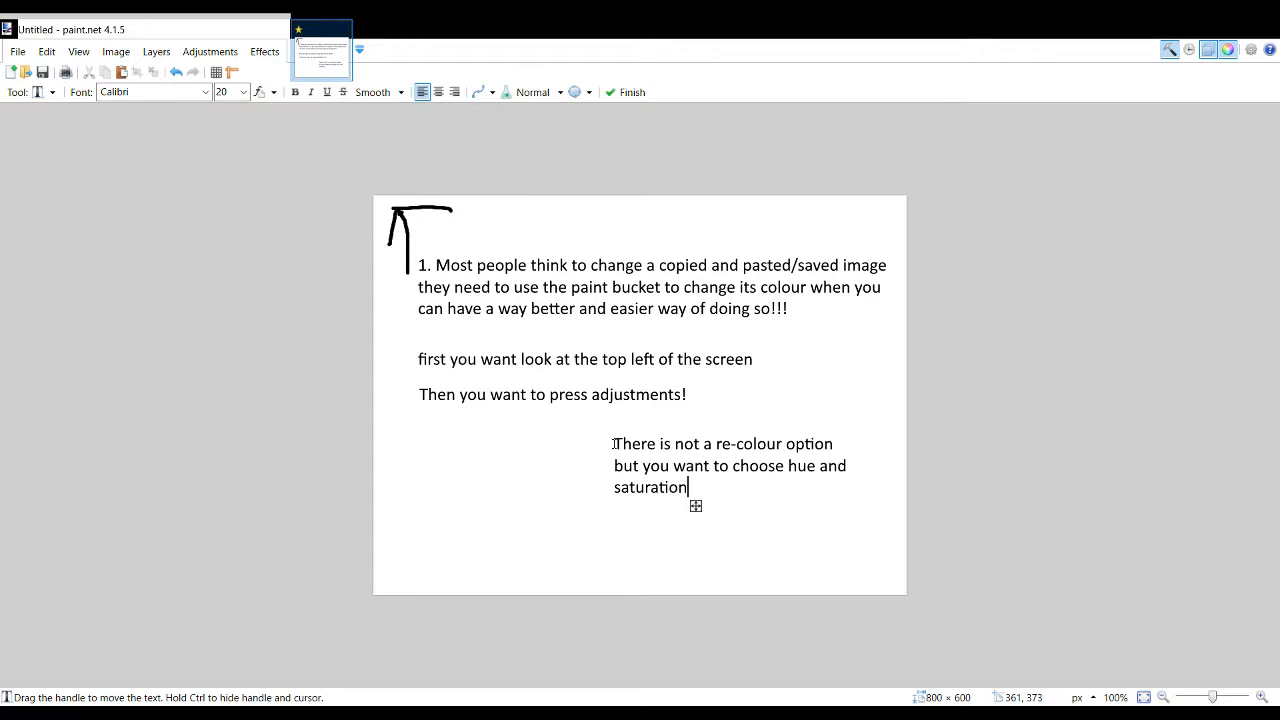
pyautogui.write('!')
# Step: Add the line "then get the picture you want to change" and position it below the hue and saturation note, fully inside the canvas
pyautogui.click(422, 477)
pyautogui.write('then get the p')
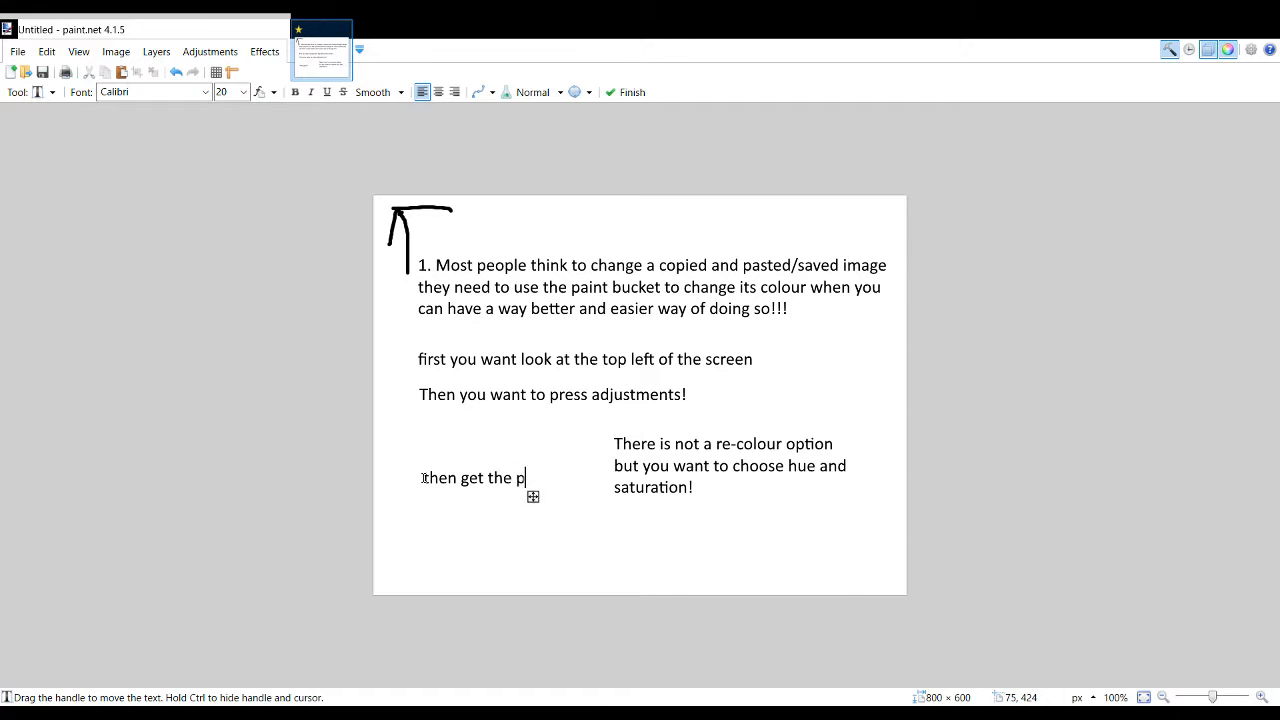
pyautogui.write('icture you want to')
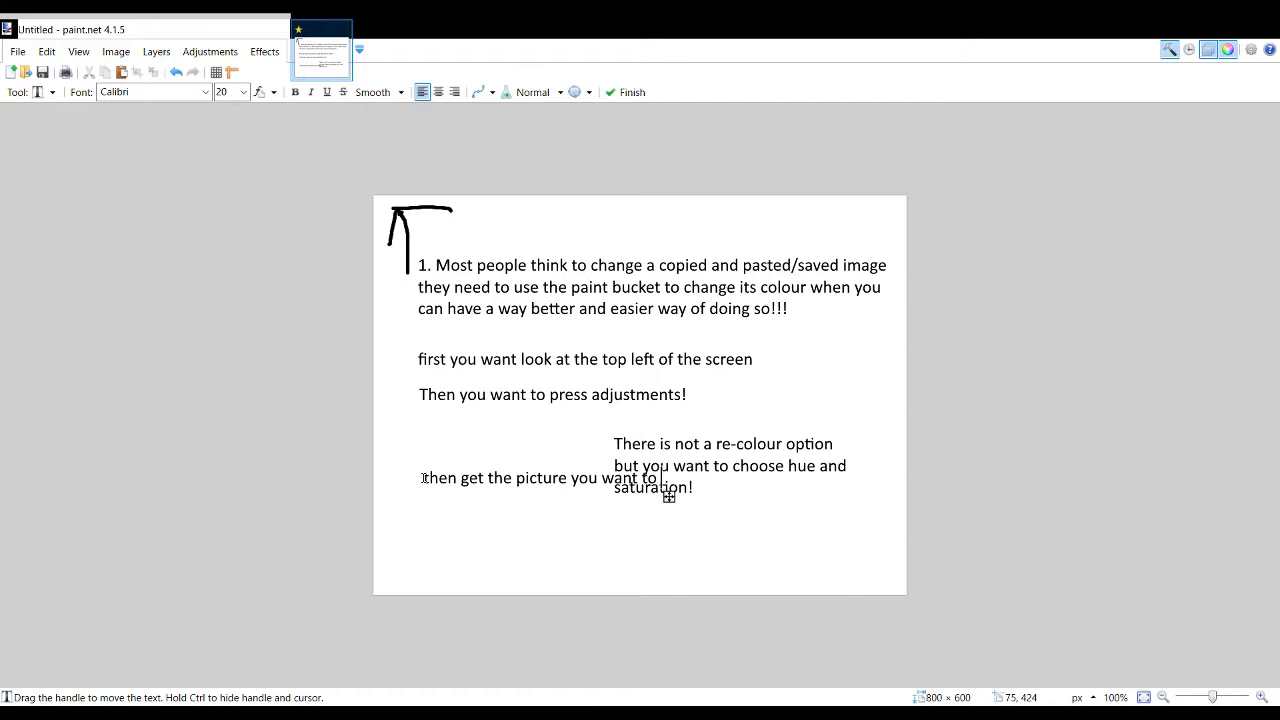
pyautogui.moveTo(669, 497); pyautogui.dragTo(613, 529)
pyautogui.write('cha')
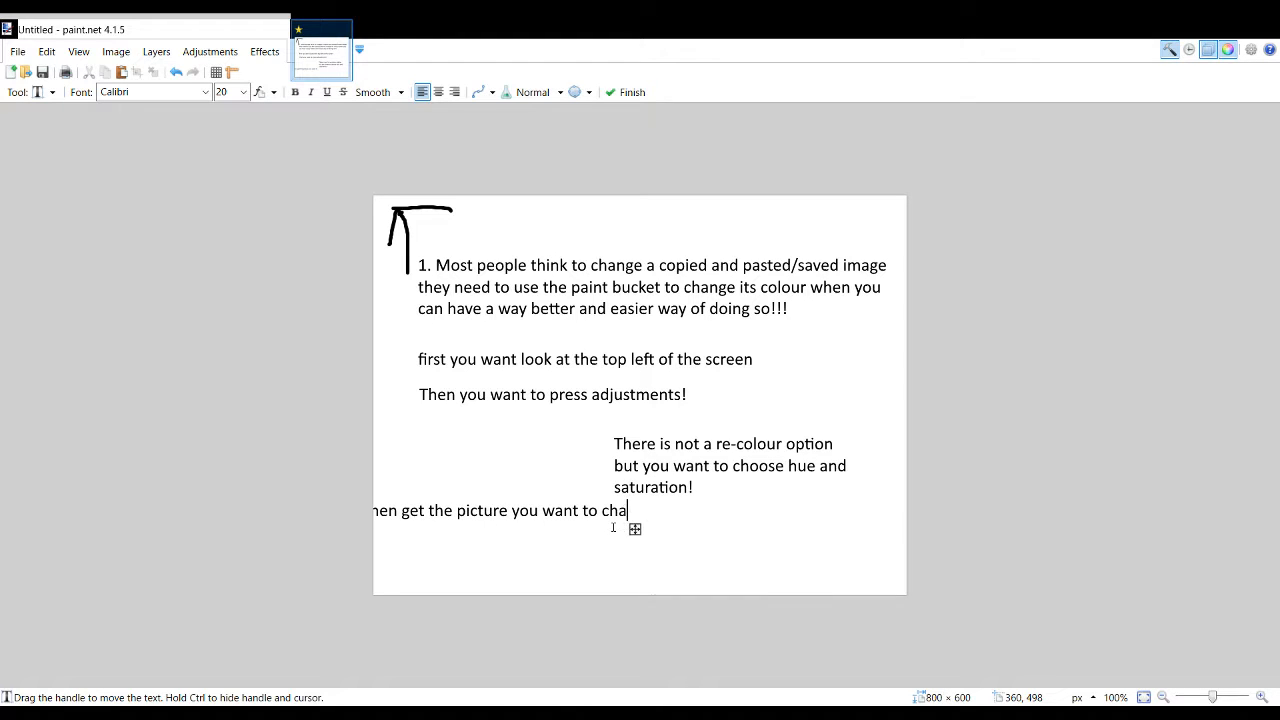
pyautogui.write('nge')
pyautogui.moveTo(661, 528); pyautogui.dragTo(709, 546)
# Step: Set the Paintbrush width to 1000 and paint the whole canvas white to cover the text and arrow
pyautogui.press('e')
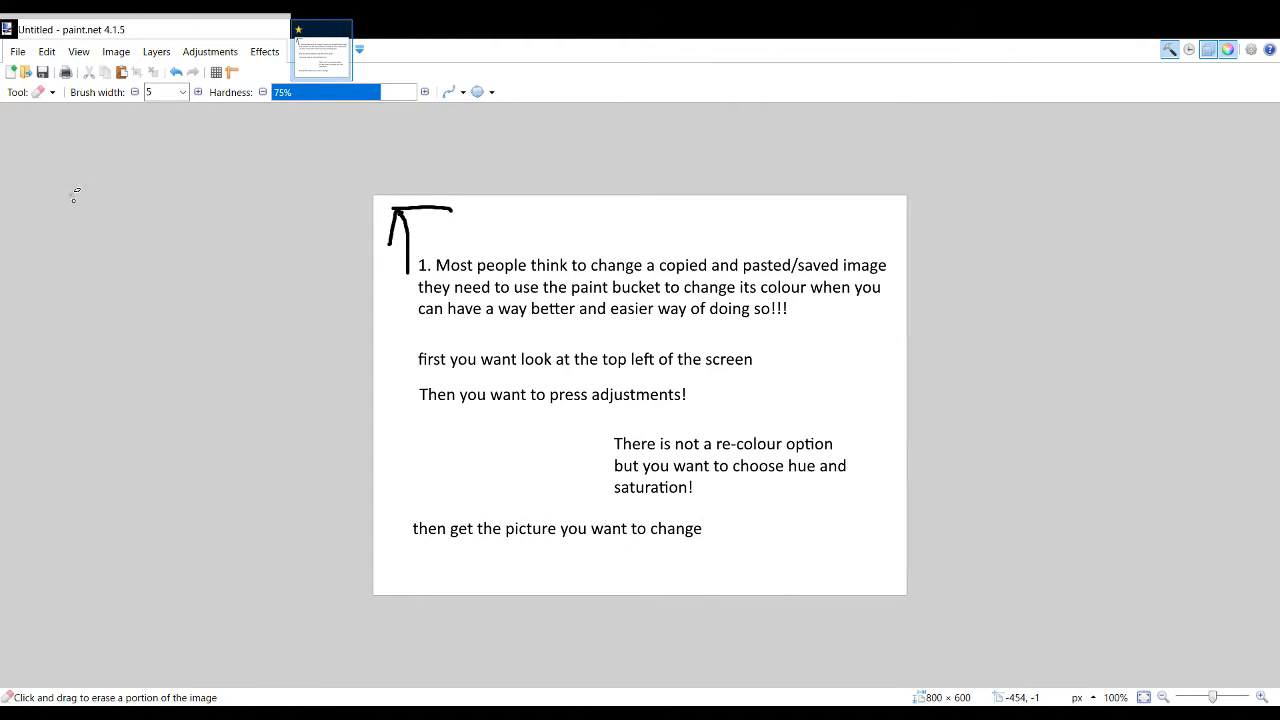
pyautogui.click(18, 247)
pyautogui.click(160, 92)
pyautogui.press('BackSpace')
pyautogui.write('1000')
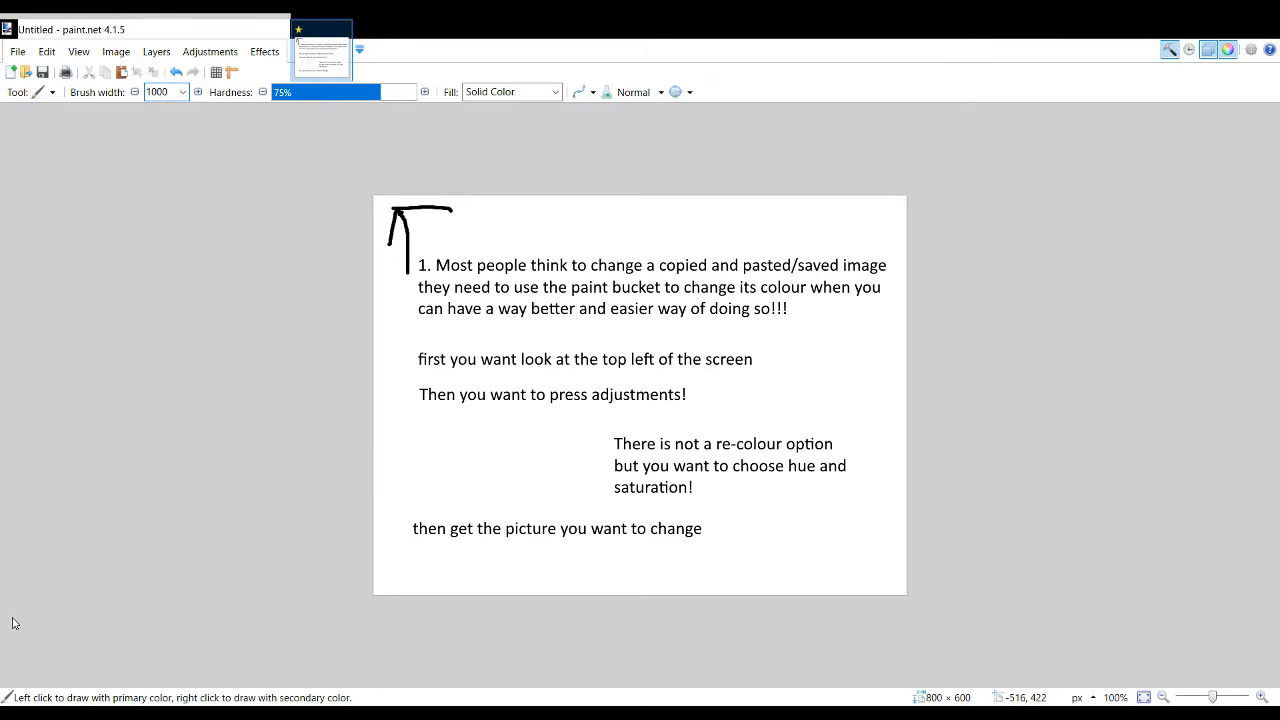
pyautogui.moveTo(563, 520); pyautogui.dragTo(354, 446)
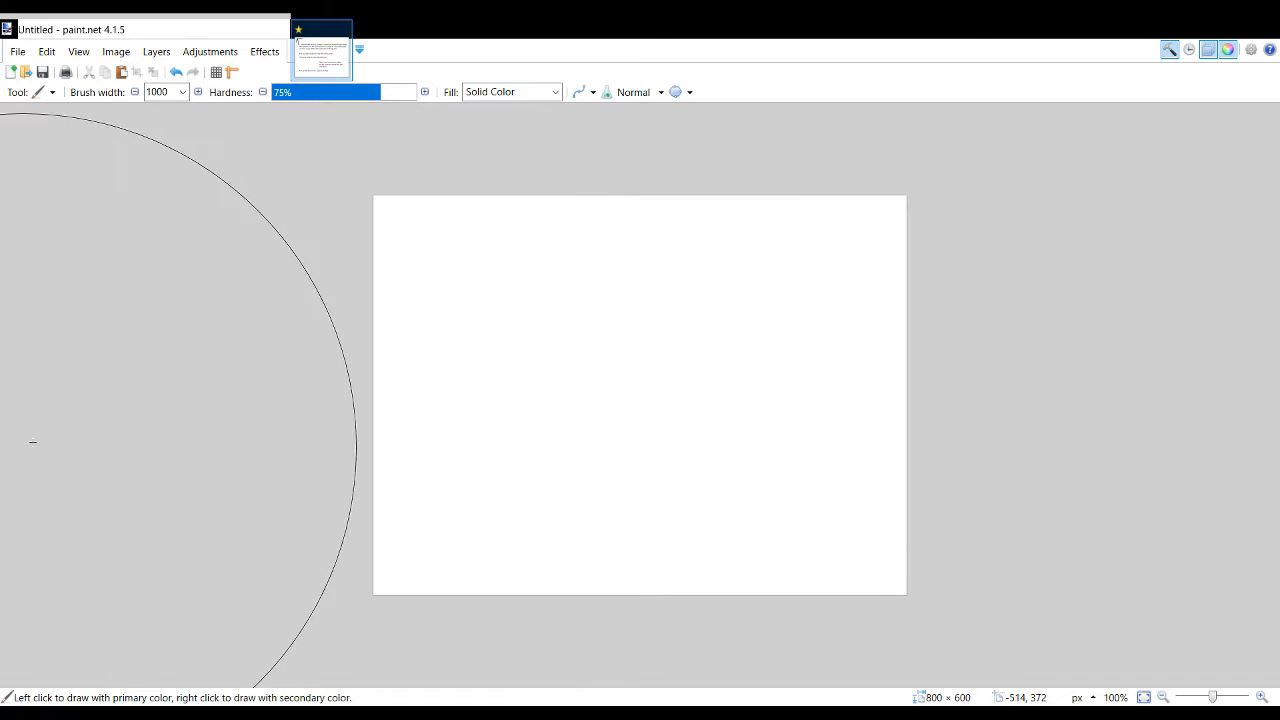
# Step: Paste the copied monkey submarine image, enlarge it to about 488 × 465 px near the canvas centre, and deselect it
pyautogui.press('s')
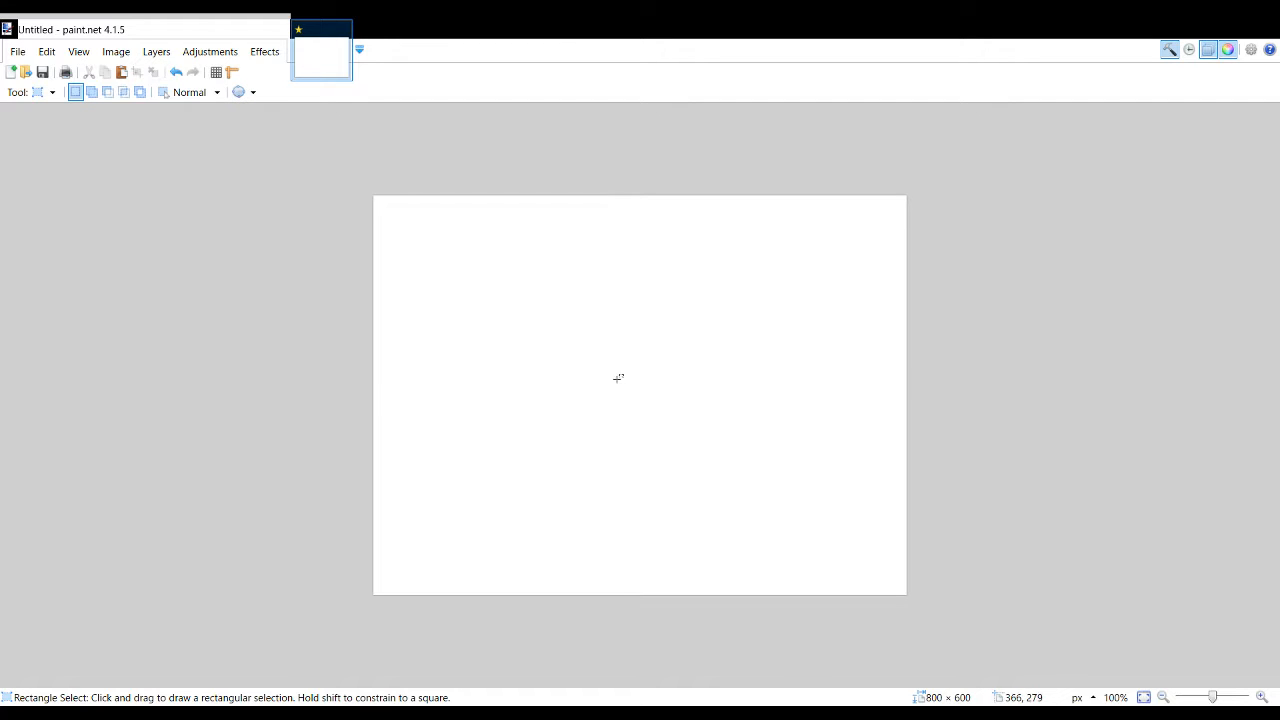
pyautogui.hotkey('ctrl', 'v')
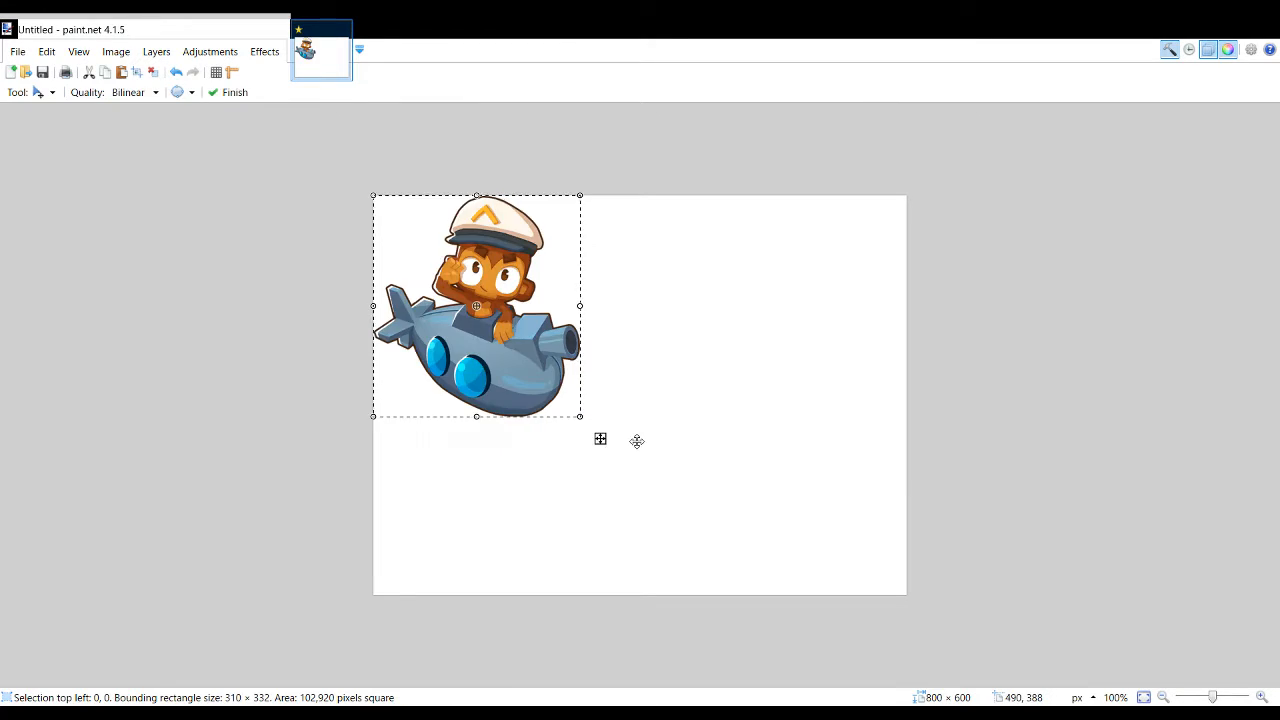
pyautogui.moveTo(579, 417); pyautogui.dragTo(823, 551)
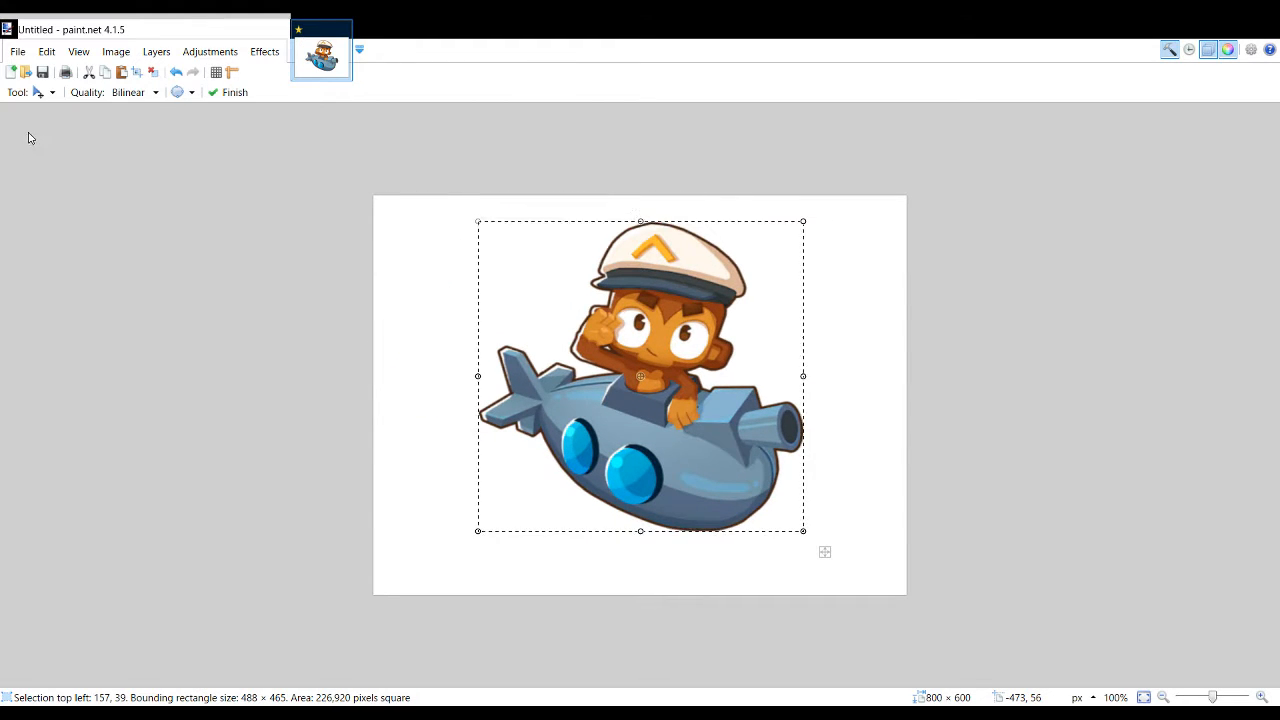
pyautogui.hotkey('ctrl', 'd')
# Step: Add the text "watch closely!" on the canvas to the upper left of the monkey image
pyautogui.press('t')
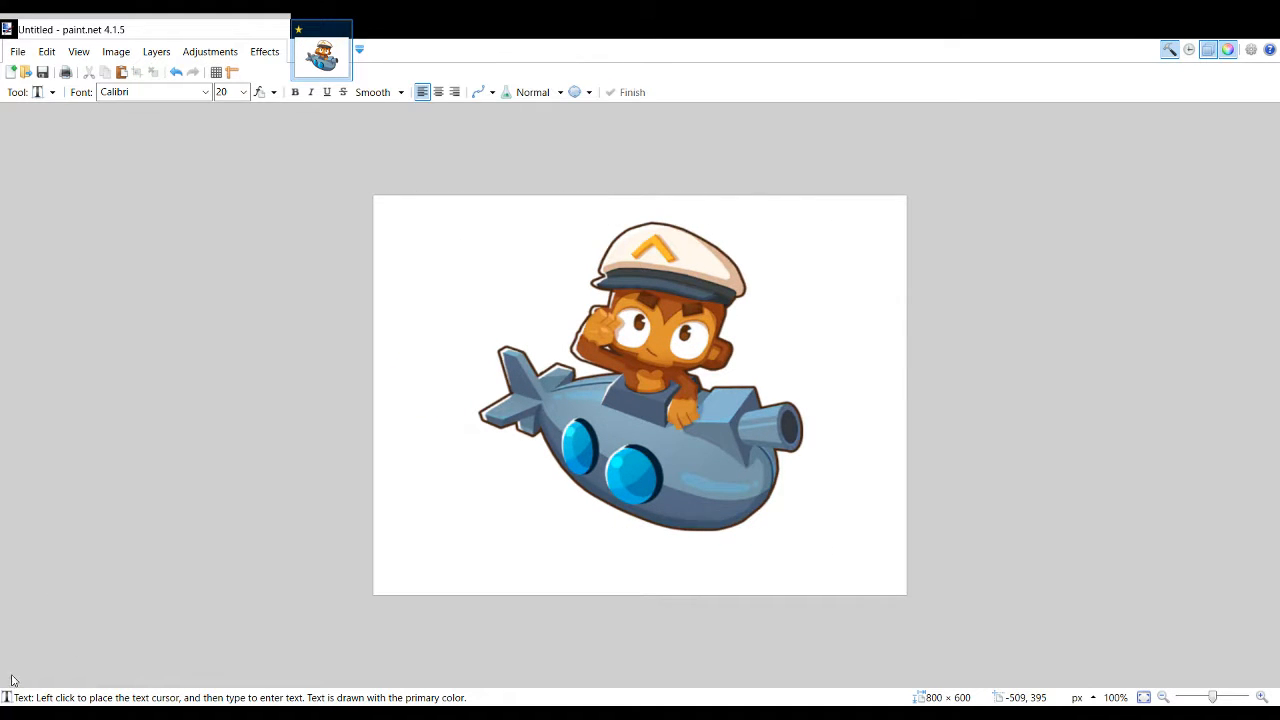
pyautogui.click(395, 250)
pyautogui.write('watch closek')
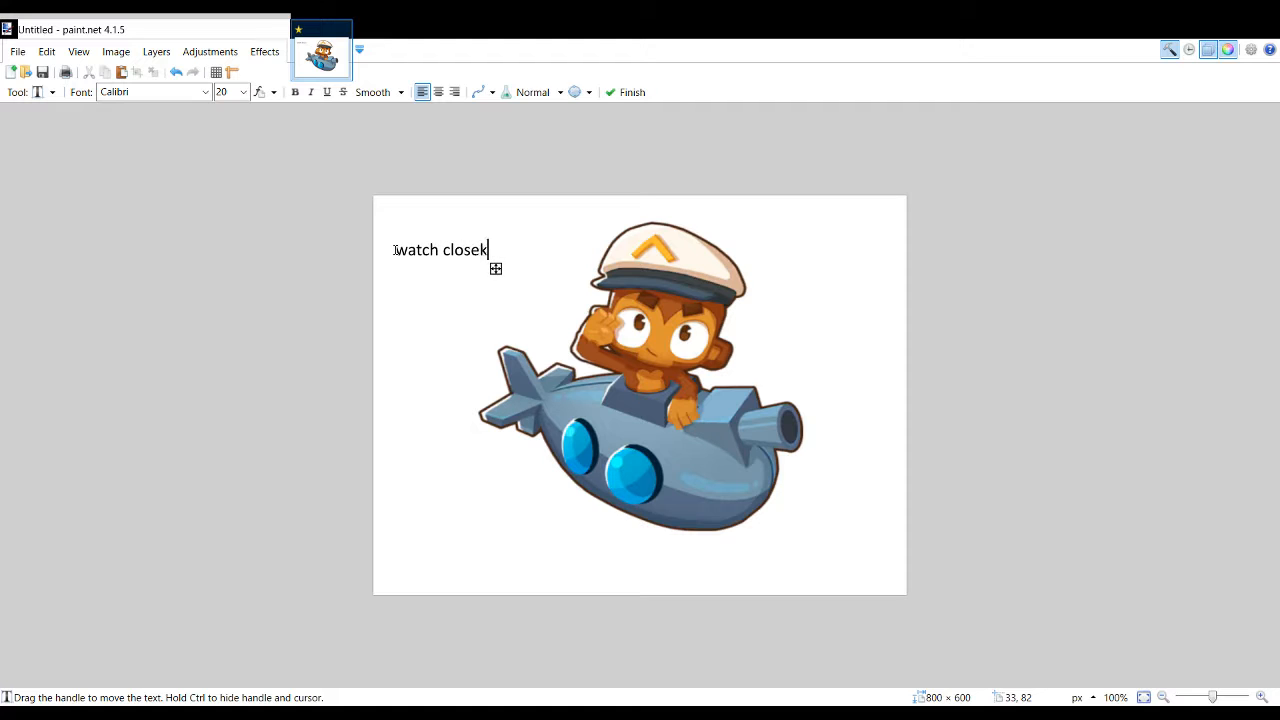
pyautogui.press('BackSpace')
pyautogui.write('ly!')
# Step: Select an area of about 596 × 509 px around the monkey, shift its hue to a green monkey and purple submarine, and deselect
pyautogui.write('s')
pyautogui.moveTo(474, 230)
pyautogui.mouseDown()
pyautogui.moveTo(522, 229)
pyautogui.moveTo(505, 231)
pyautogui.moveTo(906, 543)
pyautogui.moveTo(471, 466)
pyautogui.moveTo(507, 253)
pyautogui.moveTo(474, 214)
pyautogui.moveTo(497, 200)
pyautogui.moveTo(493, 264)
pyautogui.moveTo(494, 220)
pyautogui.mouseUp()
pyautogui.click(505, 231)
pyautogui.click(894, 540)
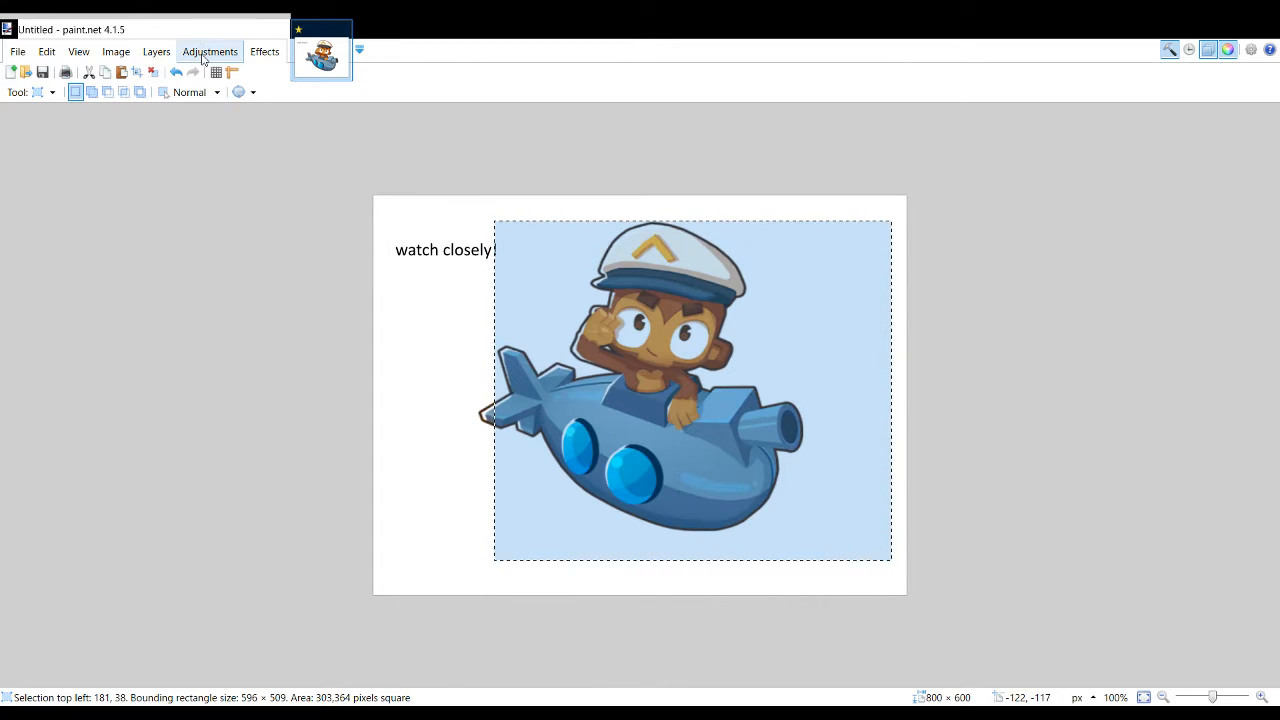
pyautogui.click(231, 152)
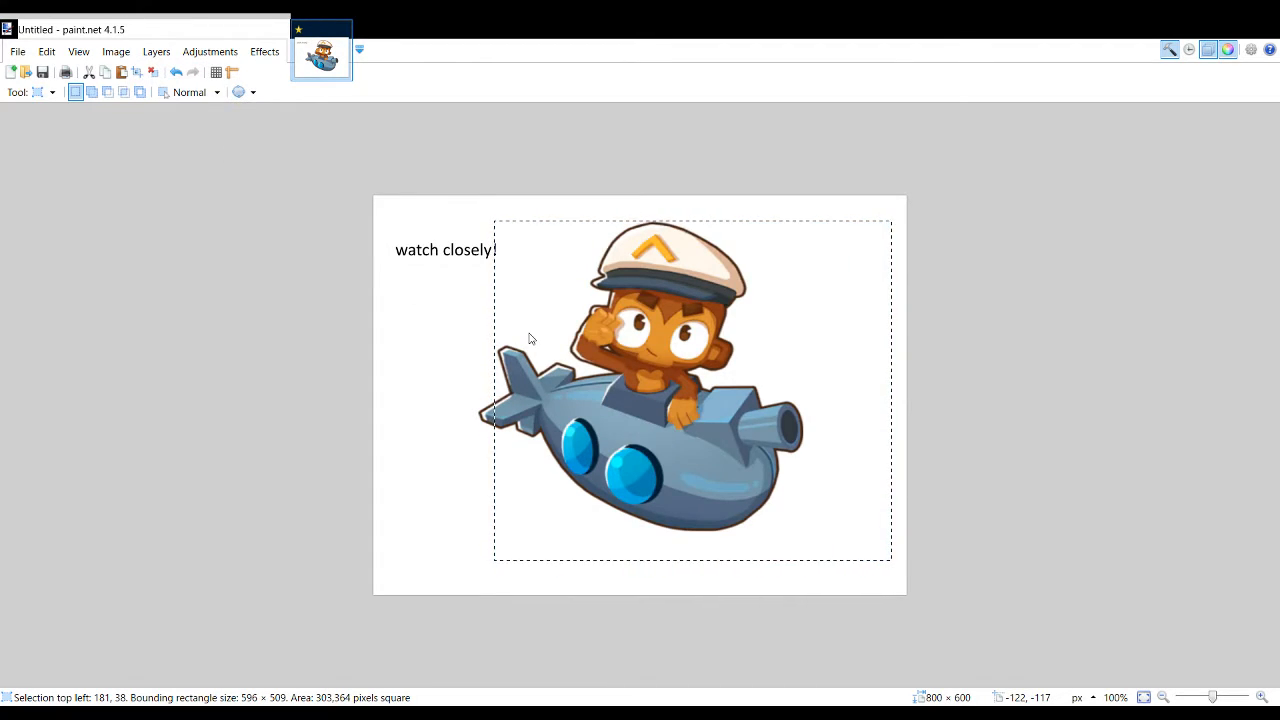
pyautogui.moveTo(604, 328); pyautogui.dragTo(638, 360)
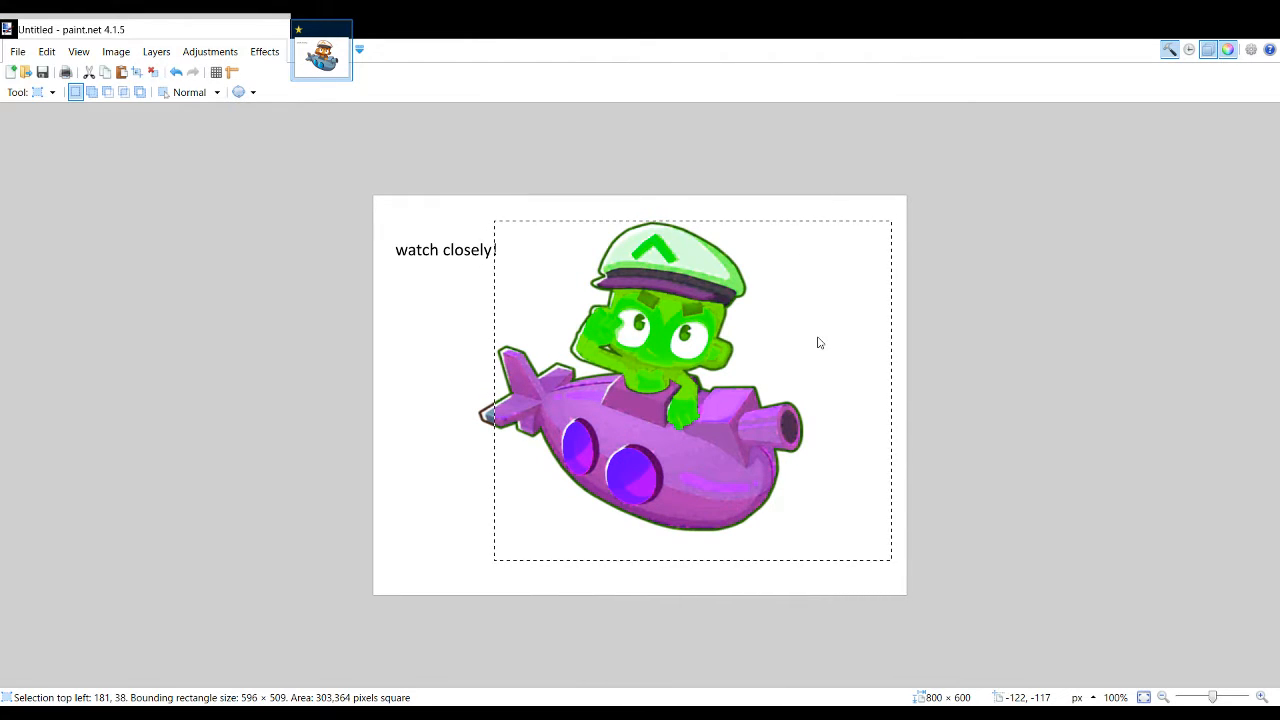
pyautogui.click(457, 489)
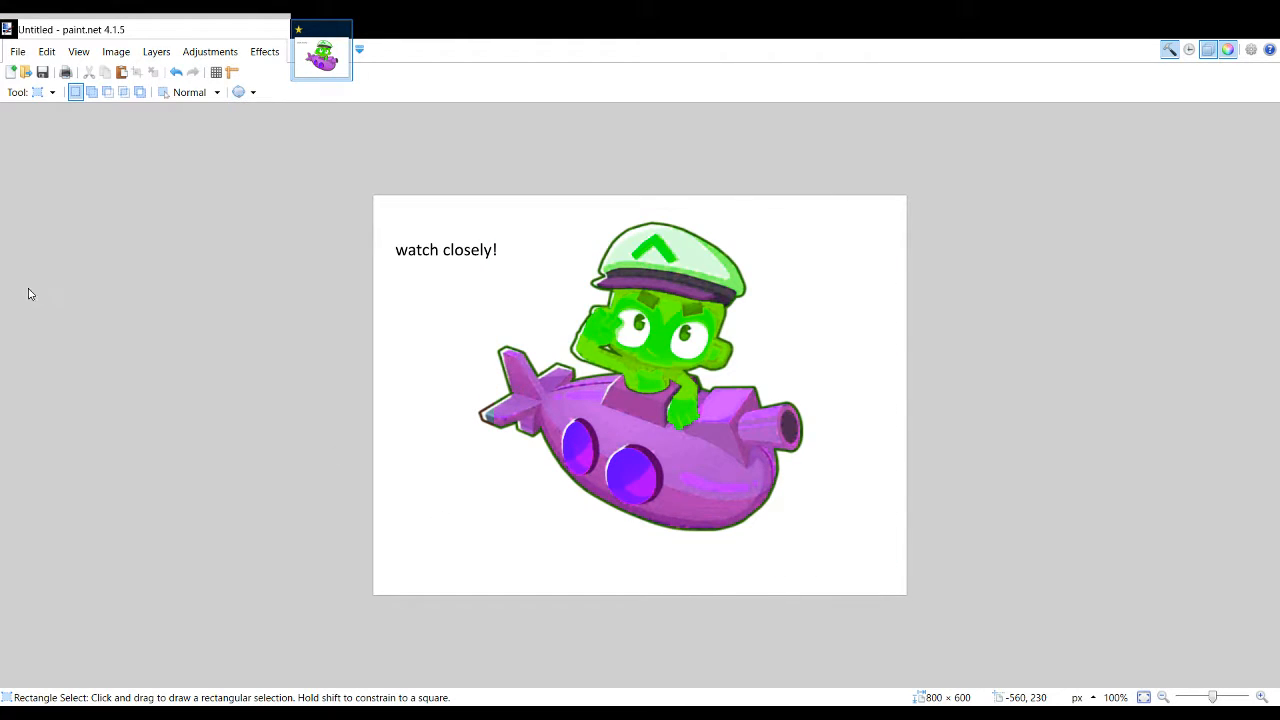
# Step: Add a caption below the submarine reading "I did a bad job", "but you get the point" and "!" on three lines
pyautogui.press('t')
pyautogui.click(469, 490)
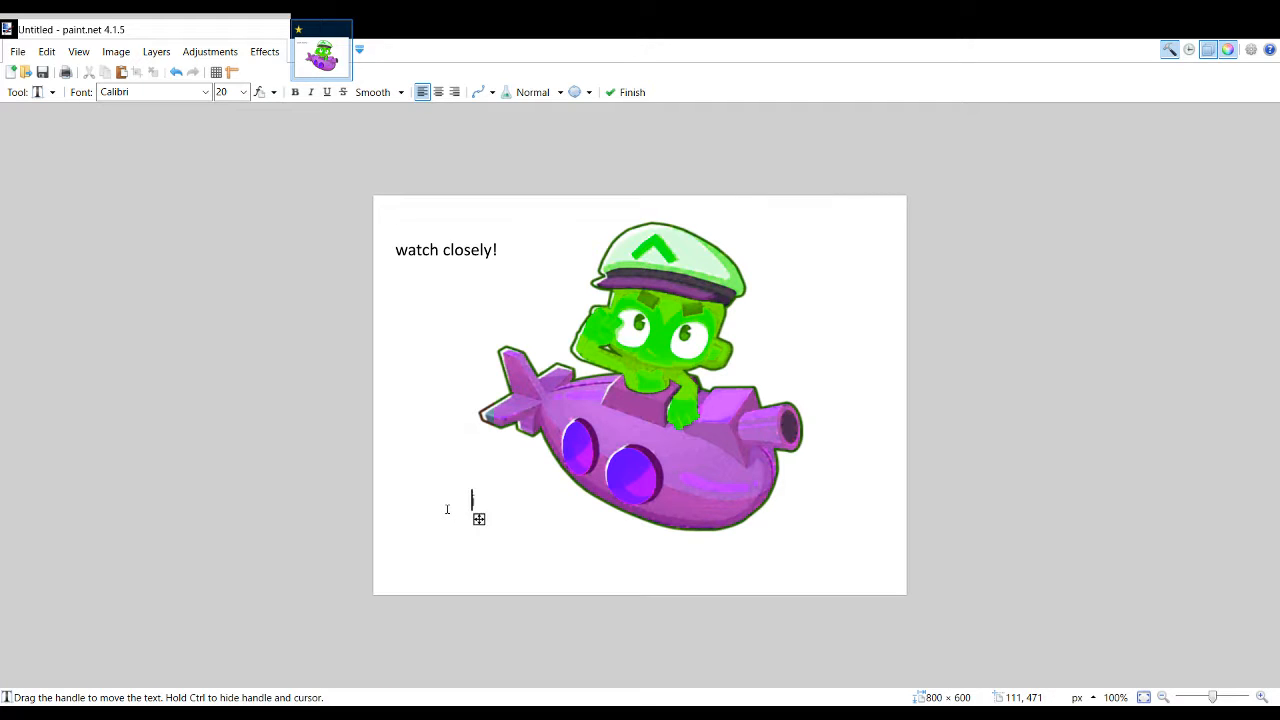
pyautogui.write('I did a')
pyautogui.write('bad job')
pyautogui.press('Return')
pyautogui.write('but yo')
pyautogui.press('BackSpace')
pyautogui.press('BackSpace')
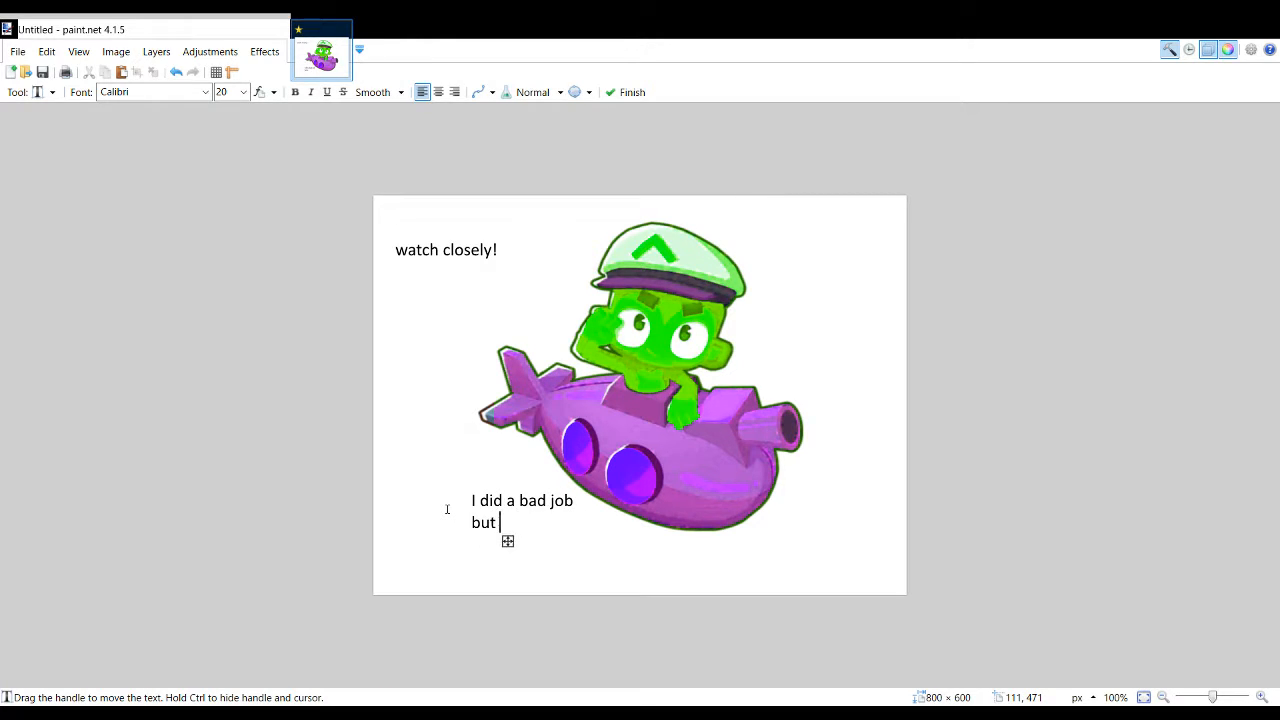
pyautogui.write('you get the p')
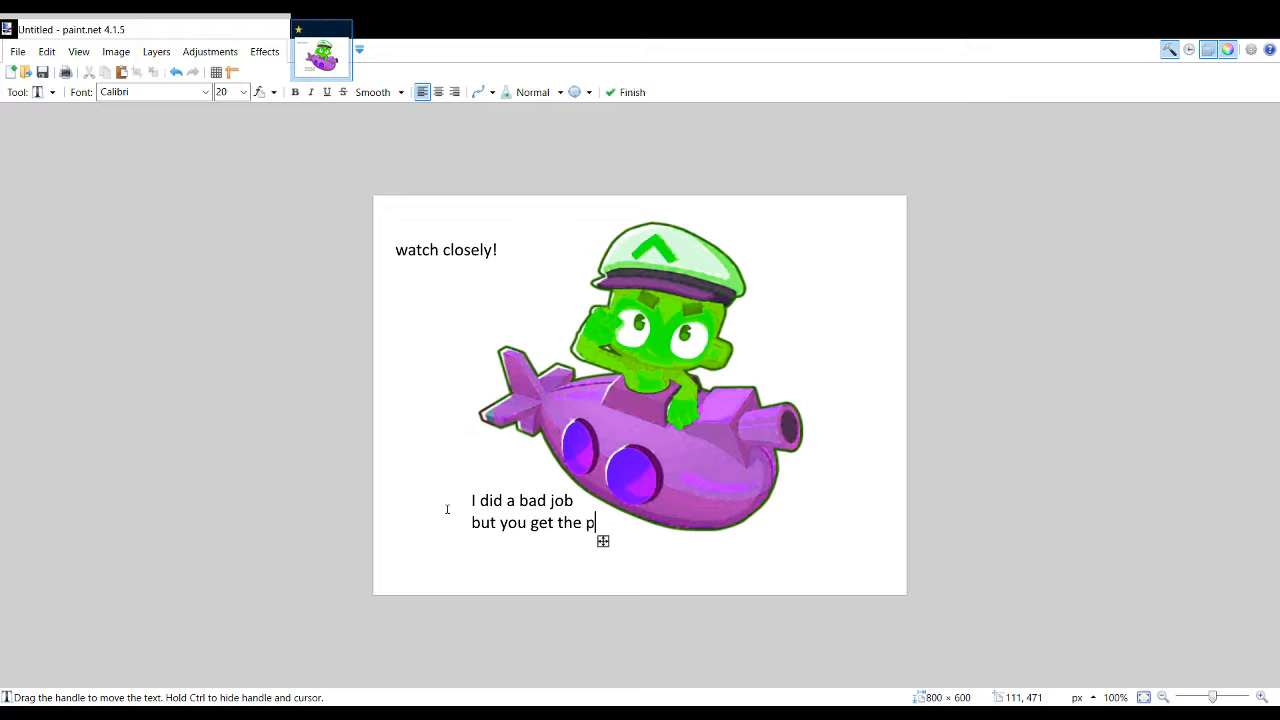
pyautogui.write('oint.!')
pyautogui.press('BackSpace')
pyautogui.press('BackSpace')
pyautogui.press('Return')
pyautogui.click(14, 156)
# Step: Add a three-line note below "watch closely!" reading "when you press the button a circle and colour changer will appear by the way!"
pyautogui.click(14, 320)
pyautogui.click(386, 304)
pyautogui.write('when yo')
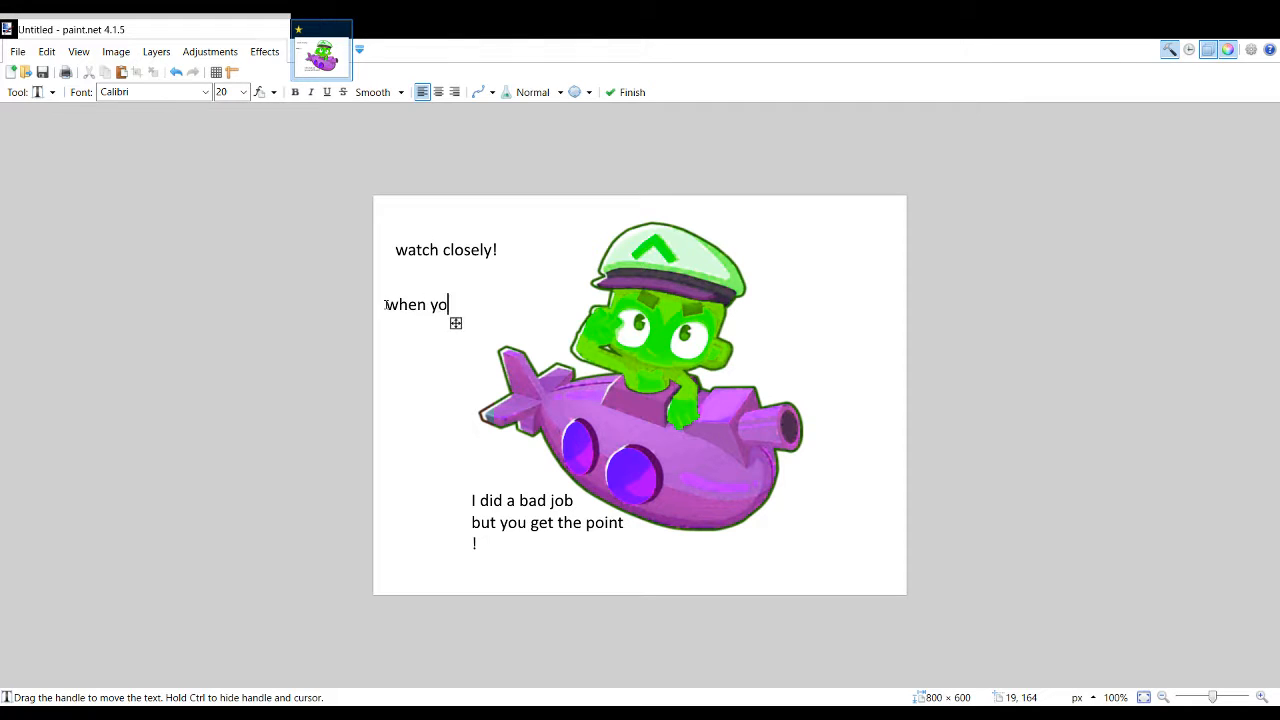
pyautogui.write('u press the button')
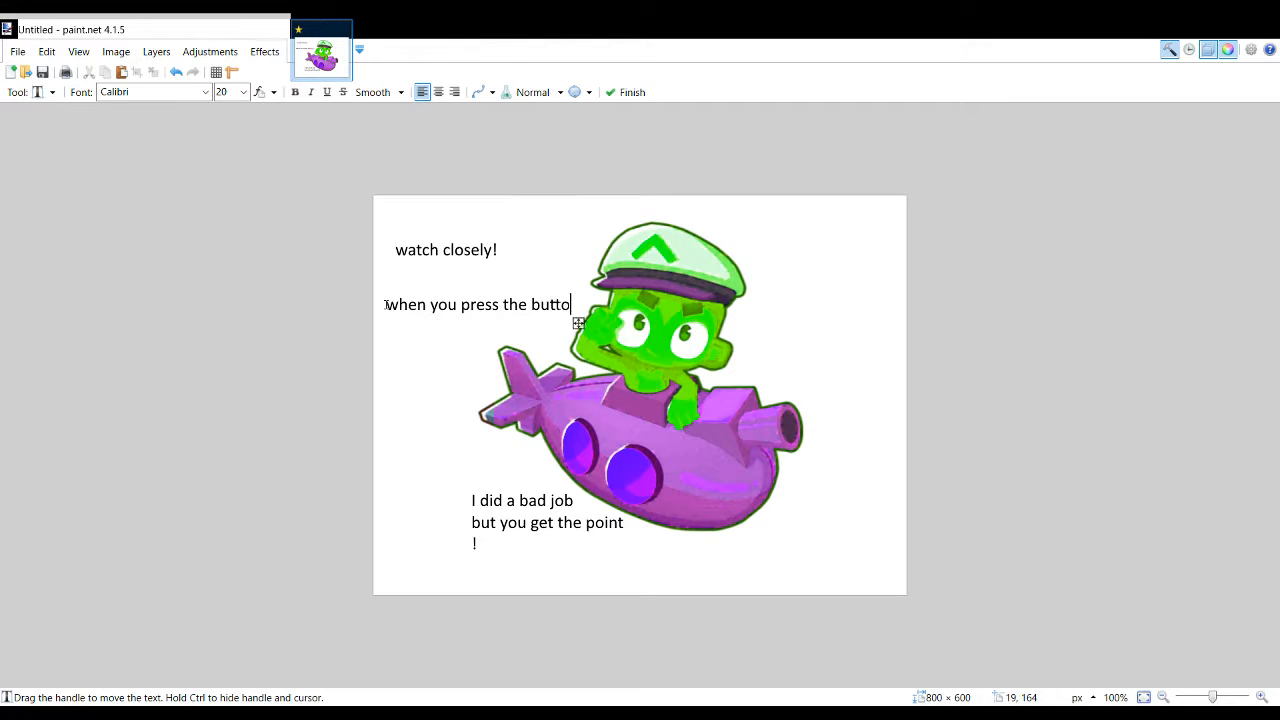
pyautogui.press('Return')
pyautogui.write('a circle')
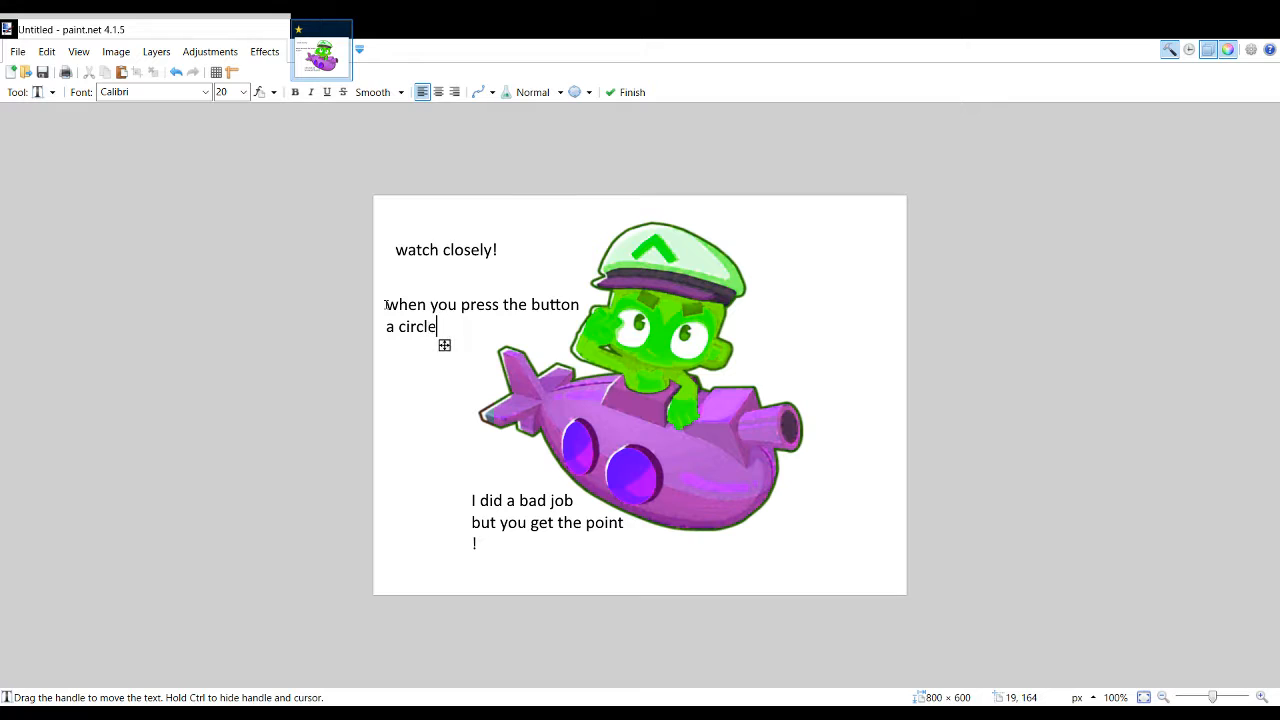
pyautogui.write(' and co')
pyautogui.press('BackSpace')
pyautogui.write('olour changer')
pyautogui.press('Return')
pyautogui.write('wu')
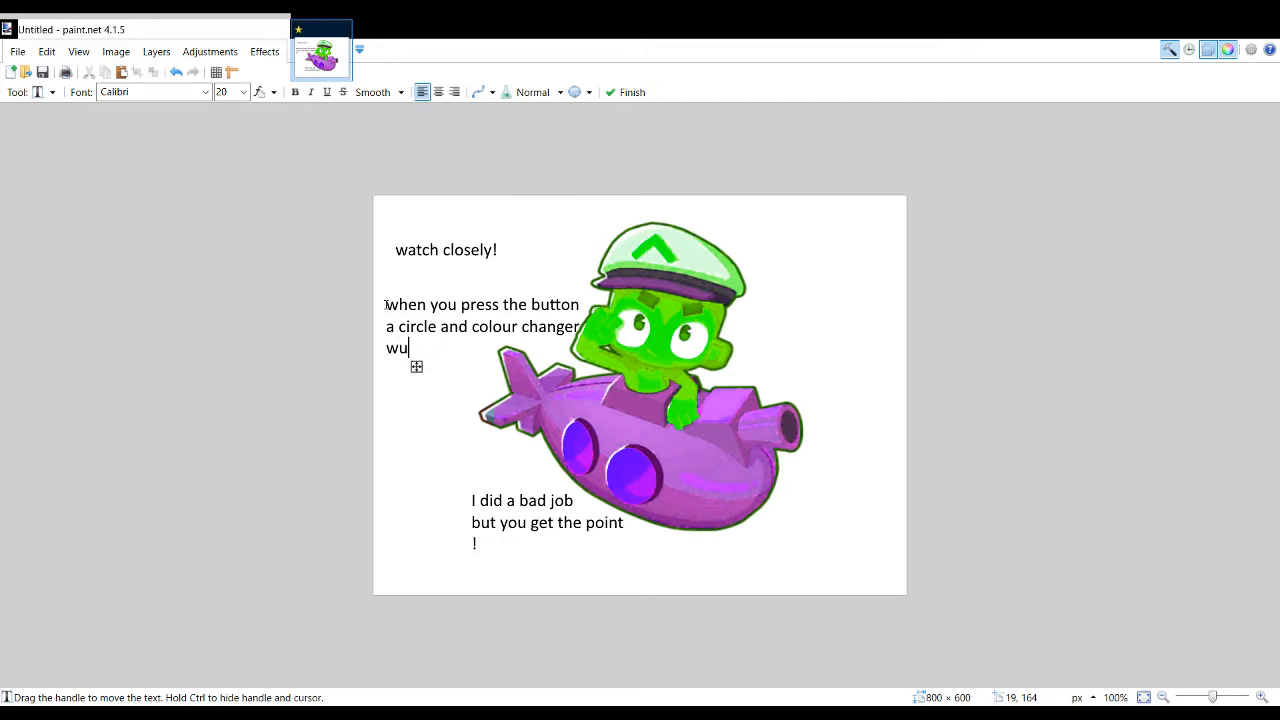
pyautogui.write('ll appera')
pyautogui.press('BackSpace')
pyautogui.press('BackSpace')
pyautogui.write('ar by the way!')
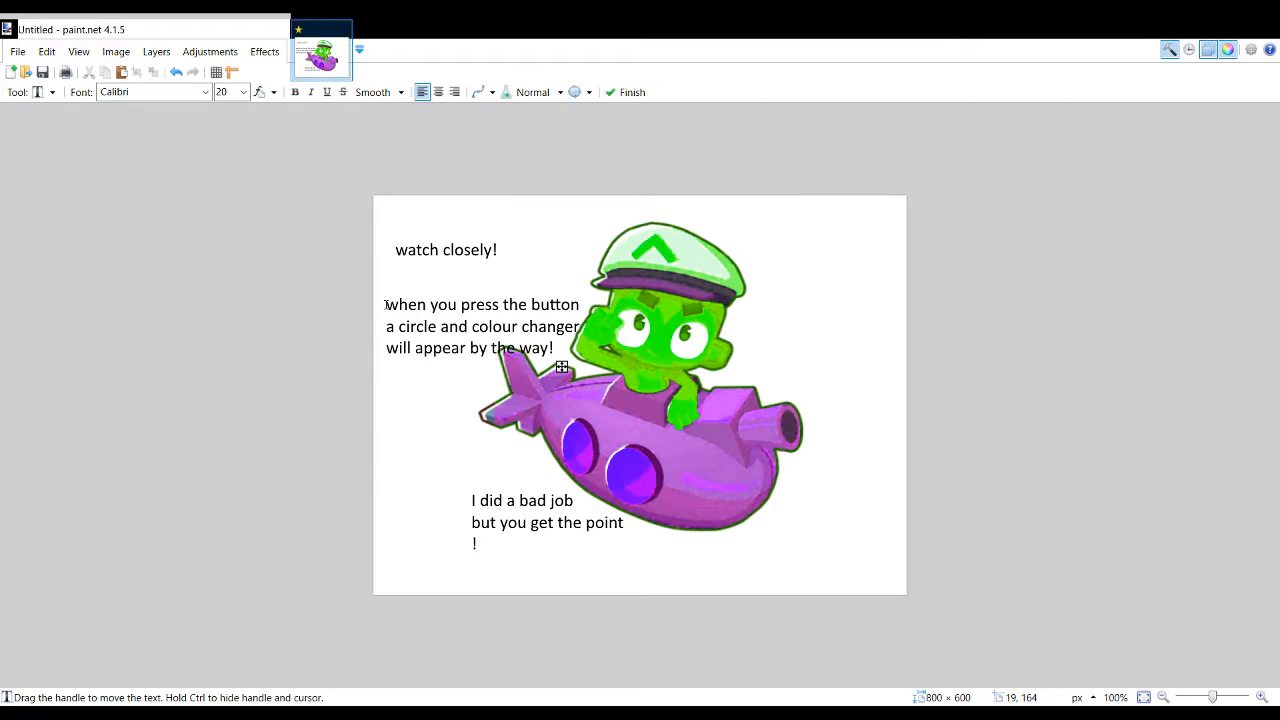
pyautogui.click(16, 142)
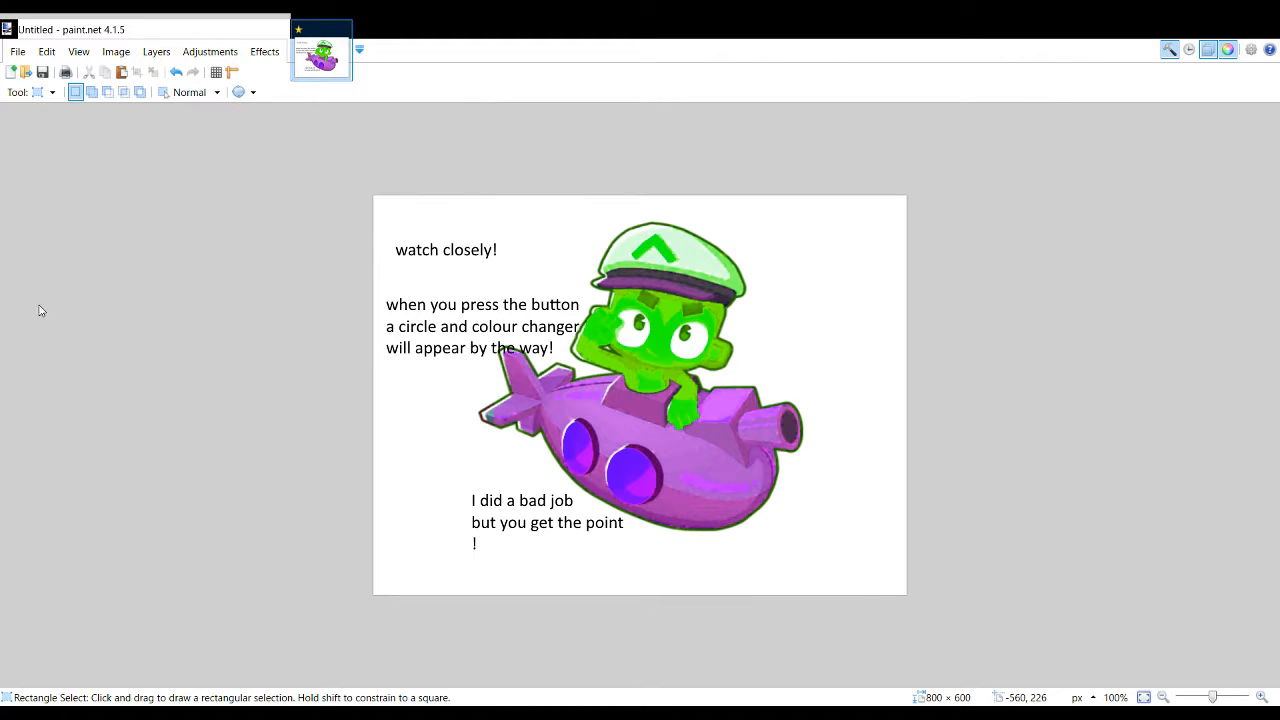
# Step: Paint over the recoloured monkey and all its captions in white with the 1000-wide Paintbrush
pyautogui.click(40, 252)
pyautogui.click(20, 234)
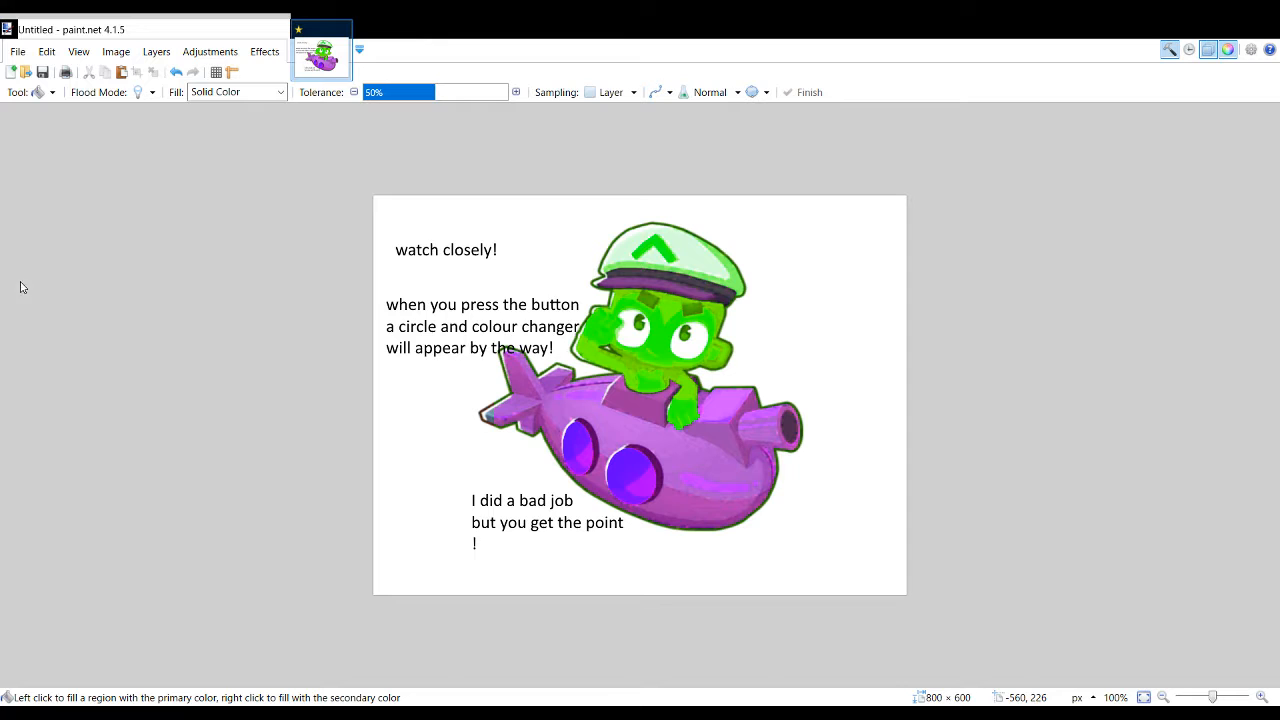
pyautogui.click(20, 255)
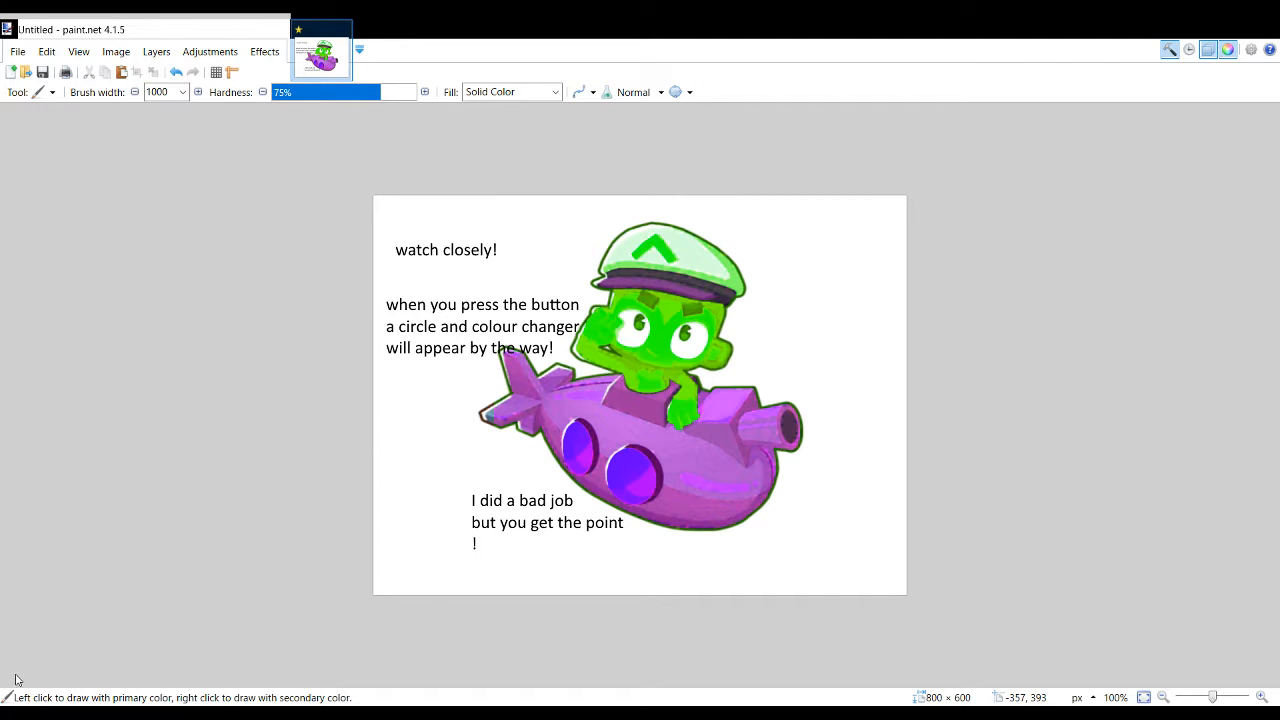
pyautogui.moveTo(15, 680)
pyautogui.mouseDown()
pyautogui.moveTo(626, 614)
pyautogui.moveTo(574, 366)
pyautogui.mouseUp()
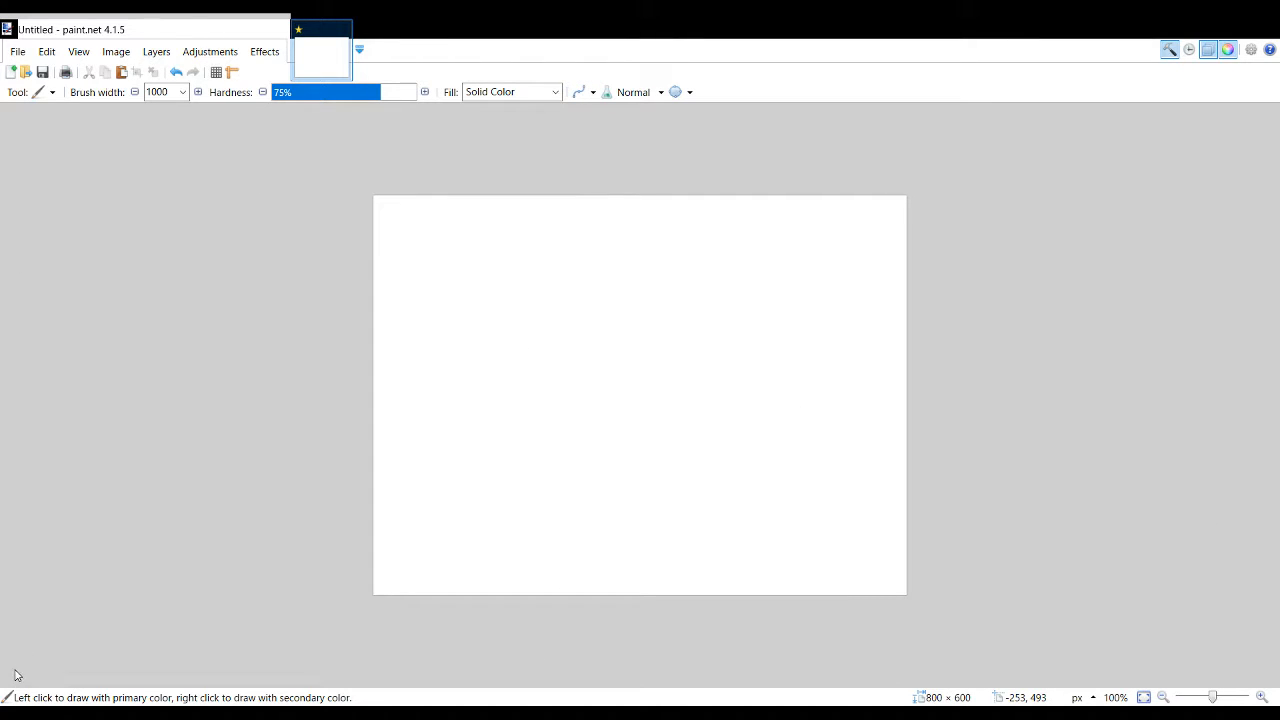
# Step: Add text on the blank canvas with the first line "Wanna learn something called layers? Take this for a picture!"
pyautogui.click(163, 92)
pyautogui.hotkey('ctrl', 'z')
pyautogui.press('t')
pyautogui.click(432, 334)
pyautogui.write('Wanna')
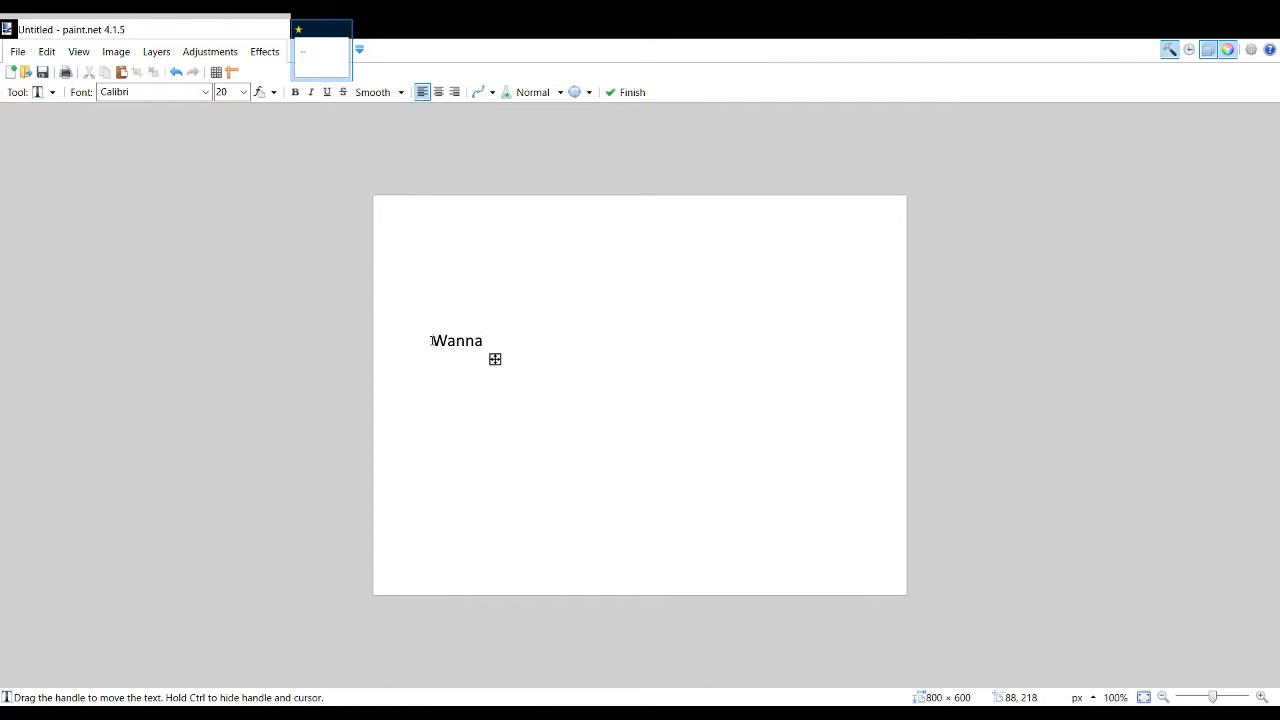
pyautogui.write(' learn something caled')
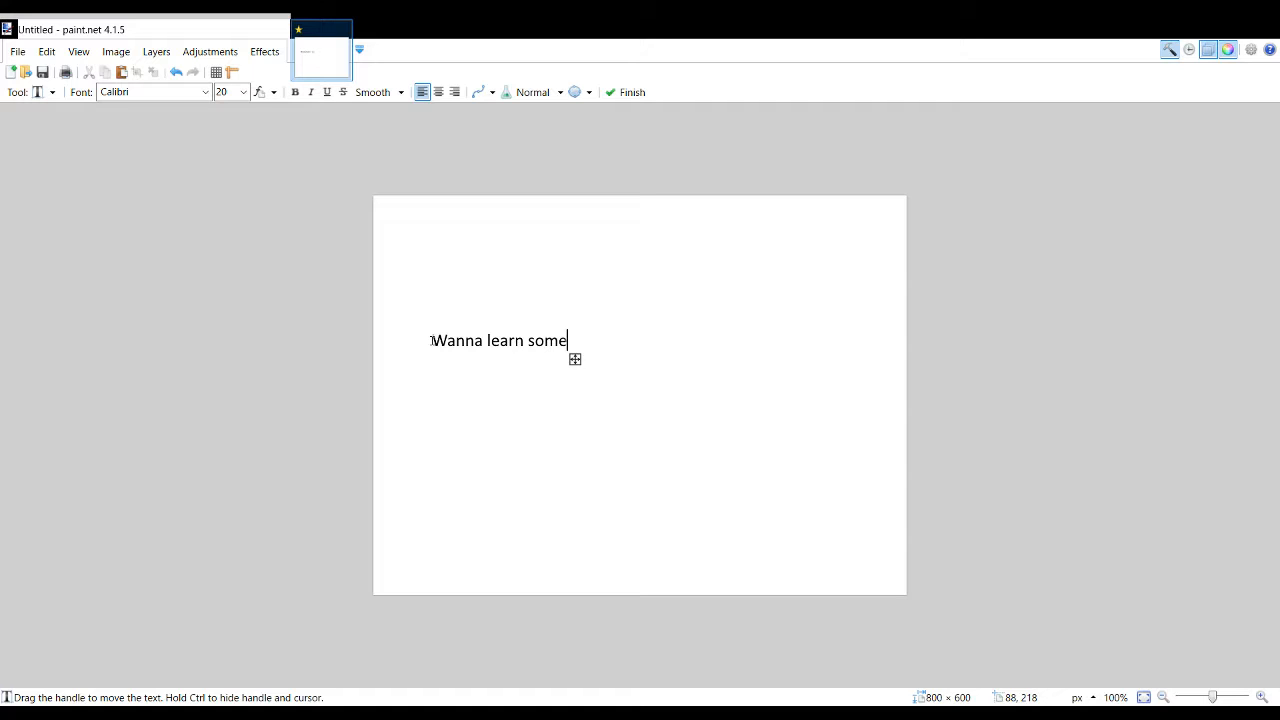
pyautogui.press('BackSpace')
pyautogui.press('BackSpace')
pyautogui.press('BackSpace')
pyautogui.write('lled la')
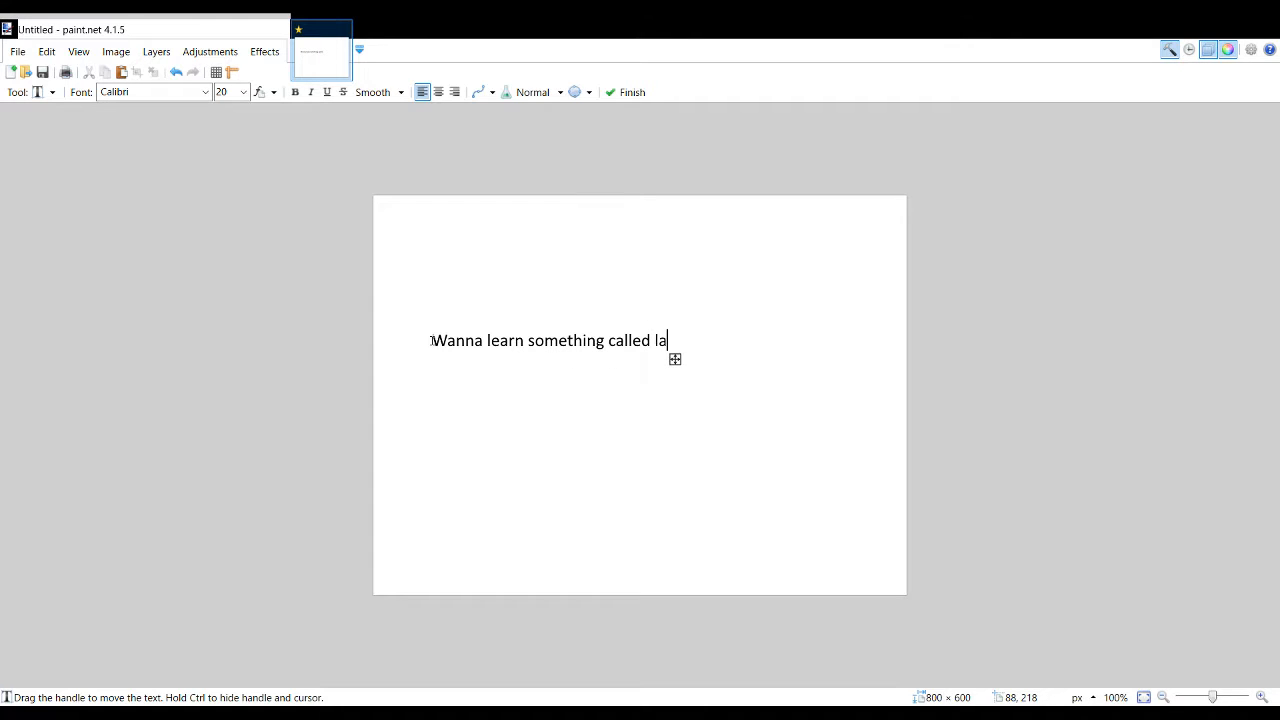
pyautogui.write('yers? Take')
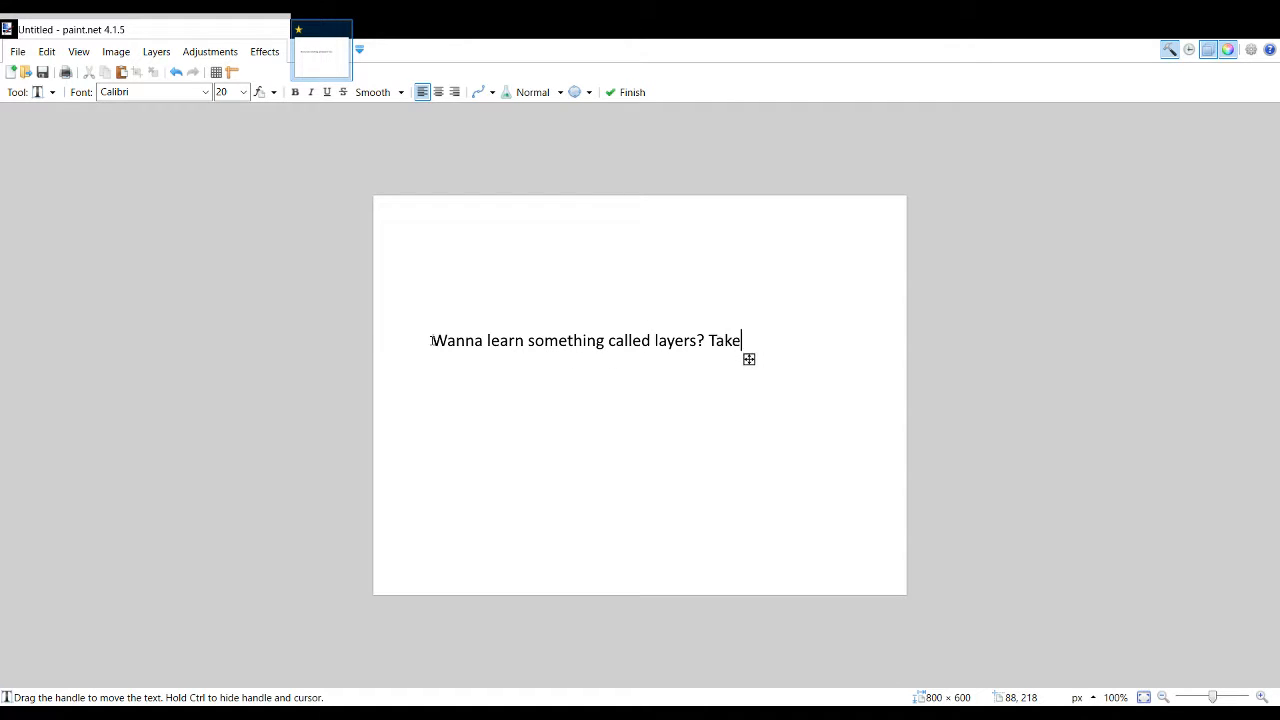
pyautogui.write(' this for a picture')
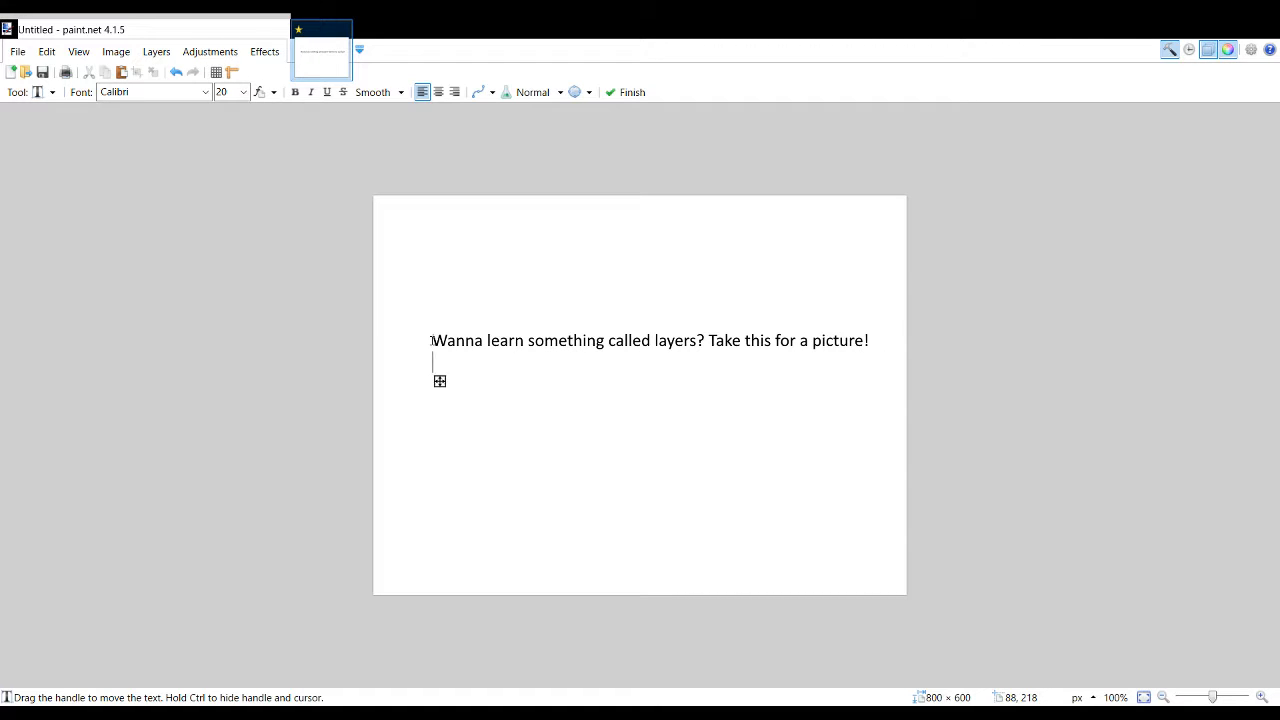
# Step: Continue the text with a second line reading "I have a robot with holes in and I want a wire texture to be added"
pyautogui.write('! I have a robbot')
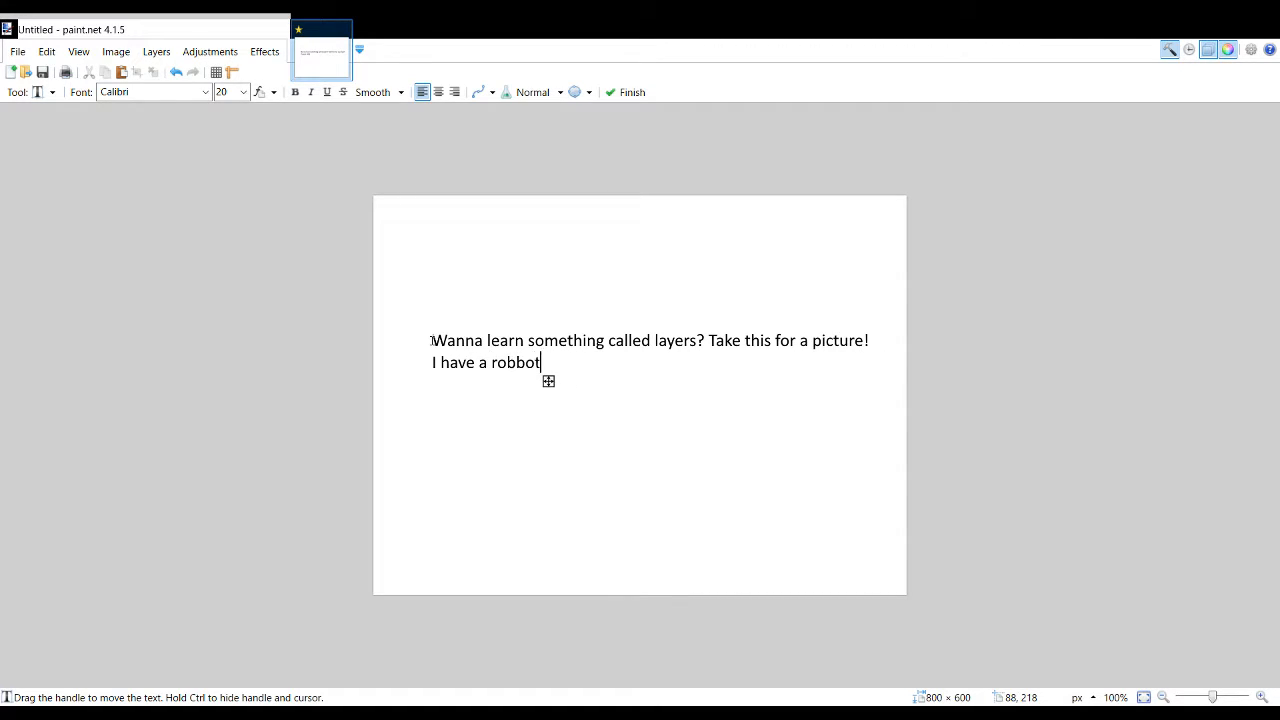
pyautogui.press('BackSpace')
pyautogui.press('BackSpace')
pyautogui.press('BackSpace')
pyautogui.write('ot with hi')
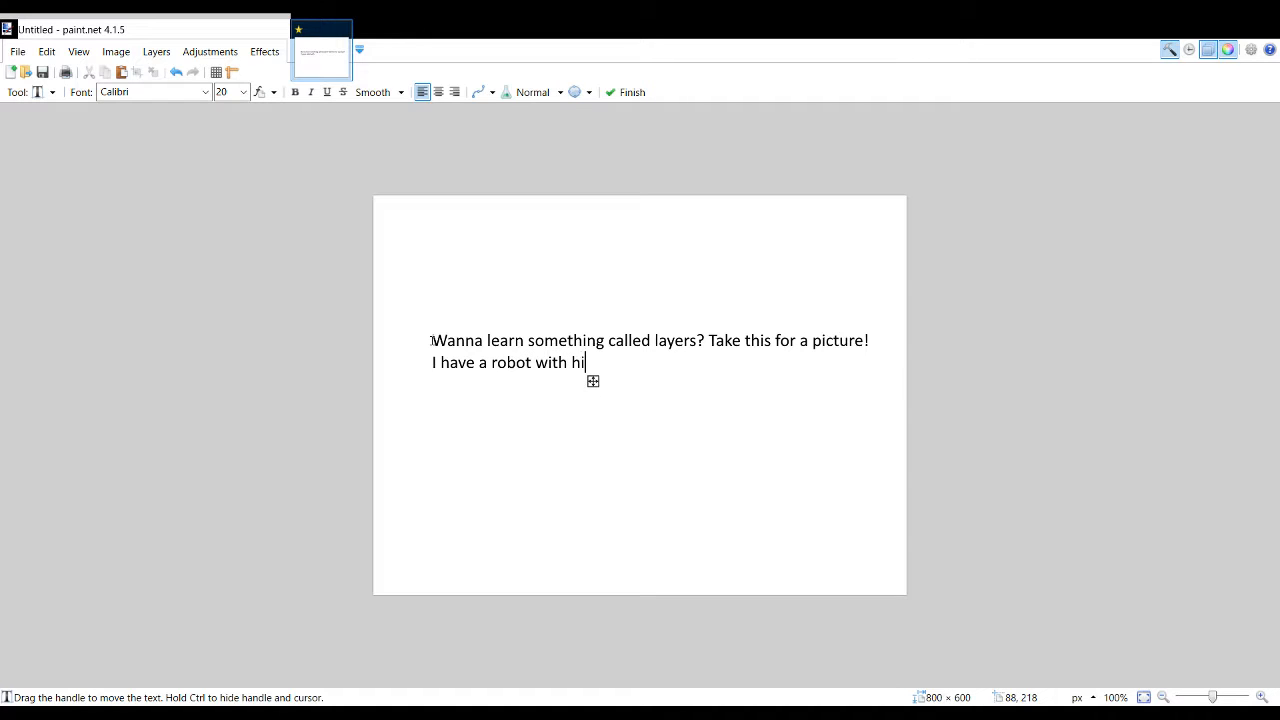
pyautogui.press('BackSpace')
pyautogui.write('oles in and ')
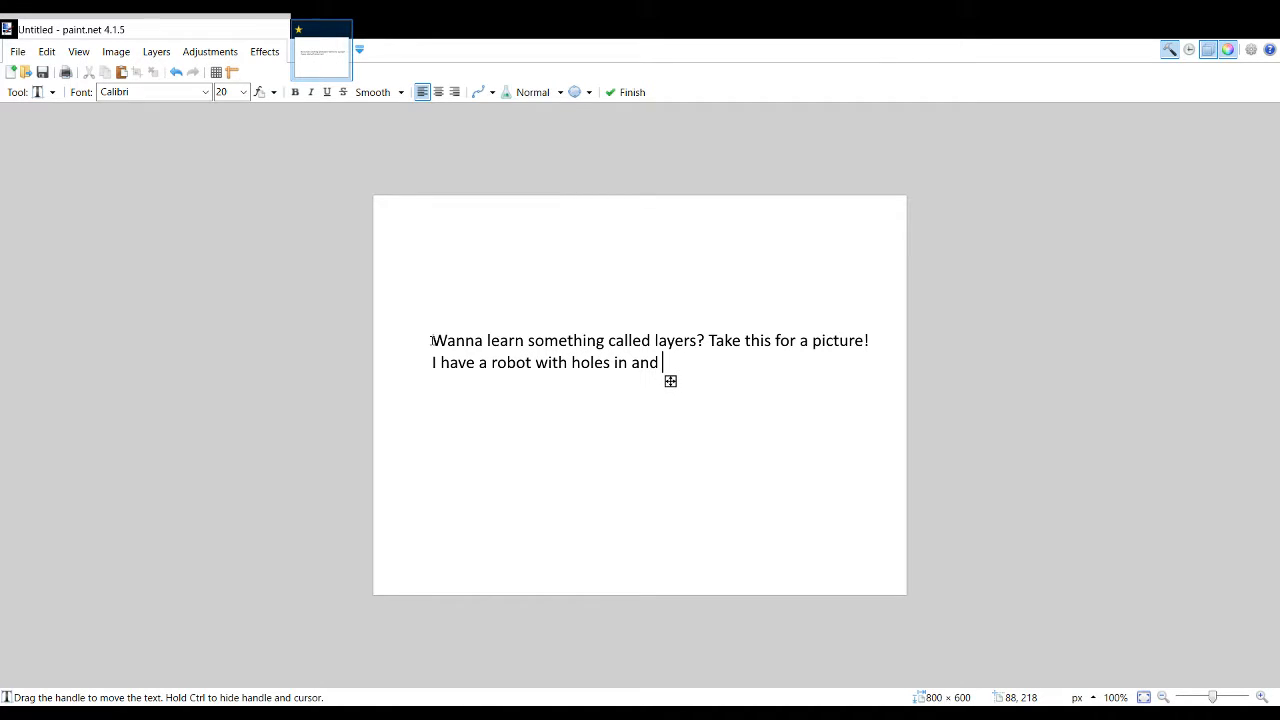
pyautogui.write('I want a wire ')
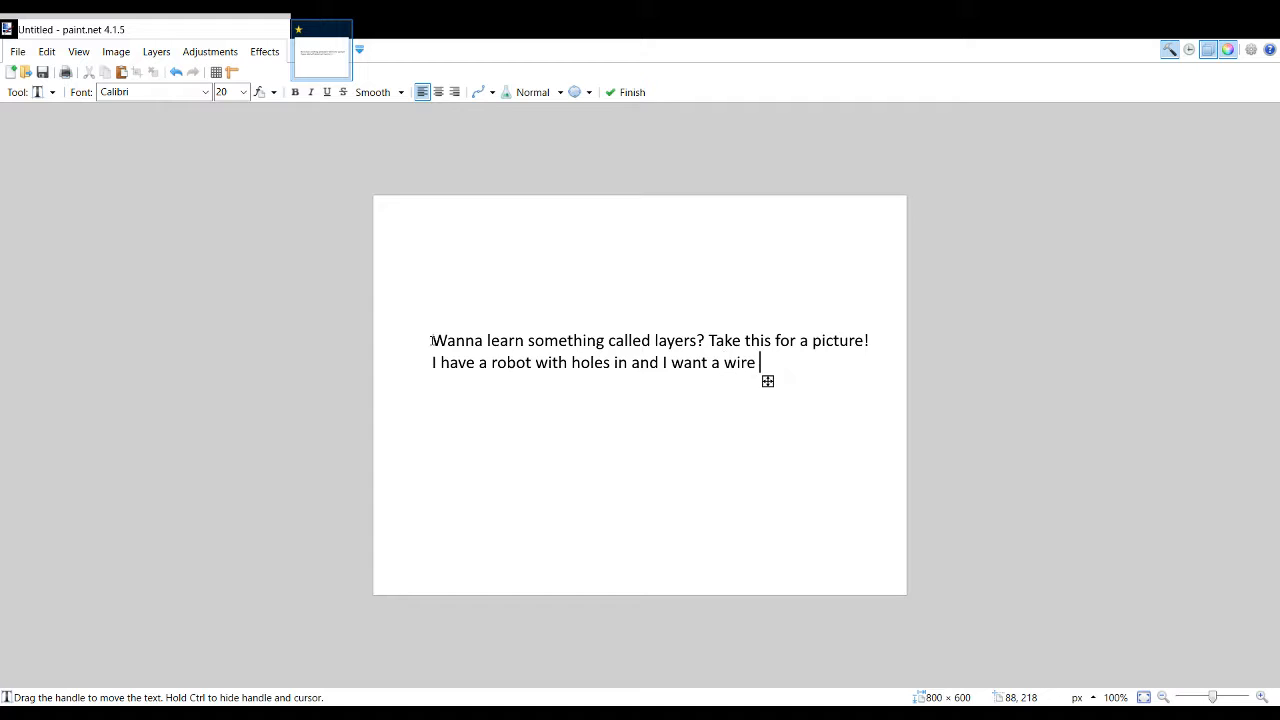
pyautogui.write('texture to be ')
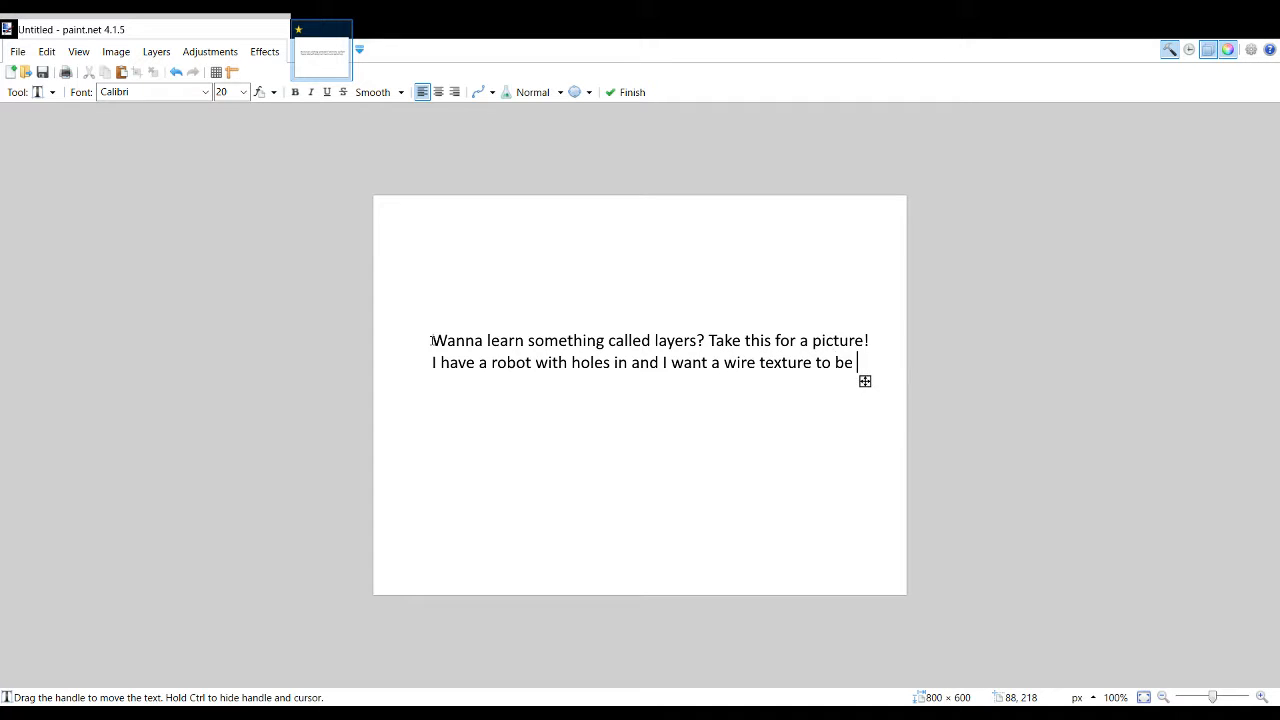
pyautogui.write('added')
# Step: Add a third line to the text reading "in those holes but the problem is it has a checkered backdrop and"
pyautogui.press('Return')
pyautogui.write('in those h')
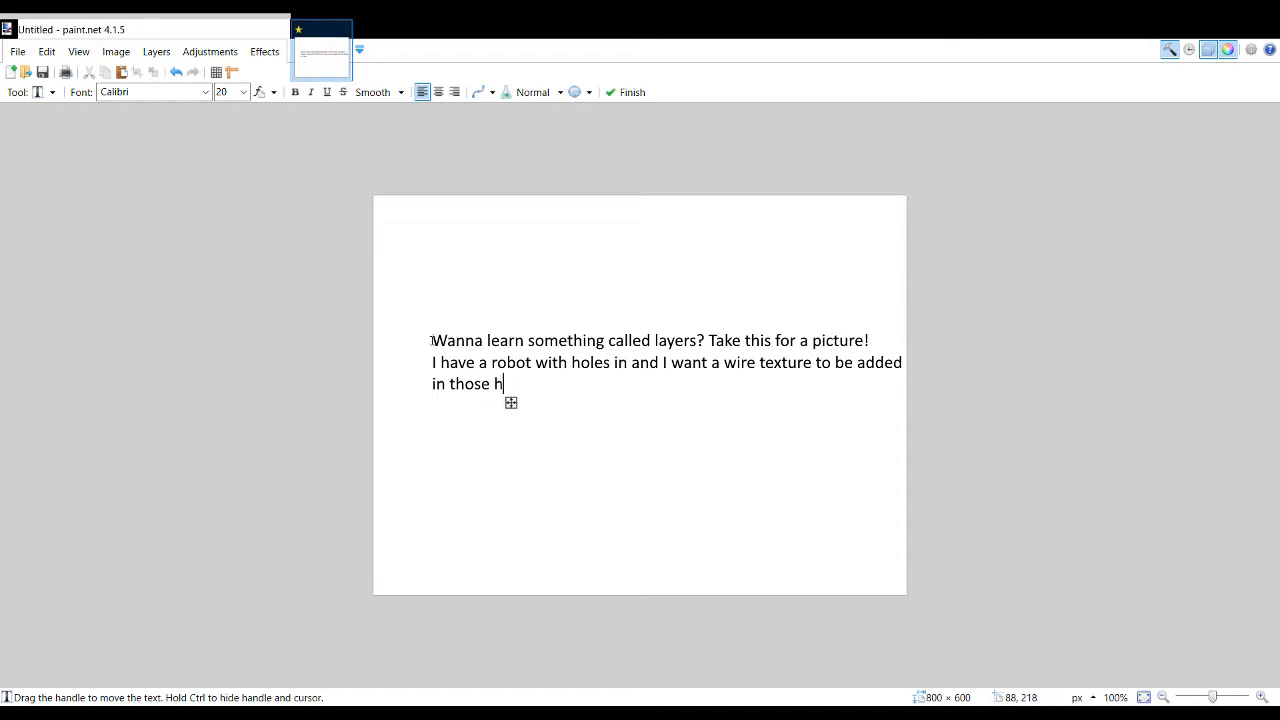
pyautogui.write('oles but the problem')
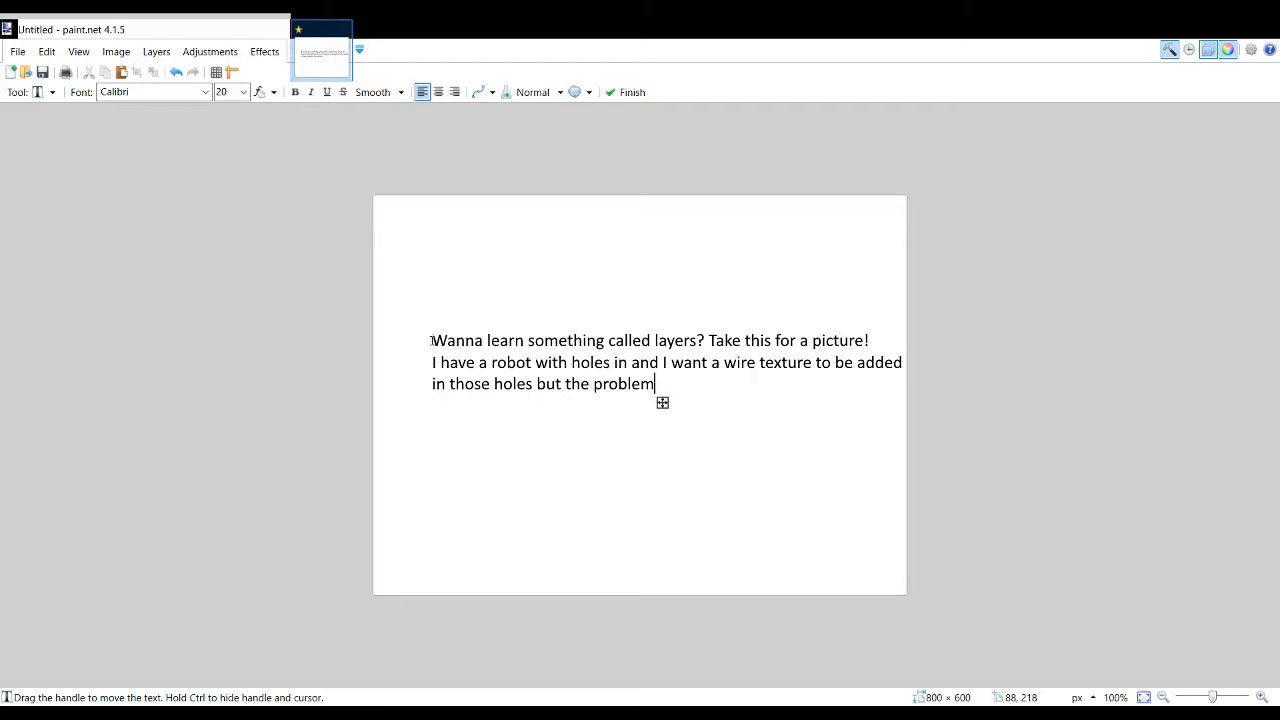
pyautogui.write(' is it has a')
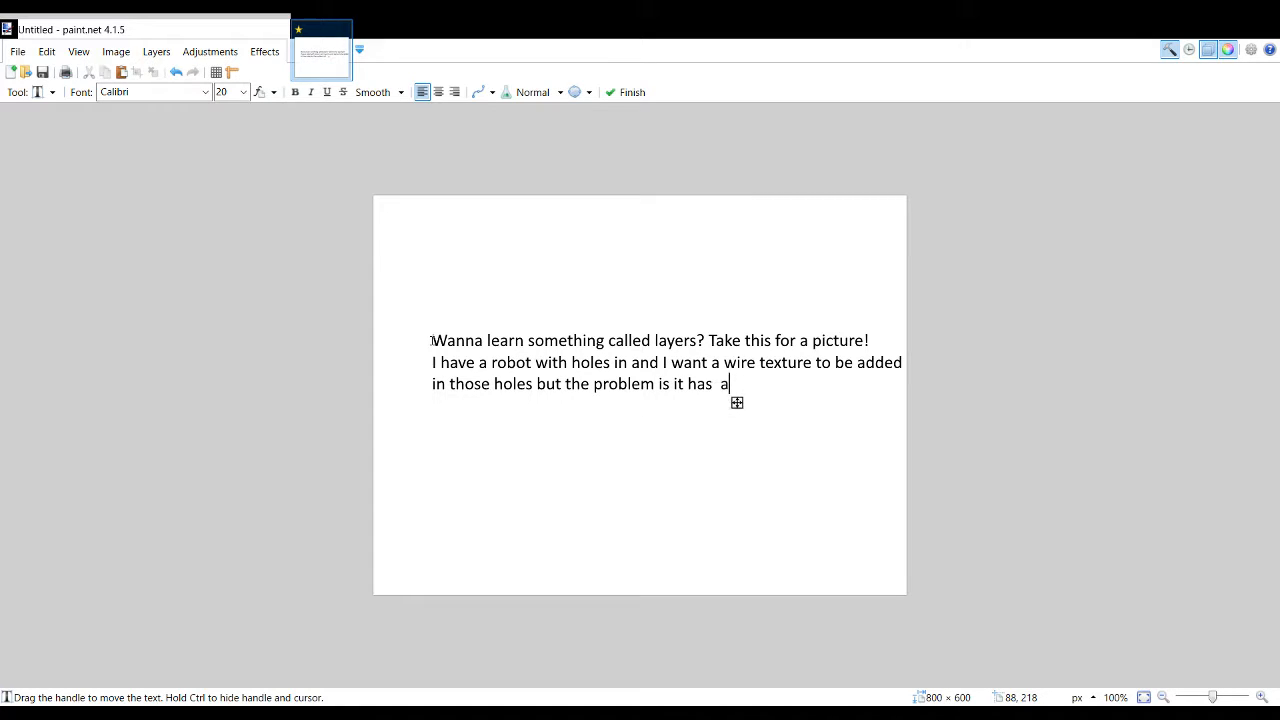
pyautogui.write(' checkered broc')
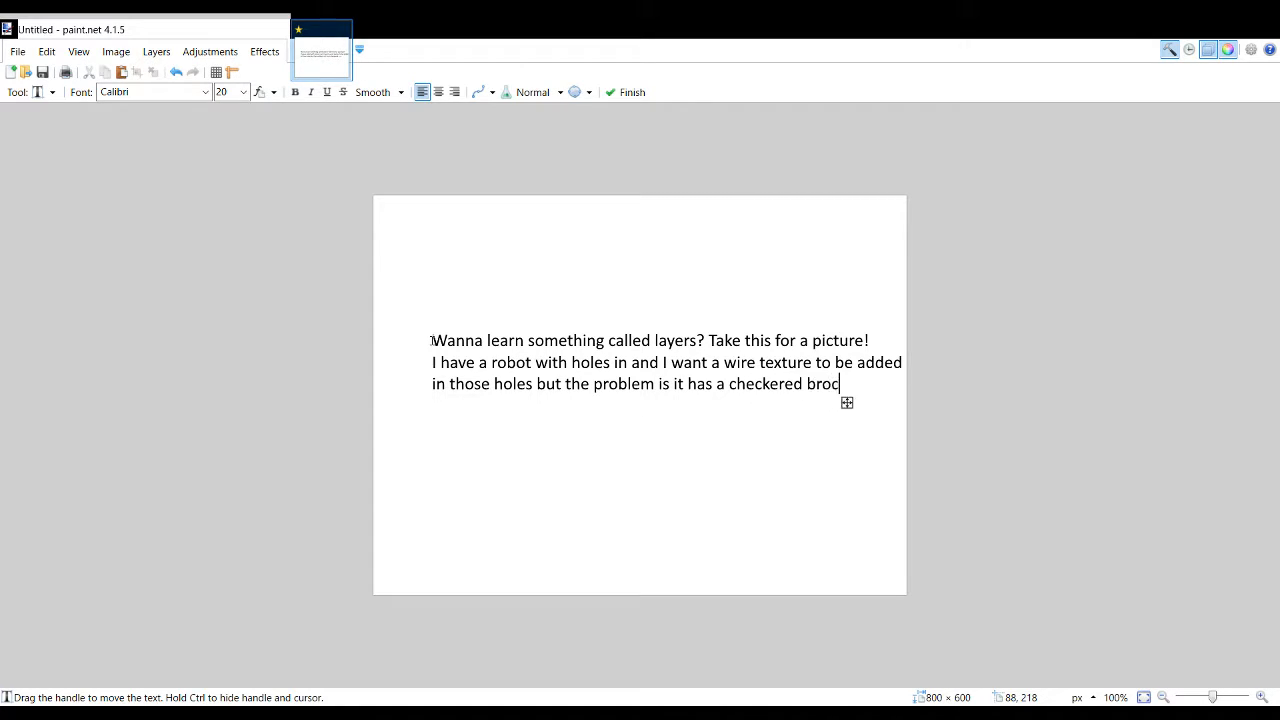
pyautogui.press('BackSpace')
pyautogui.press('BackSpace')
pyautogui.press('BackSpace')
pyautogui.write('ackor')
pyautogui.press('BackSpace')
pyautogui.press('BackSpace')
pyautogui.write('drop and ')
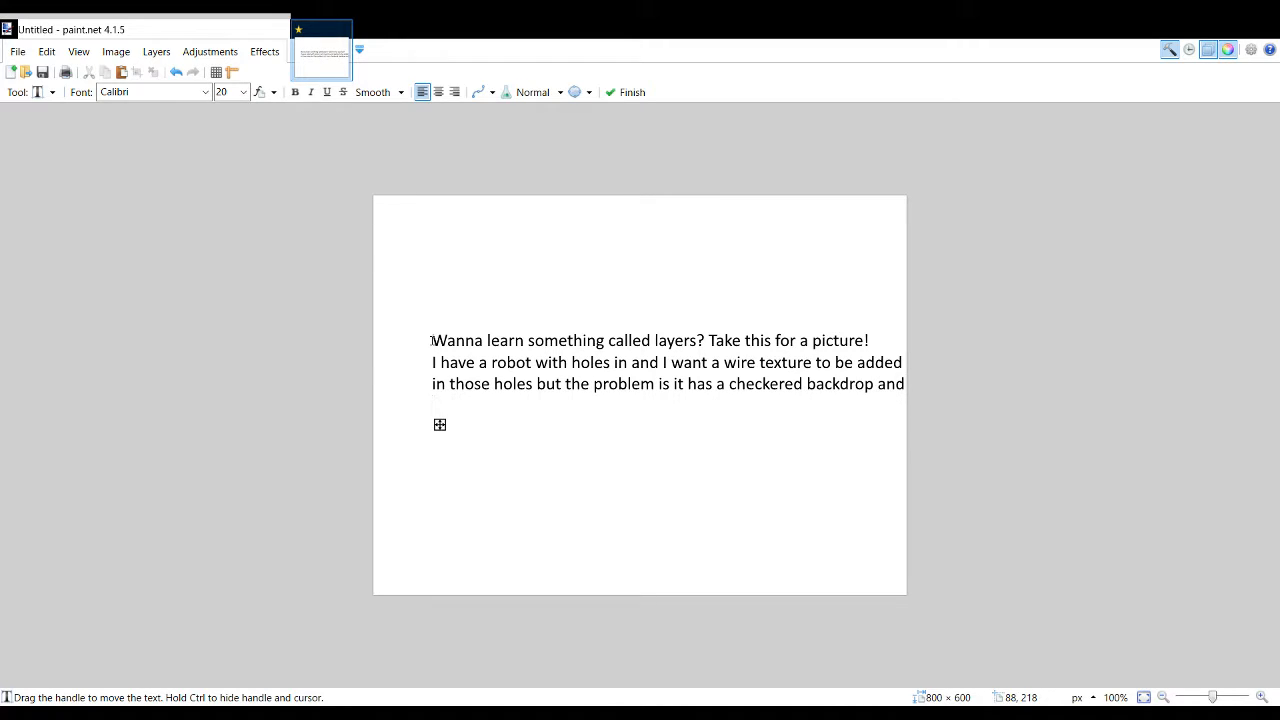
# Step: Finish the text with a fourth line "when I use my wires it goes on top of him!" and move the block slightly upward
pyautogui.write('some')
pyautogui.press('BackSpace')
pyautogui.press('BackSpace')
pyautogui.press('BackSpace')
pyautogui.press('BackSpace')
pyautogui.press('BackSpace')
pyautogui.write('when I use m')
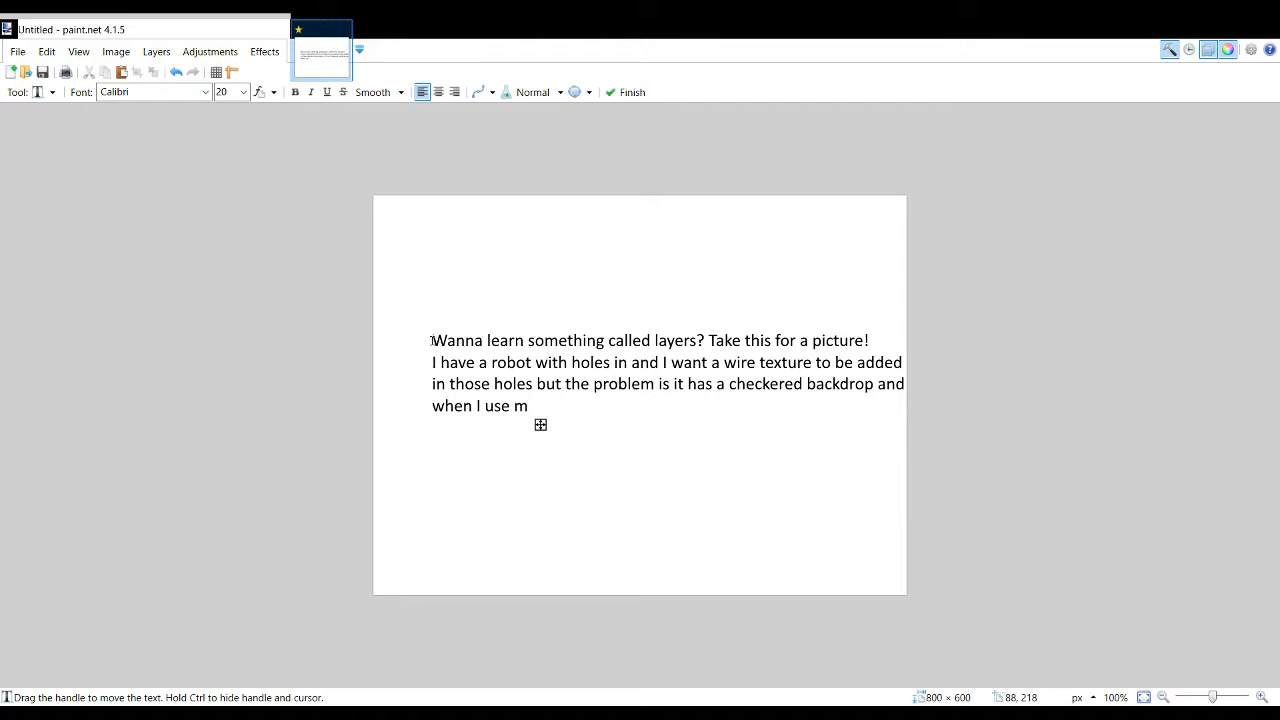
pyautogui.write('y wires it goes o')
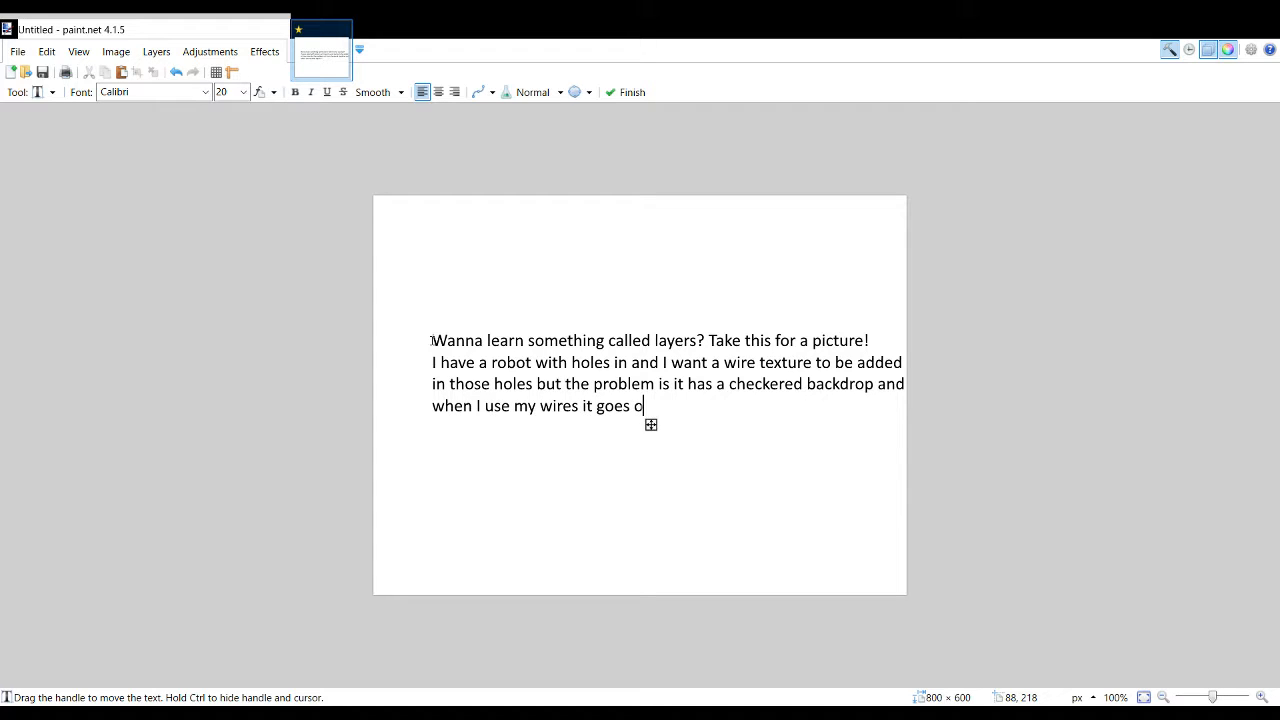
pyautogui.write('n top of him!')
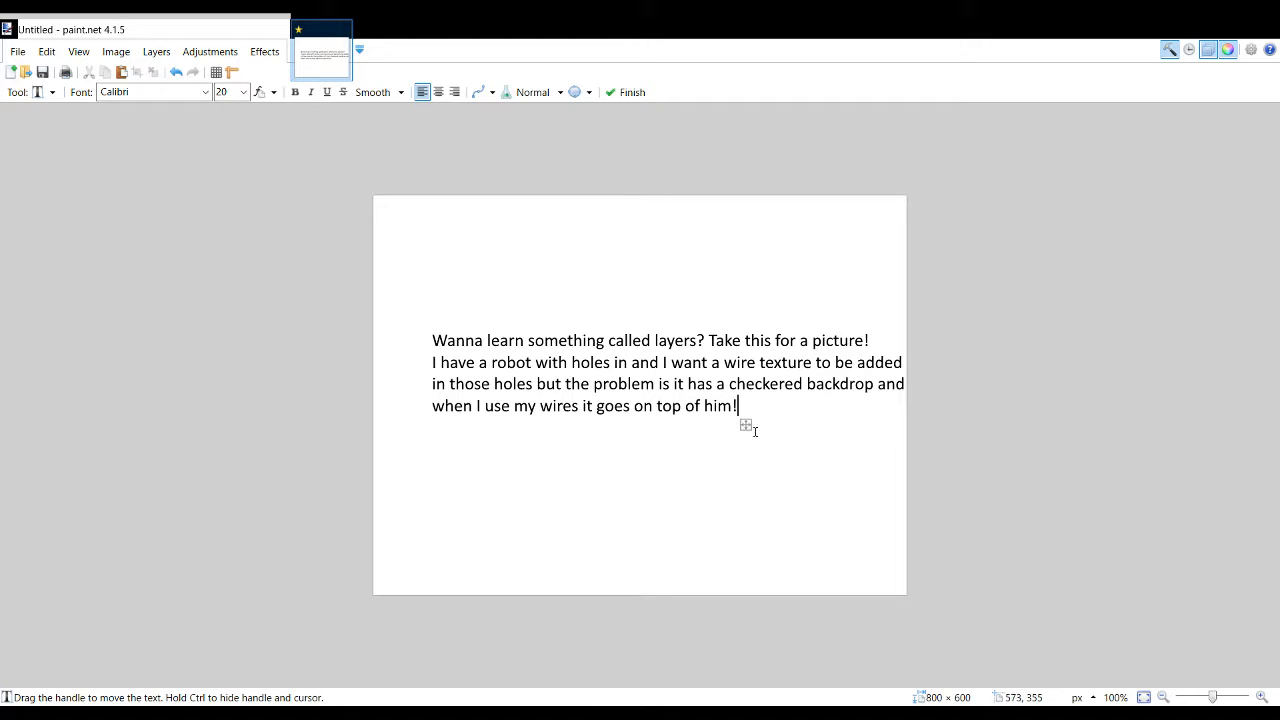
pyautogui.moveTo(746, 426); pyautogui.dragTo(742, 408)
pyautogui.press('s')
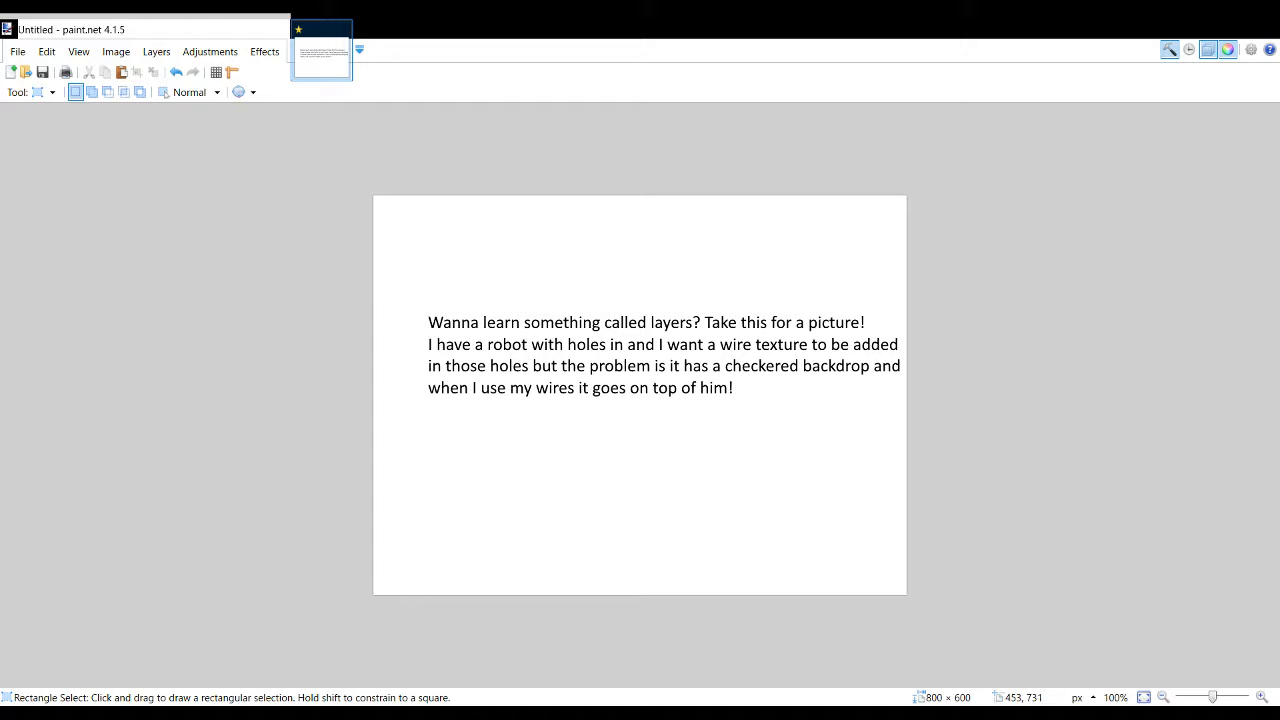
# Step: Paste the Layers window screenshot, place it below the start of the text, and squash it to about 240 × 256 px
pyautogui.hotkey('ctrl', 'v')
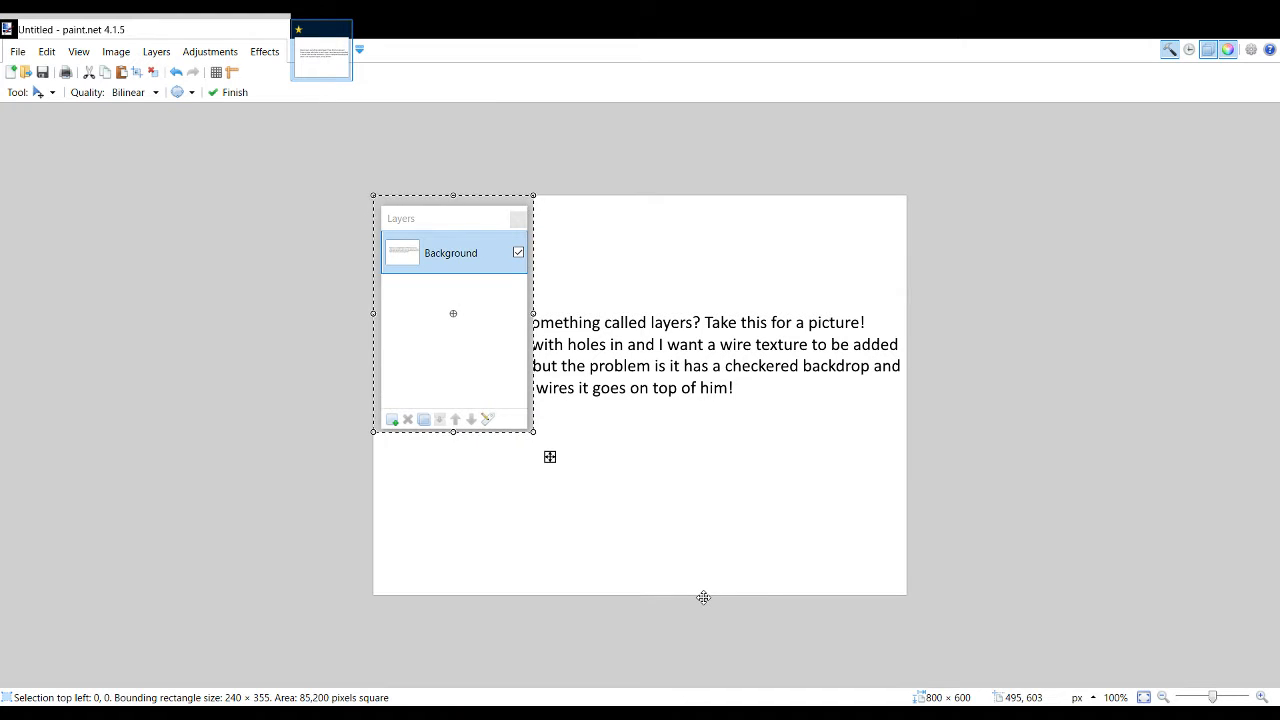
pyautogui.moveTo(500, 371); pyautogui.dragTo(526, 517)
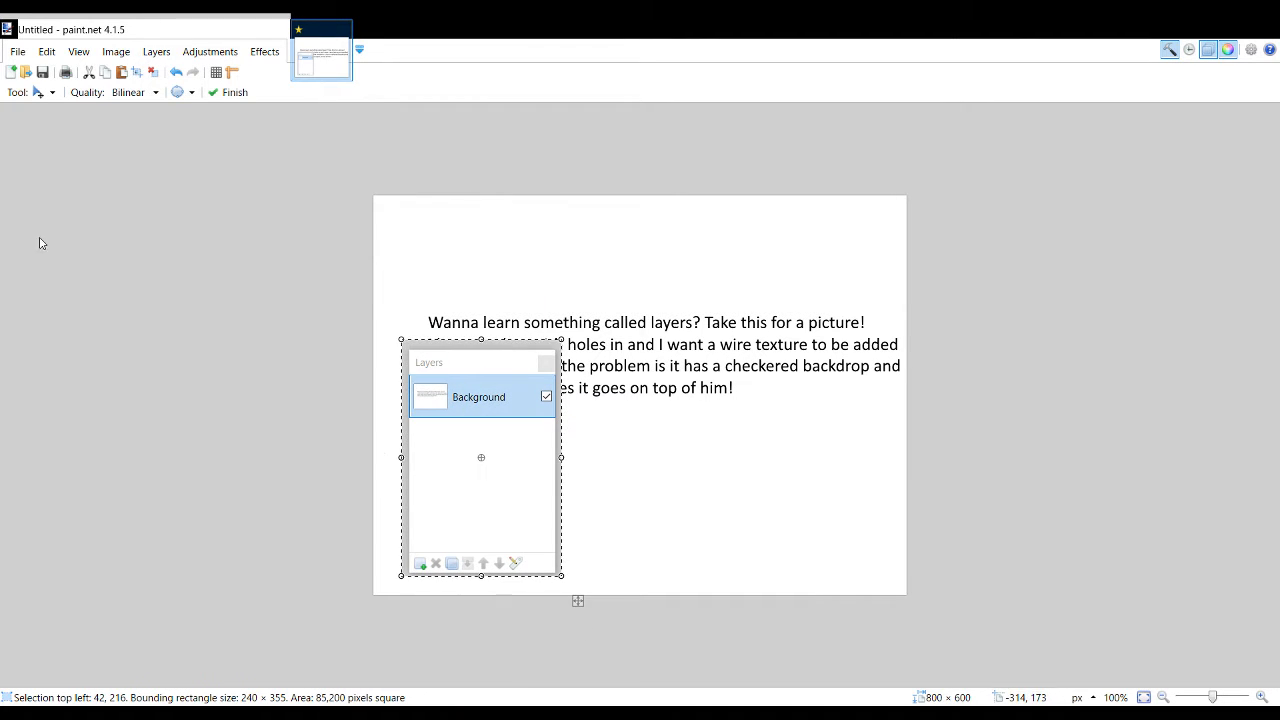
pyautogui.moveTo(483, 339); pyautogui.dragTo(483, 405)
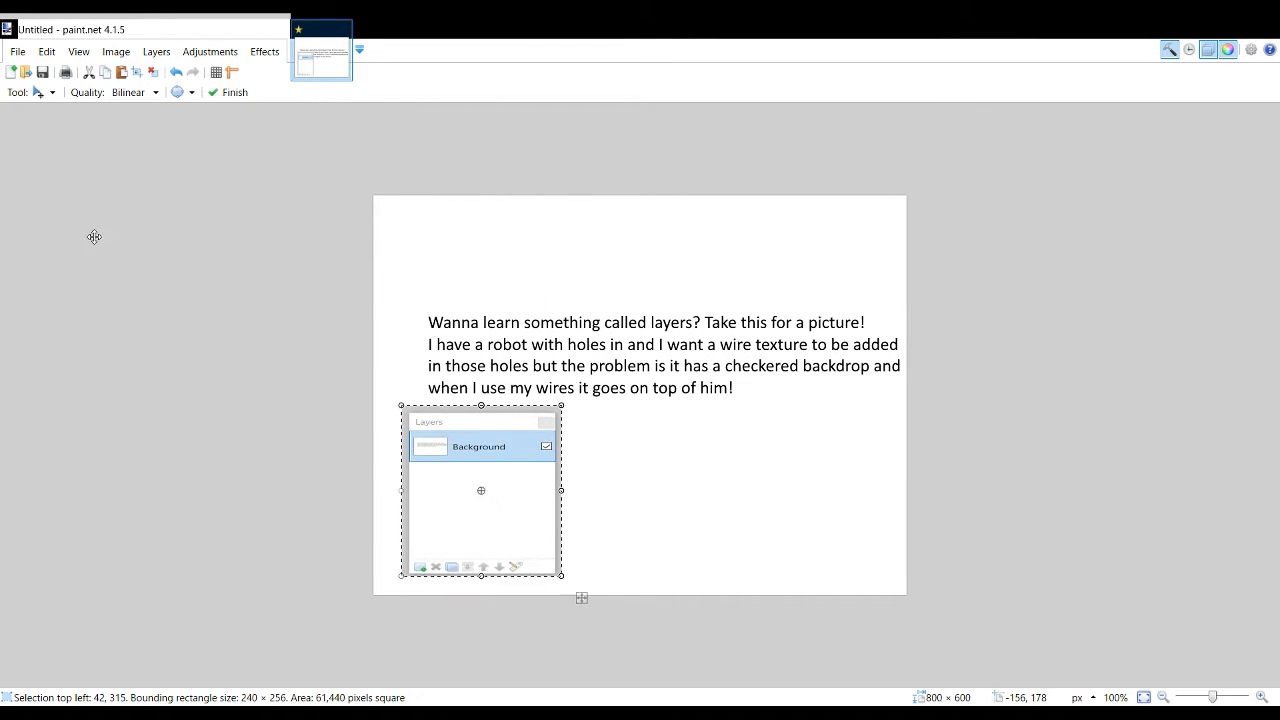
pyautogui.press('s')
pyautogui.press('b')
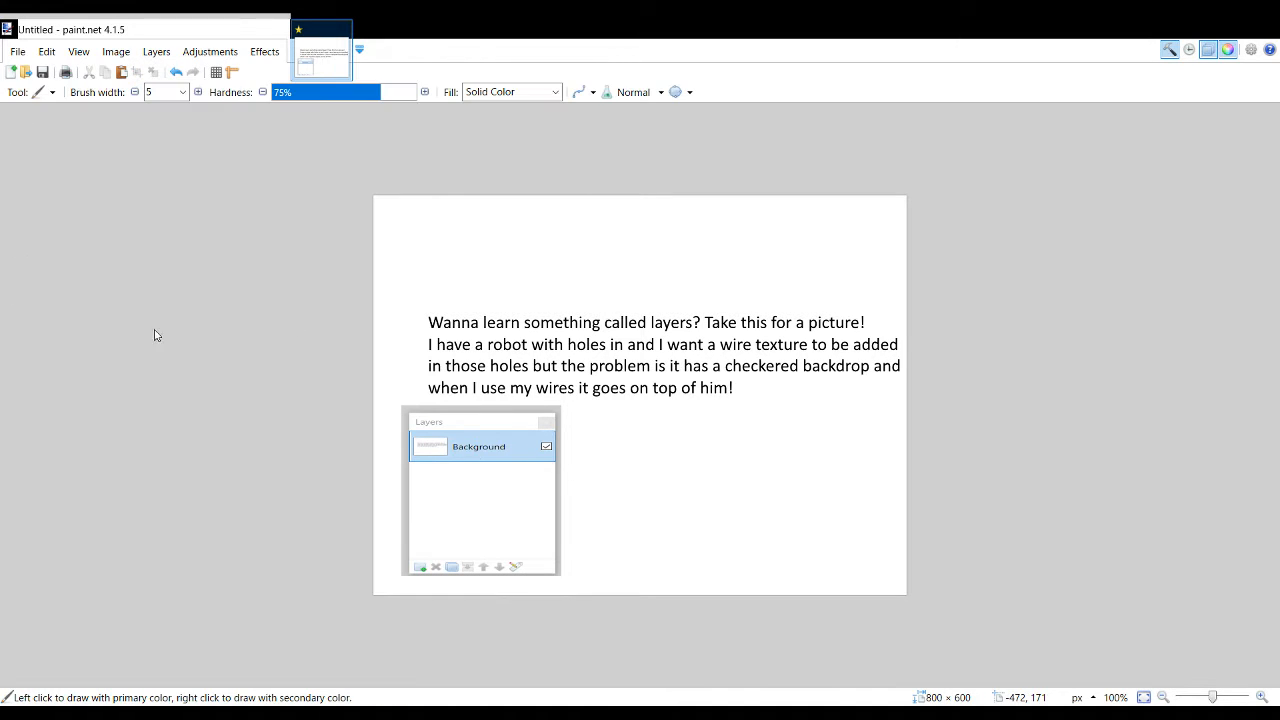
# Step: Add the label "press the + button" beside the Layers screenshot and circle its add-layer icon in black with the 5-wide Paintbrush
pyautogui.press('t')
pyautogui.click(572, 453)
pyautogui.write('opre')
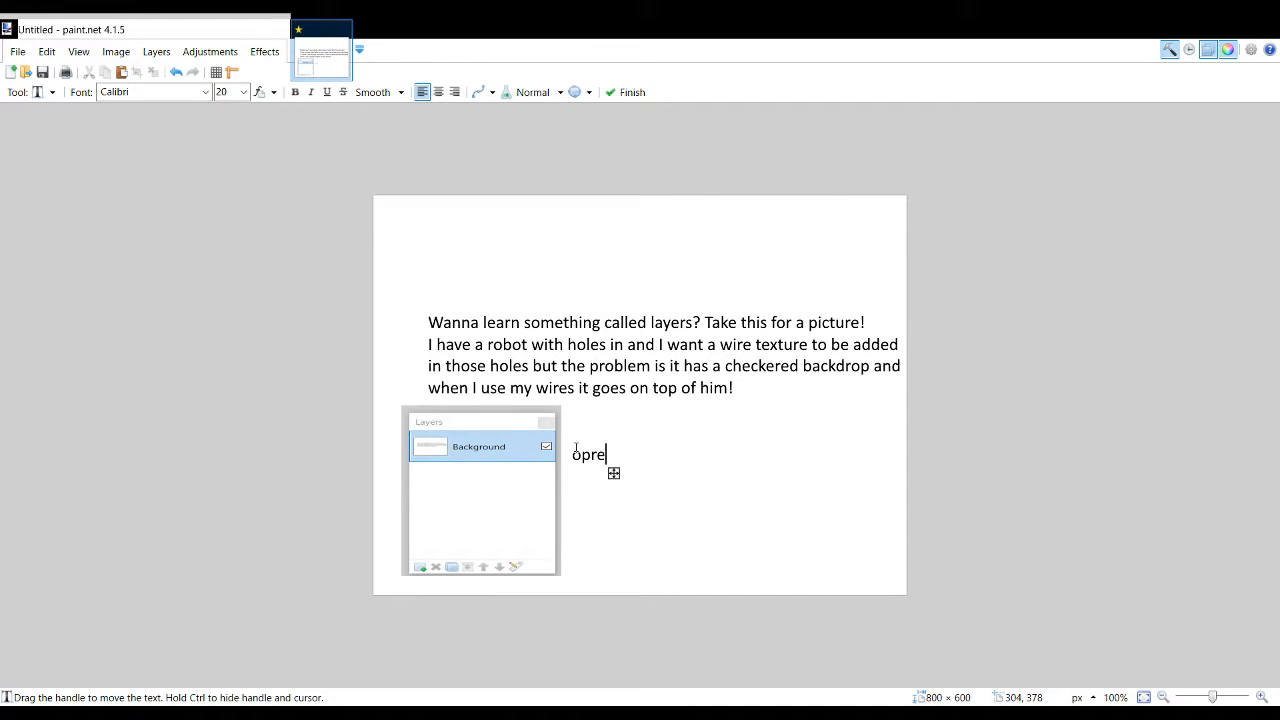
pyautogui.press('BackSpace')
pyautogui.press('BackSpace')
pyautogui.press('BackSpace')
pyautogui.press('BackSpace')
pyautogui.write('press the + button')
pyautogui.click(17, 244)
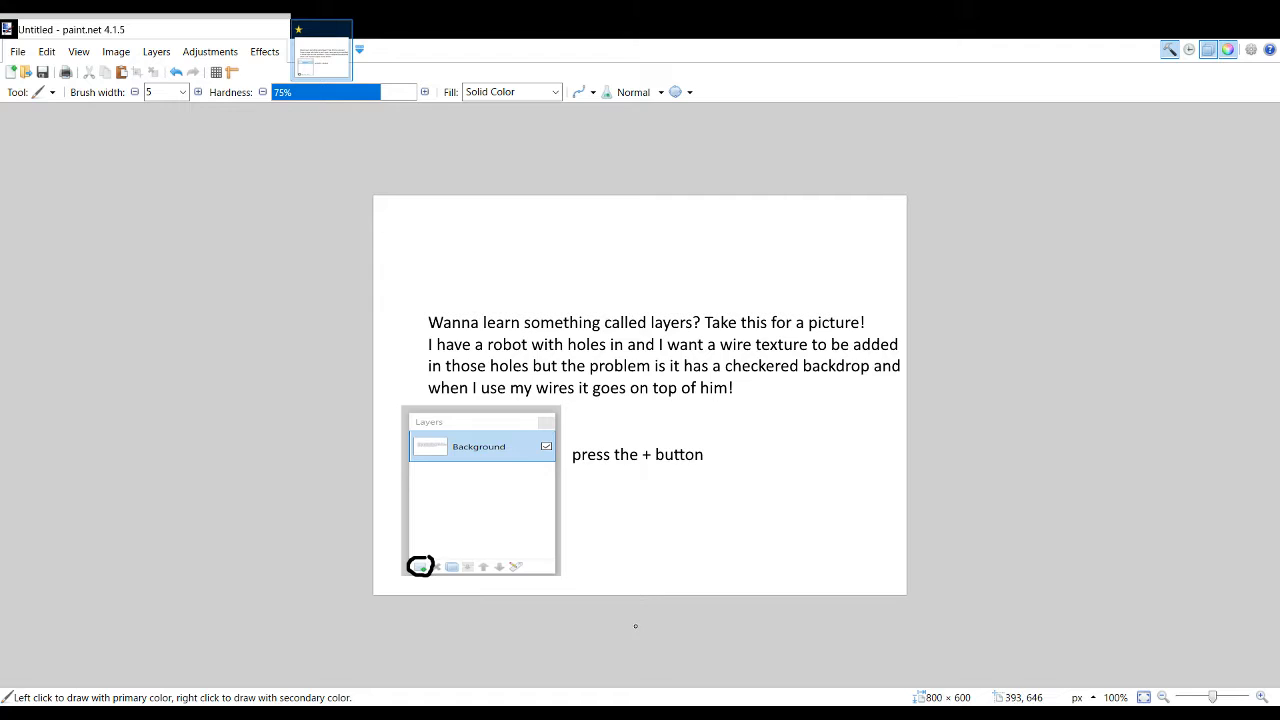
# Step: Paste the screenshot showing Layer 2 above Background, place it in the canvas's lower-right corner, and deselect
pyautogui.hotkey('ctrl', 'v')
pyautogui.moveTo(517, 349); pyautogui.dragTo(873, 537)
pyautogui.click(14, 140)
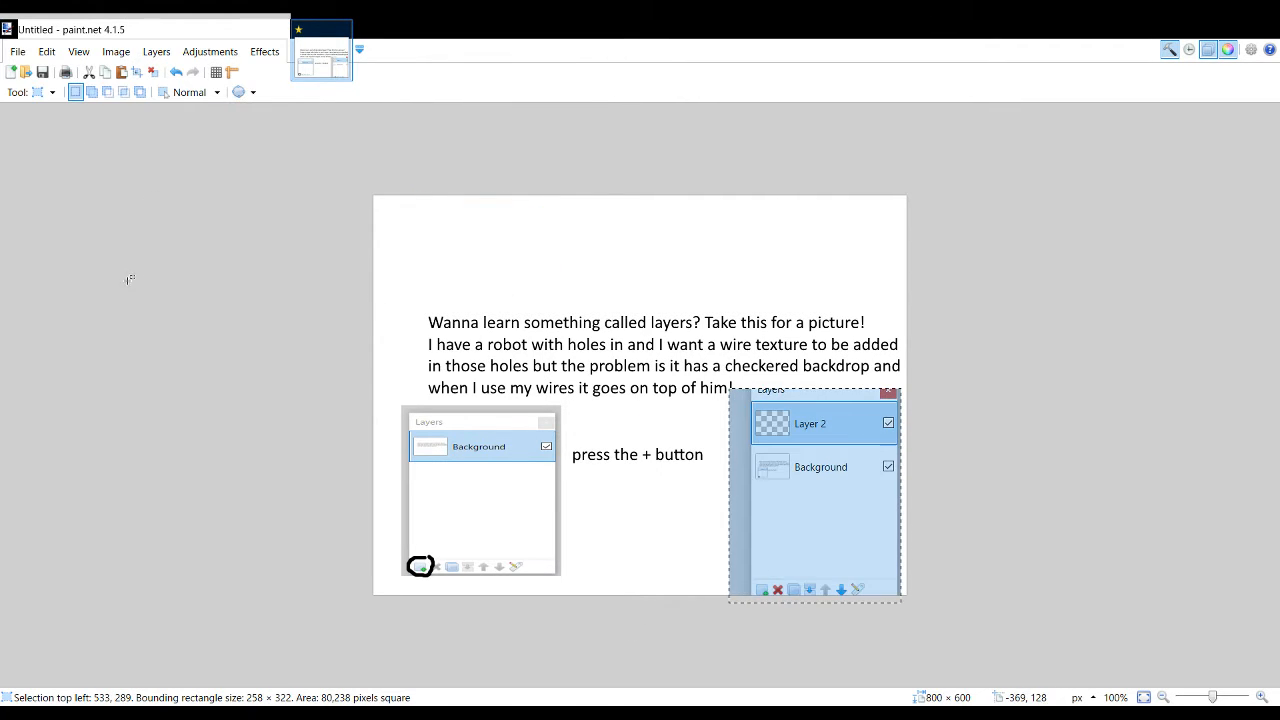
pyautogui.click(126, 280)
# Step: Start a note below "press the + button" reading "now we have a new layer! You want to insert the broken robot on the"
pyautogui.press('t')
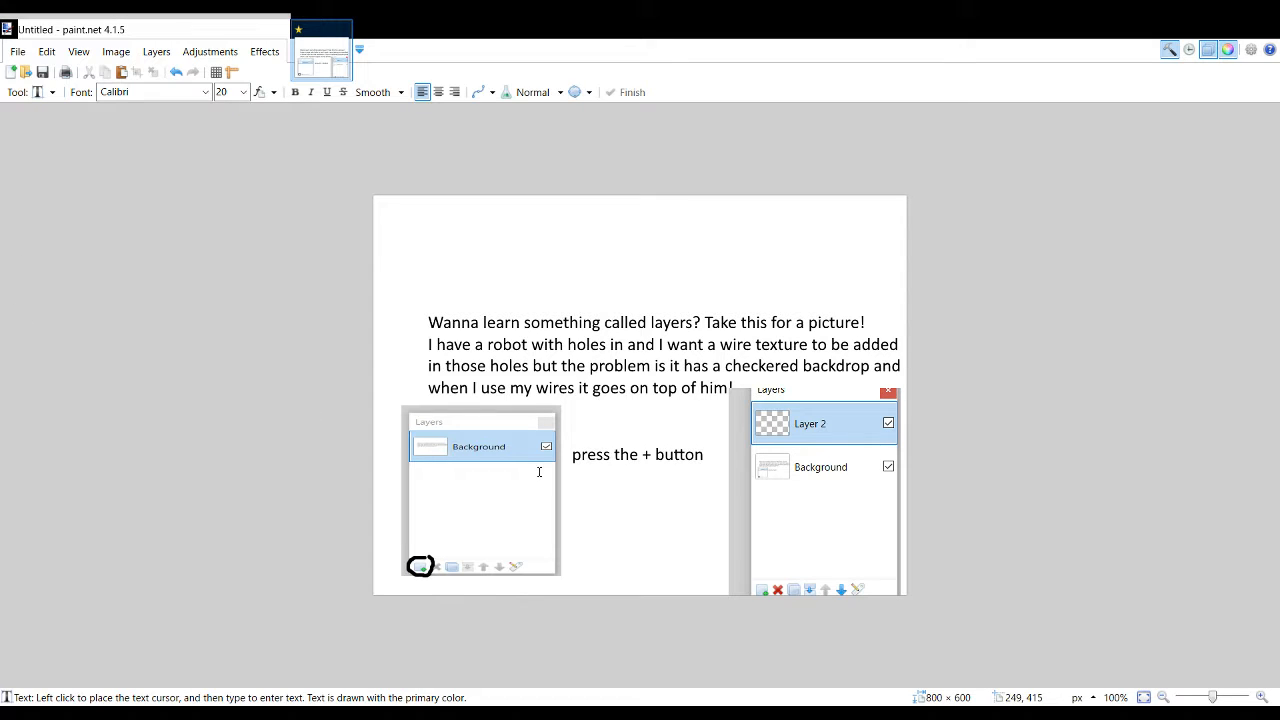
pyautogui.click(580, 515)
pyautogui.write('n')
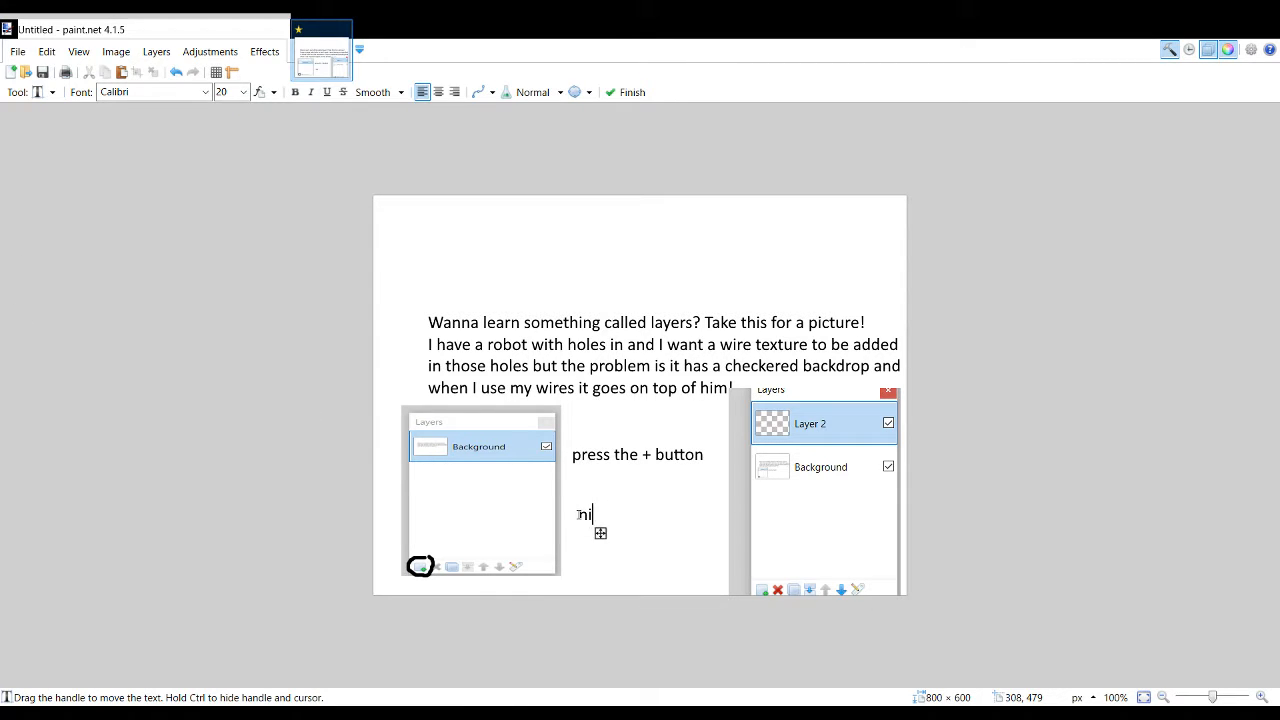
pyautogui.write('ow we have a new')
pyautogui.write('late')
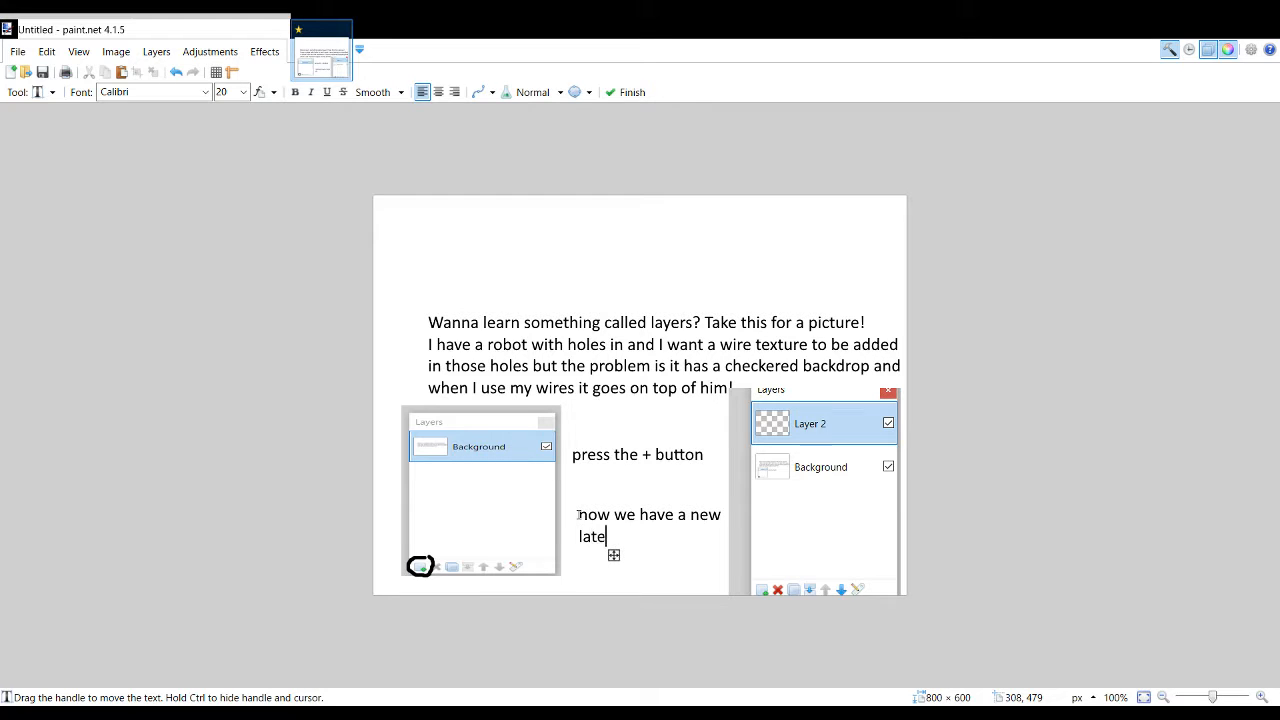
pyautogui.press('BackSpace')
pyautogui.press('BackSpace')
pyautogui.write('yer! You want to ins')
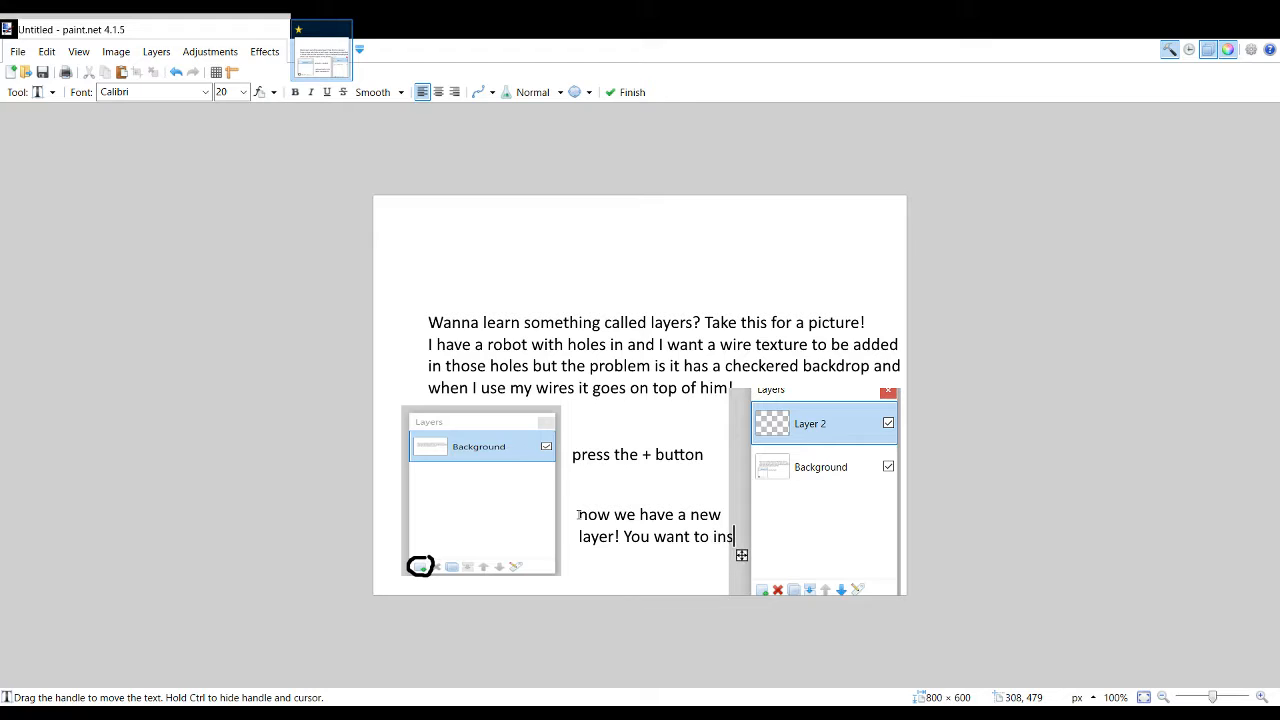
pyautogui.write('ert the pic')
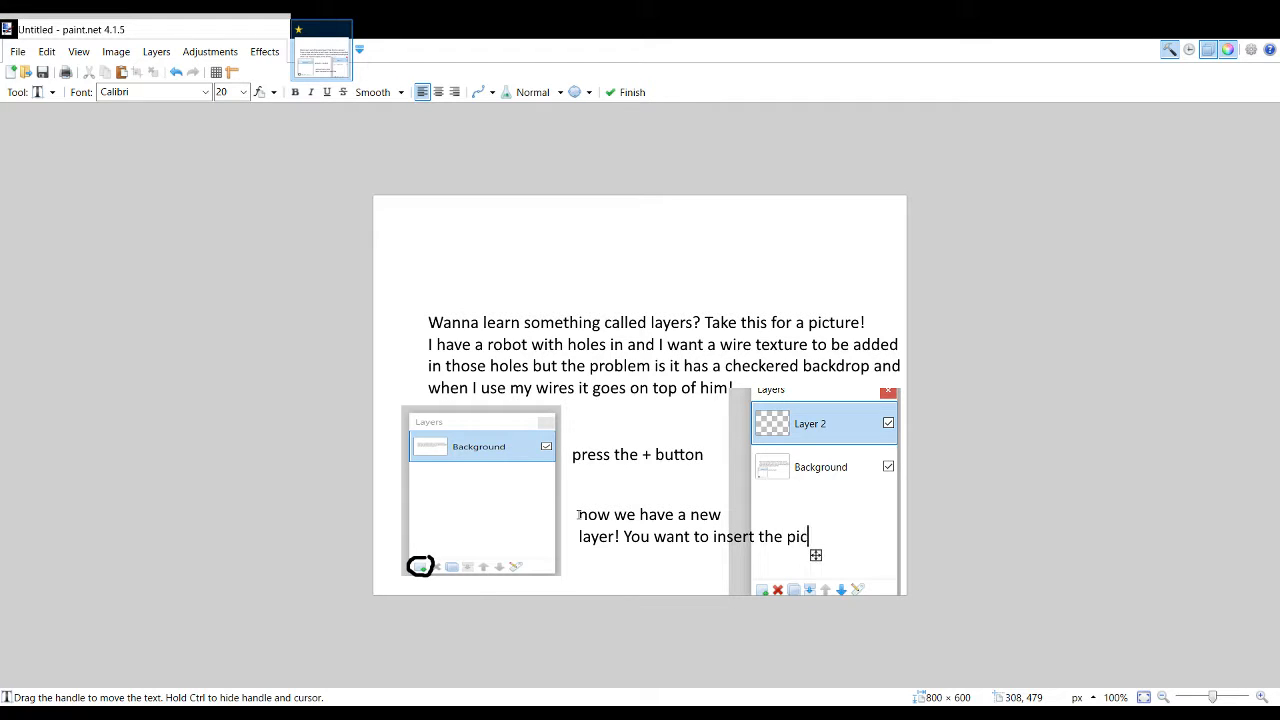
pyautogui.write('u')
pyautogui.press('BackSpace')
pyautogui.press('BackSpace')
pyautogui.press('BackSpace')
pyautogui.write('broken ri')
pyautogui.press('BackSpace')
pyautogui.write('obot on the check')
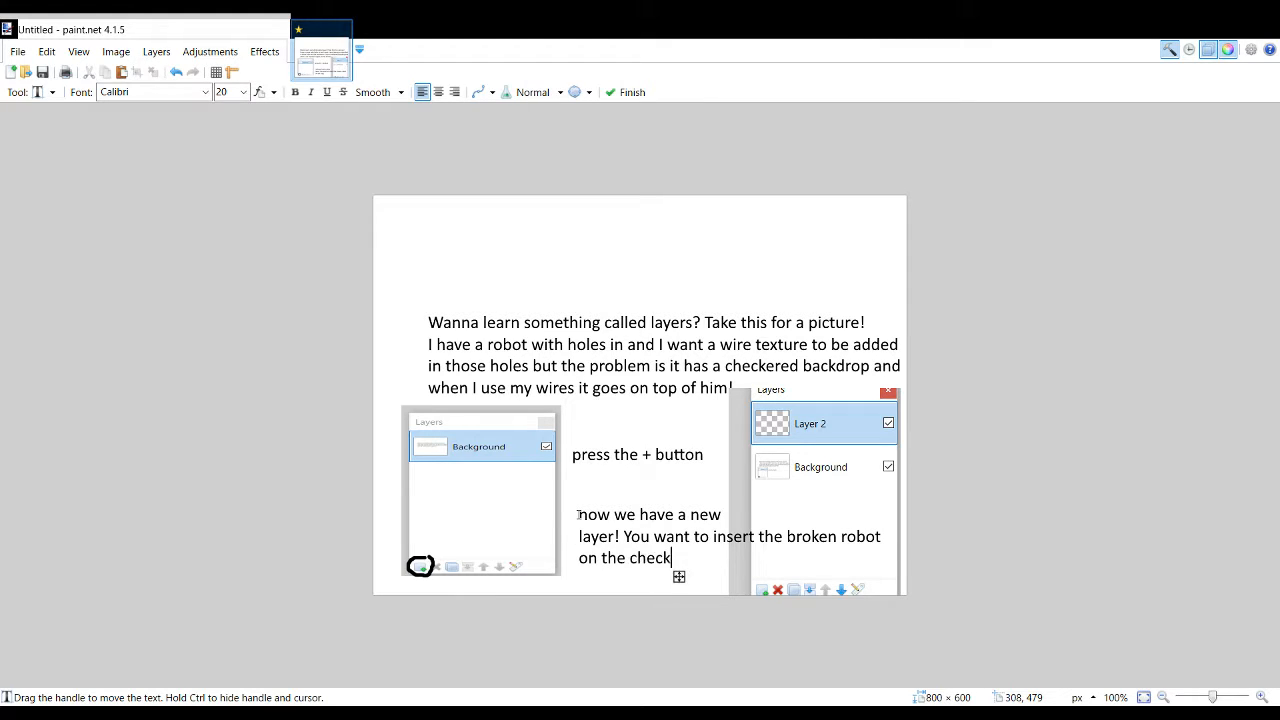
# Step: Continue the note with "checkered layer so the checkers go and on the background/bottom layer" and move it up directly below "press the + button"
pyautogui.write('ered layer so ')
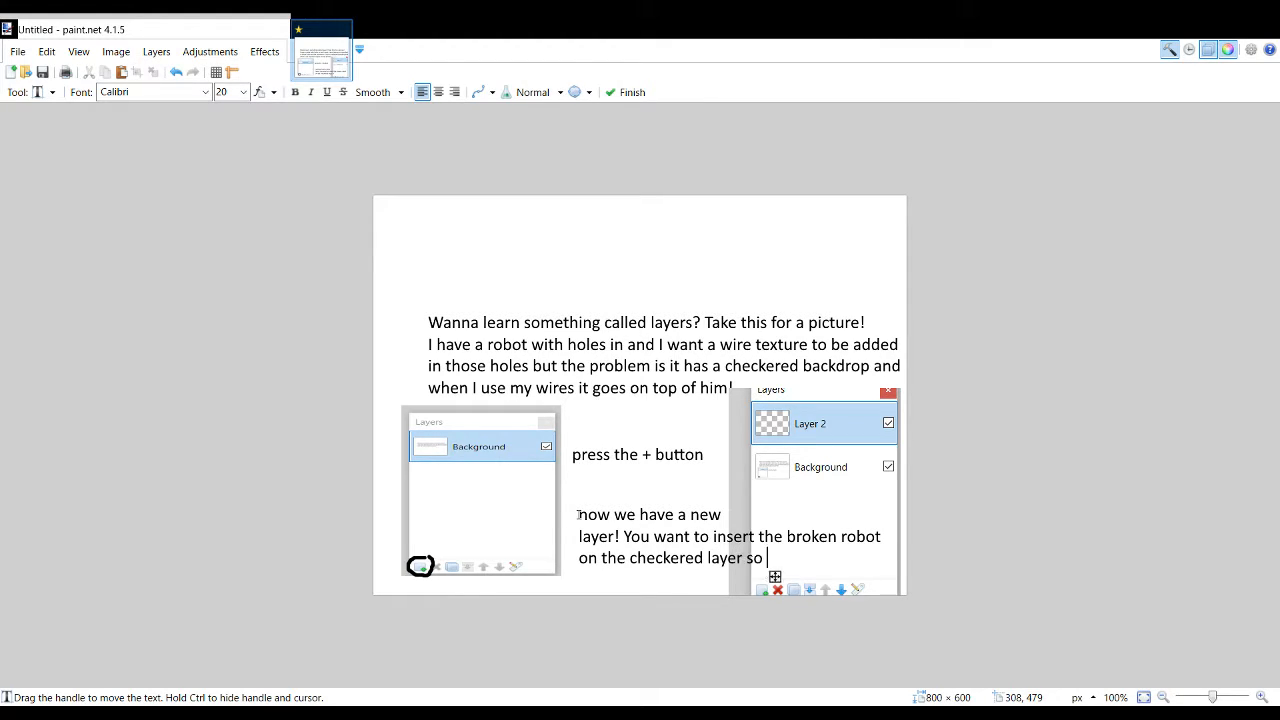
pyautogui.write('thw checke')
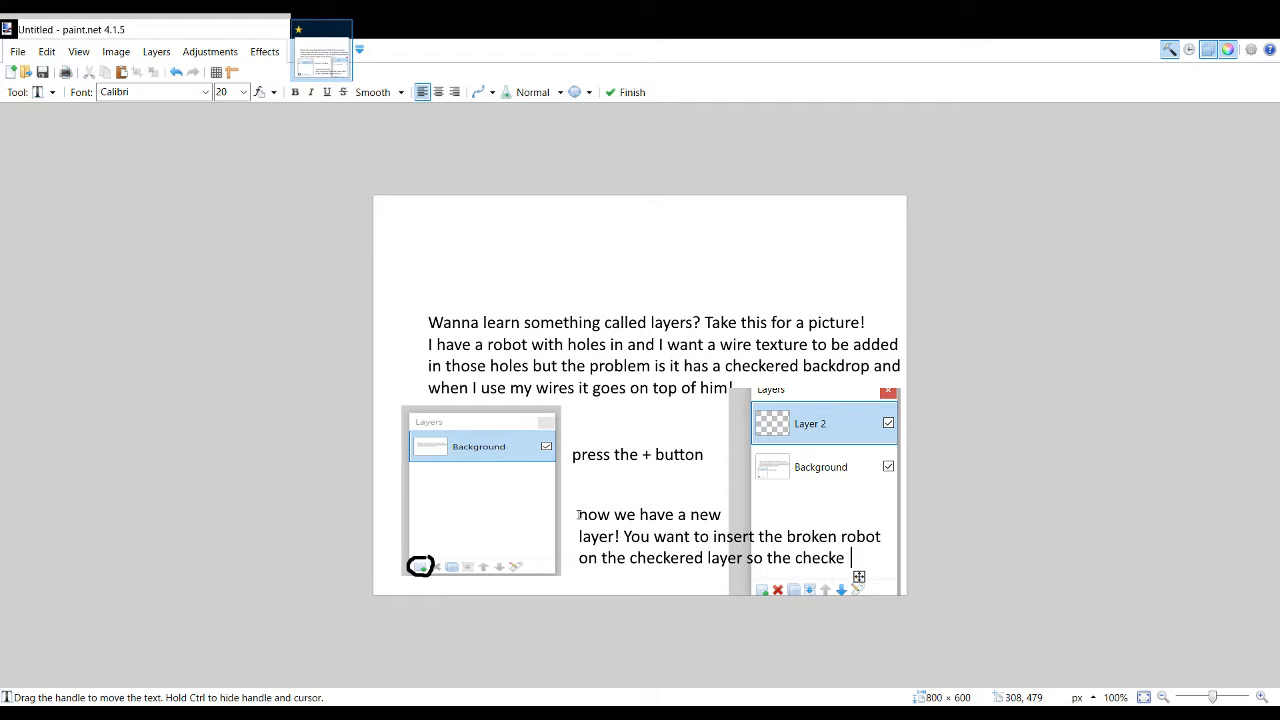
pyautogui.write('rs go and on the bac')
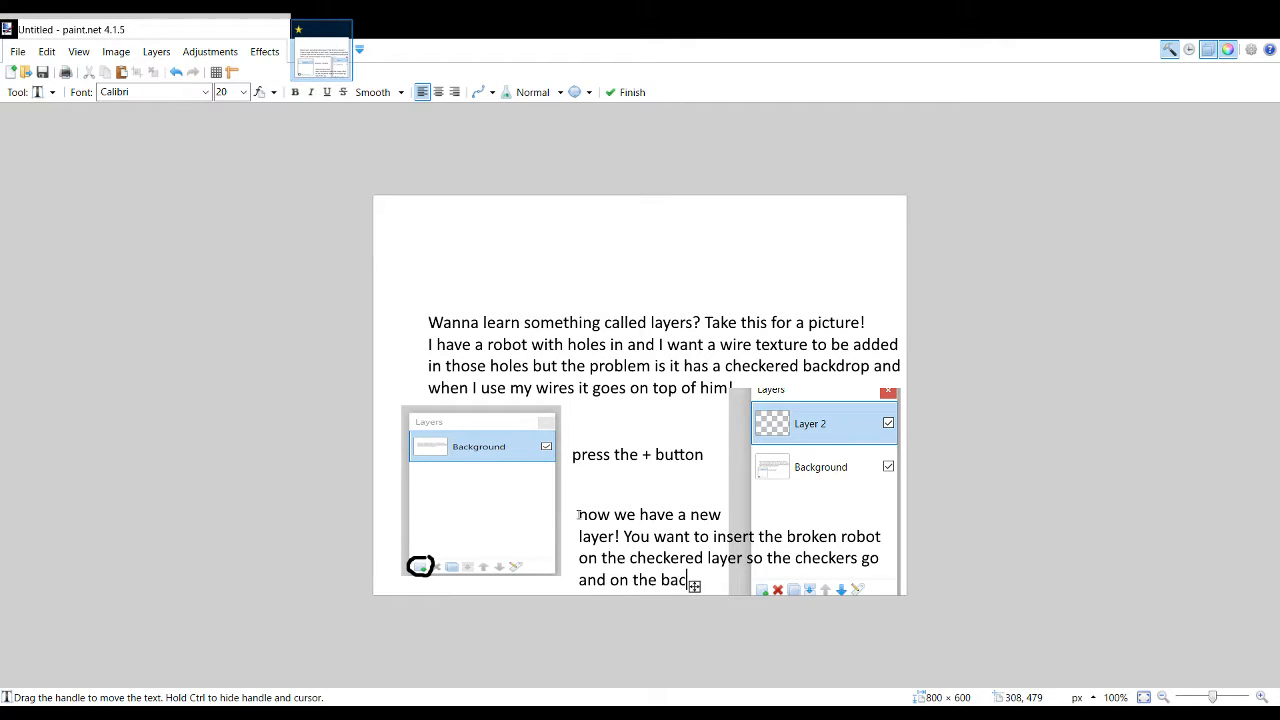
pyautogui.write('kground/bottom layer')
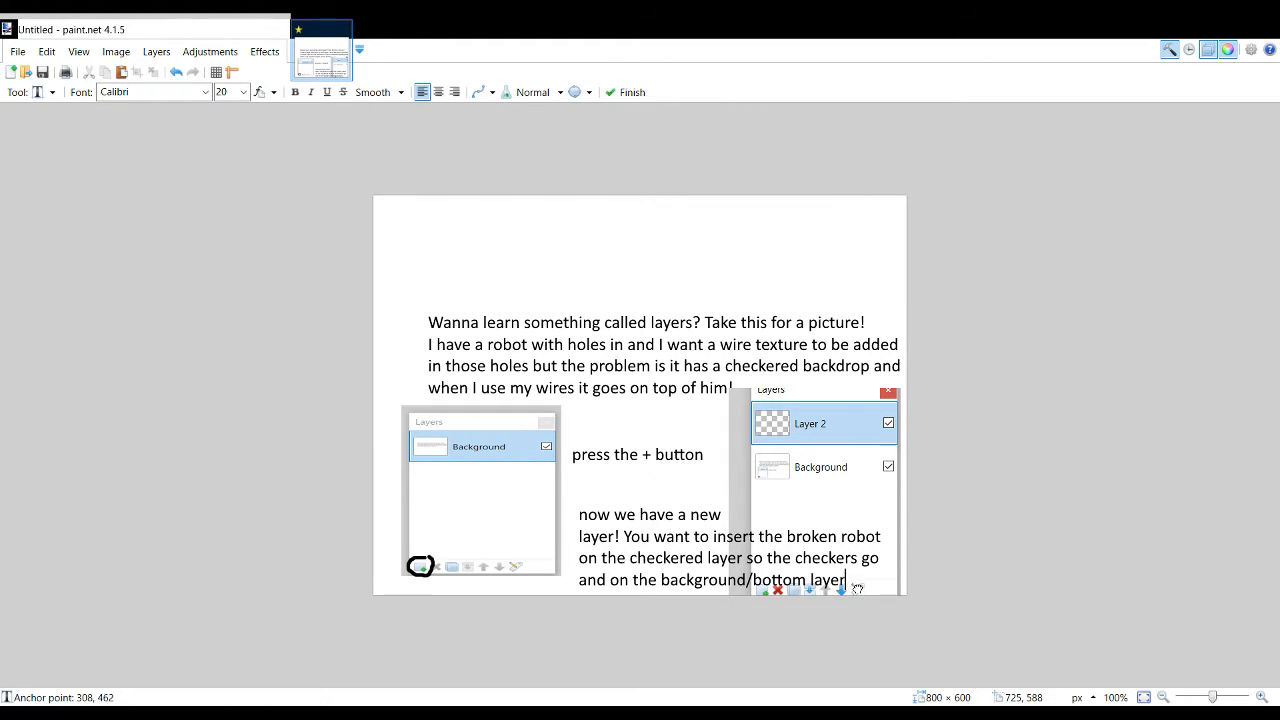
pyautogui.moveTo(852, 586); pyautogui.dragTo(849, 540)
# Step: Add the lines "choose your wire texture and boom!" and "take an example" to the end of the note
pyautogui.press('Return')
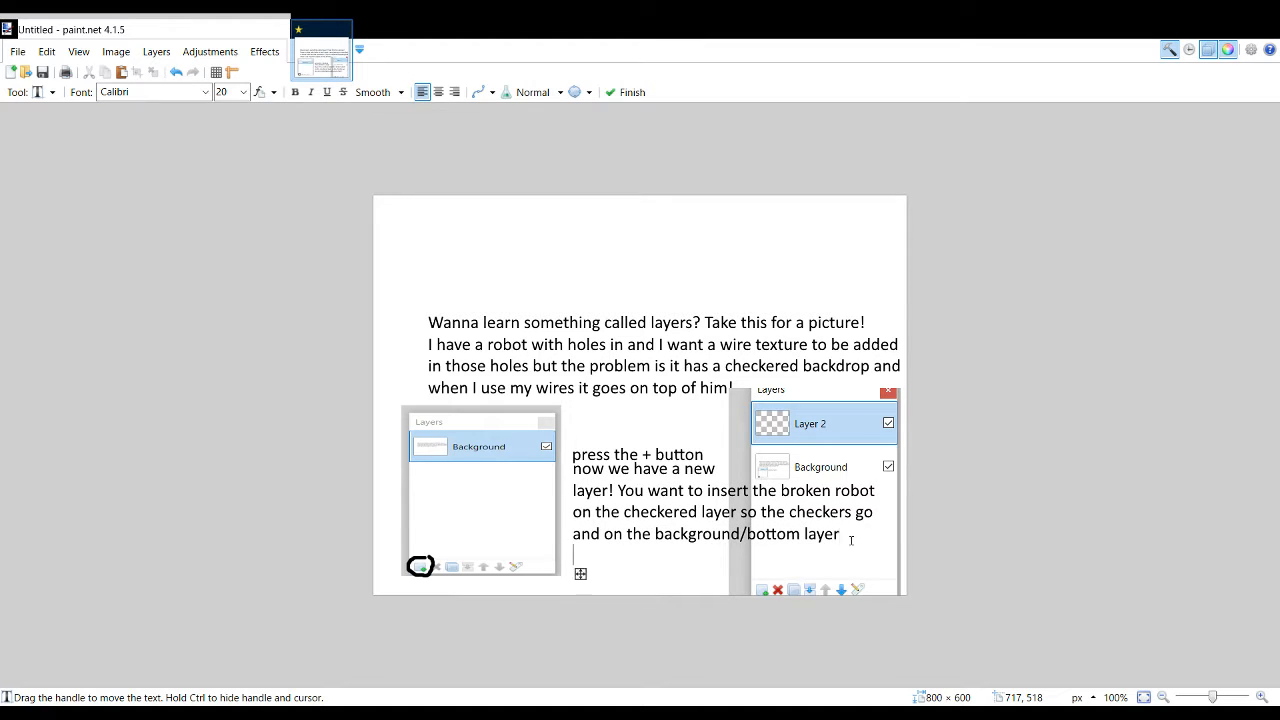
pyautogui.write('choose your wire textutre')
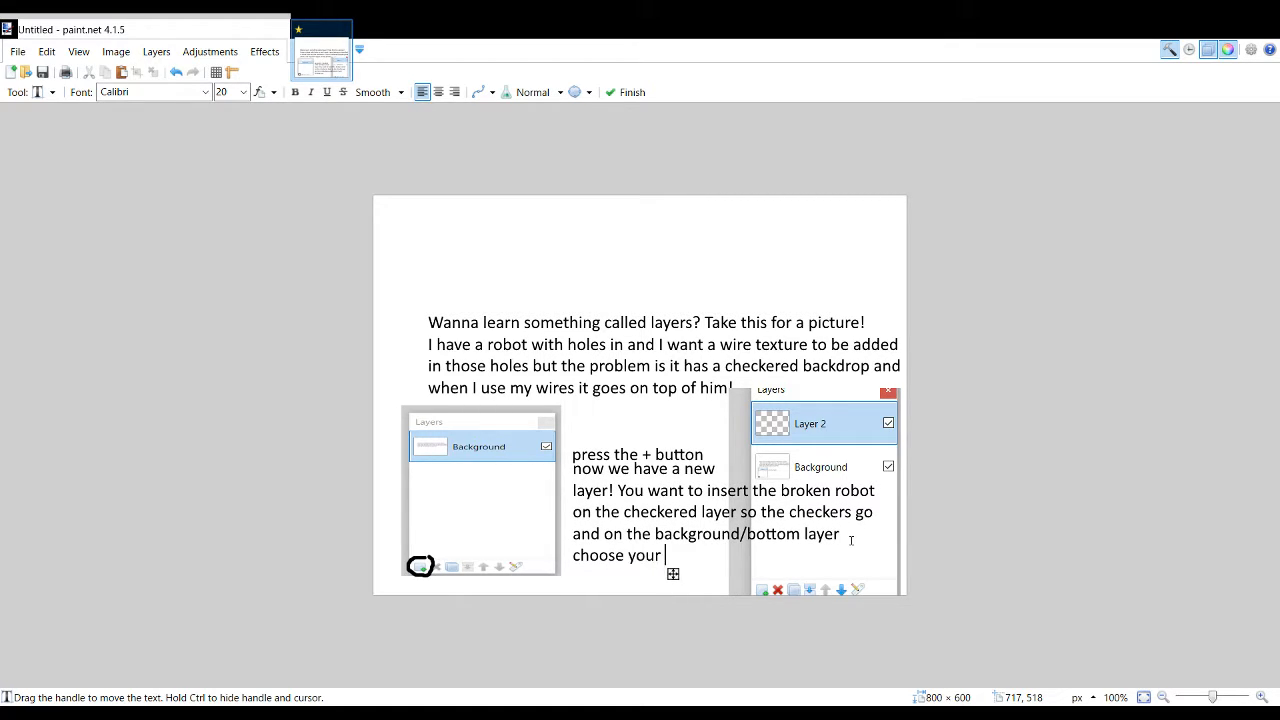
pyautogui.press('BackSpace')
pyautogui.press('BackSpace')
pyautogui.press('BackSpace')
pyautogui.write('re and boom!')
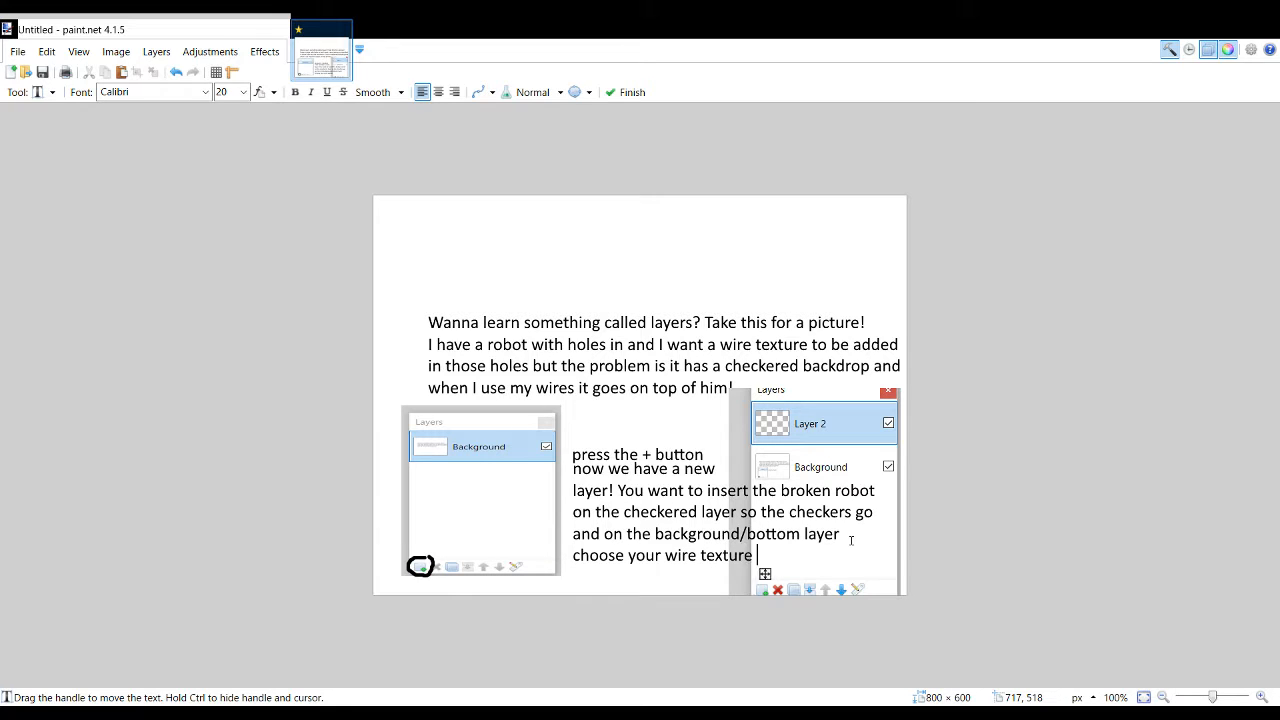
pyautogui.press('Return')
pyautogui.write('tak')
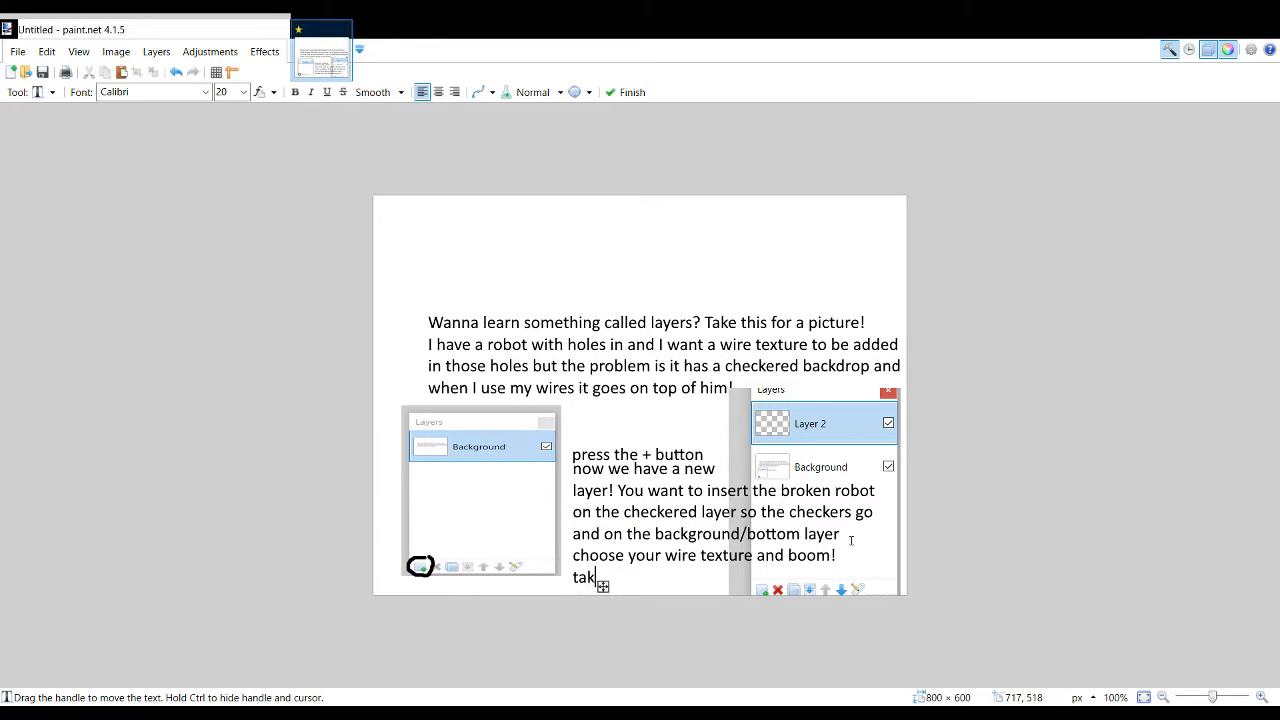
pyautogui.write('e an example')
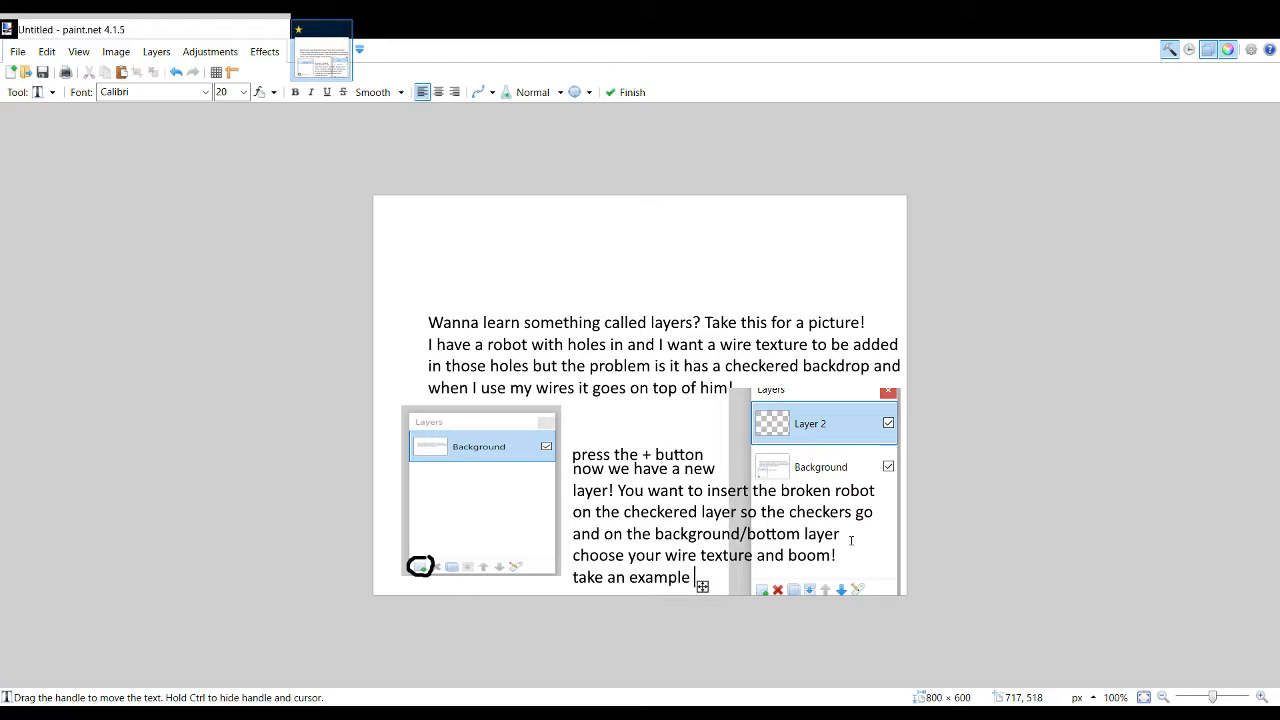
# Step: Remove the upper layer with the note and second screenshot, and paint the remaining text and screenshot white with the 100-wide Paintbrush
pyautogui.click(1159, 681)
pyautogui.press('b')
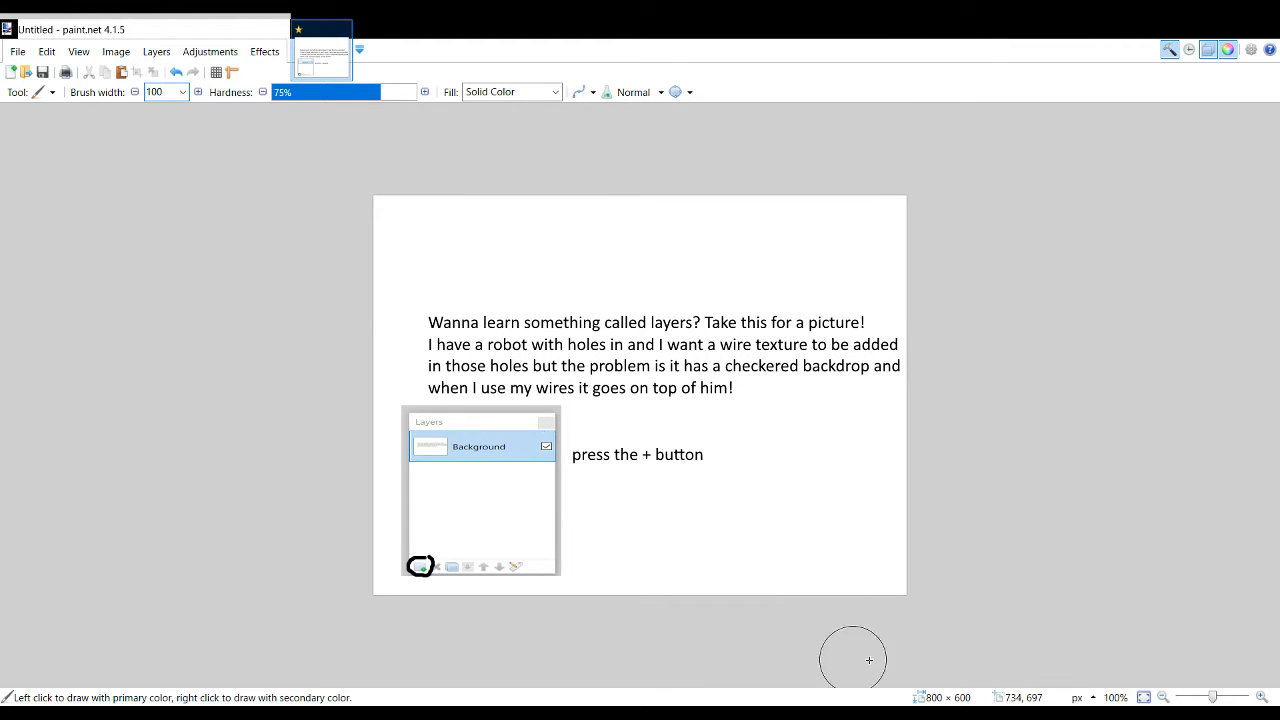
pyautogui.moveTo(440, 326)
pyautogui.mouseDown()
pyautogui.moveTo(844, 145)
pyautogui.moveTo(1108, 260)
pyautogui.moveTo(983, 396)
pyautogui.moveTo(830, 349)
pyautogui.moveTo(669, 363)
pyautogui.moveTo(443, 416)
pyautogui.moveTo(570, 427)
pyautogui.moveTo(489, 446)
pyautogui.mouseUp()
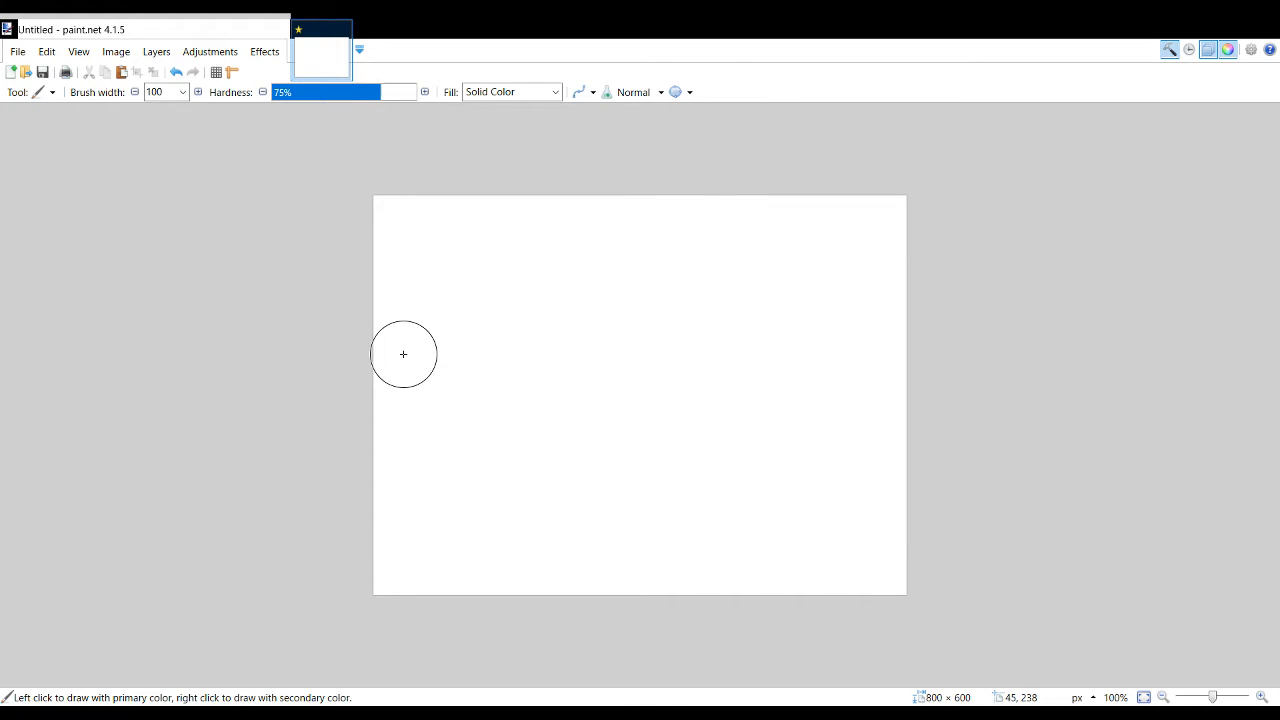
# Step: Add a new layer, paste the pink donut picture on it, place it near the canvas's center, and deselect
pyautogui.hotkey('ctrl', 'v')
pyautogui.hotkey('ctrl', 'z')
pyautogui.click(1134, 678)
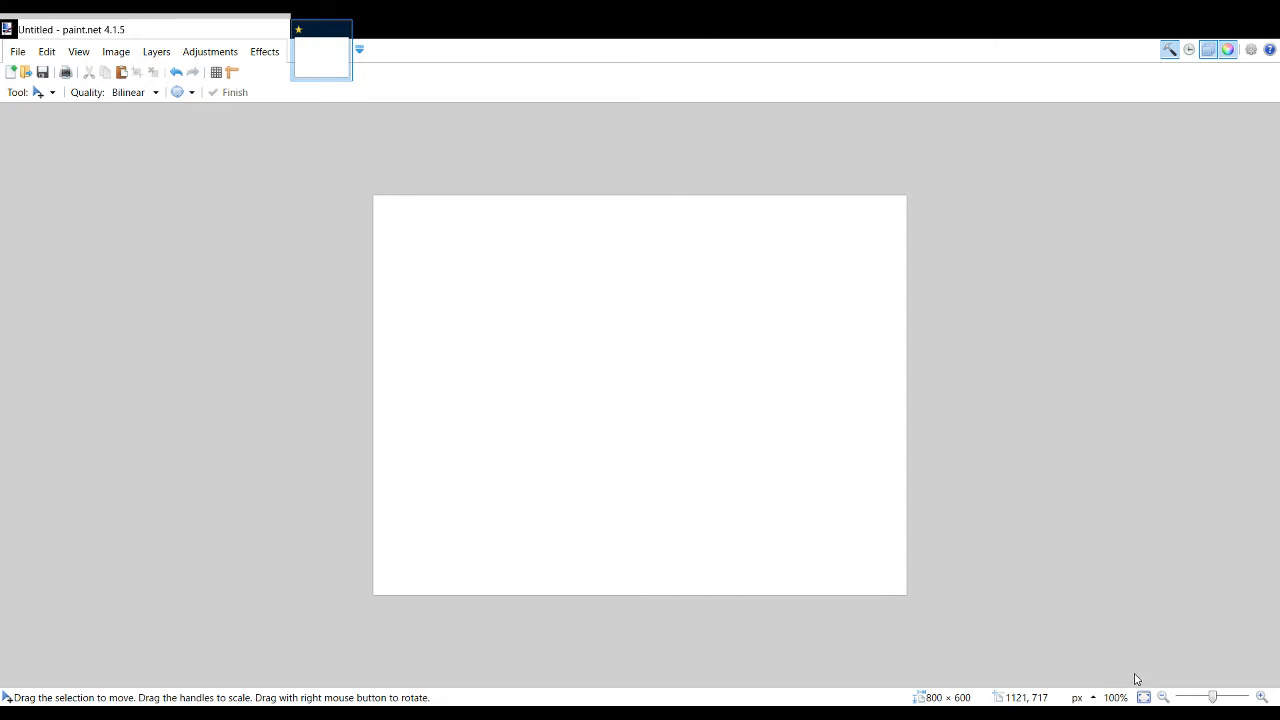
pyautogui.hotkey('ctrl', 'v')
pyautogui.moveTo(610, 435); pyautogui.dragTo(725, 486)
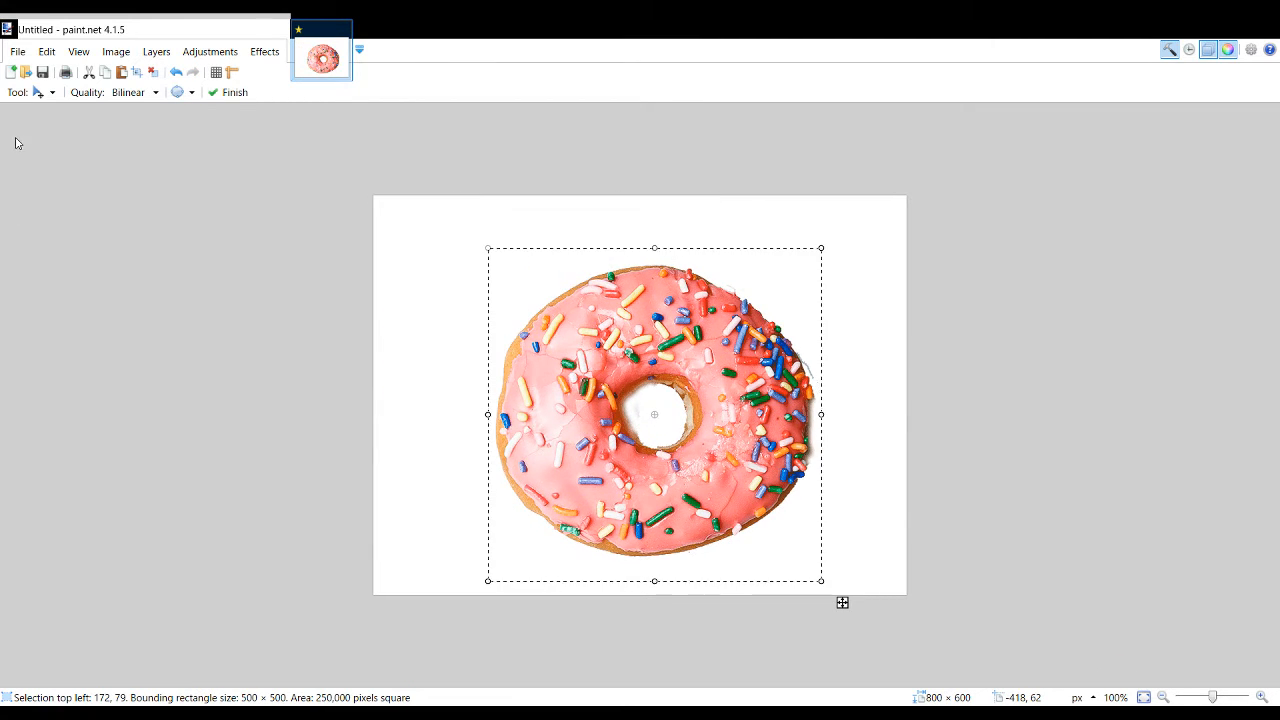
pyautogui.press('s')
# Step: Add the text "Now lets add a wheel in the middle!" starting at the upper-left of the donut
pyautogui.press('t')
pyautogui.click(398, 264)
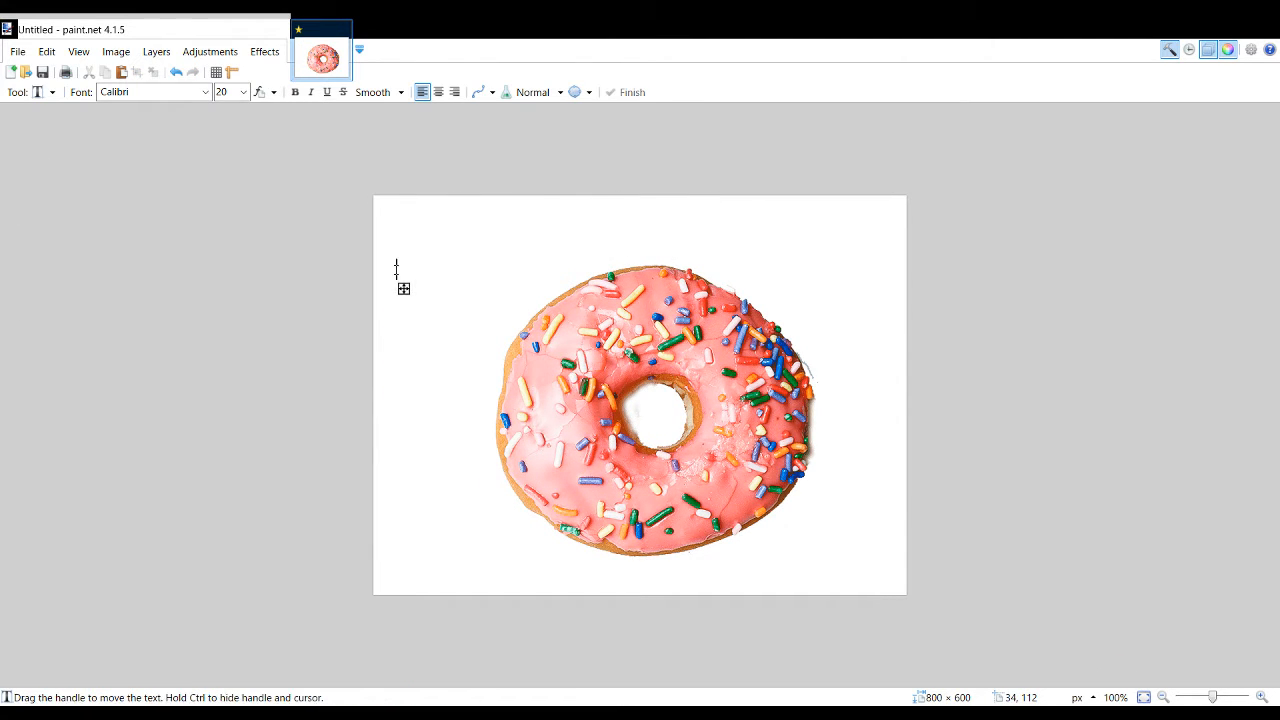
pyautogui.write('No')
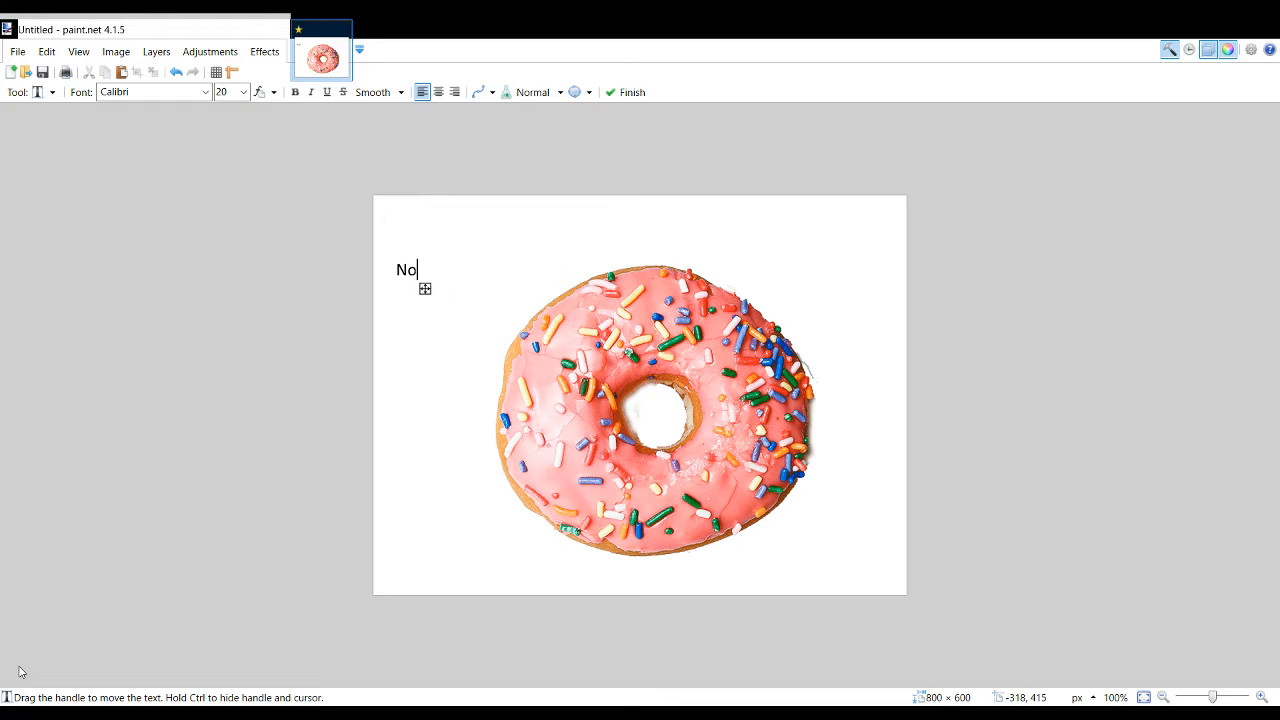
pyautogui.write('w lets add')
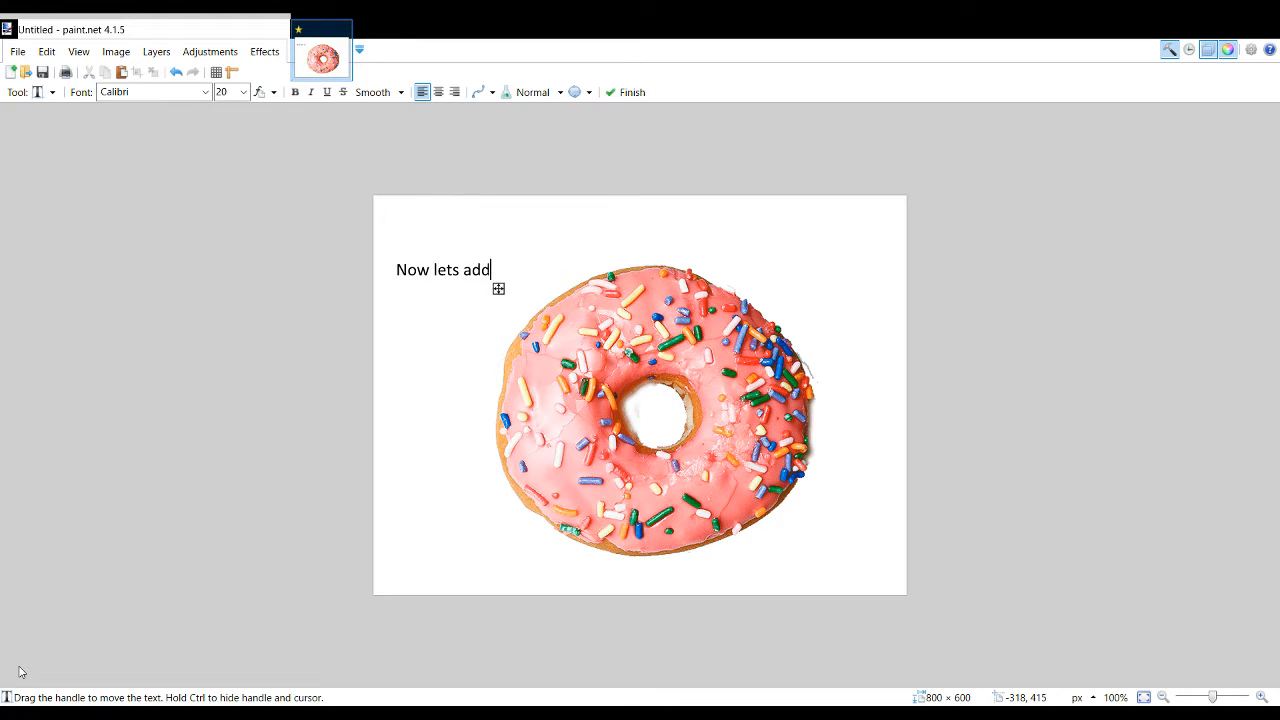
pyautogui.write(' a wheel in the mide')
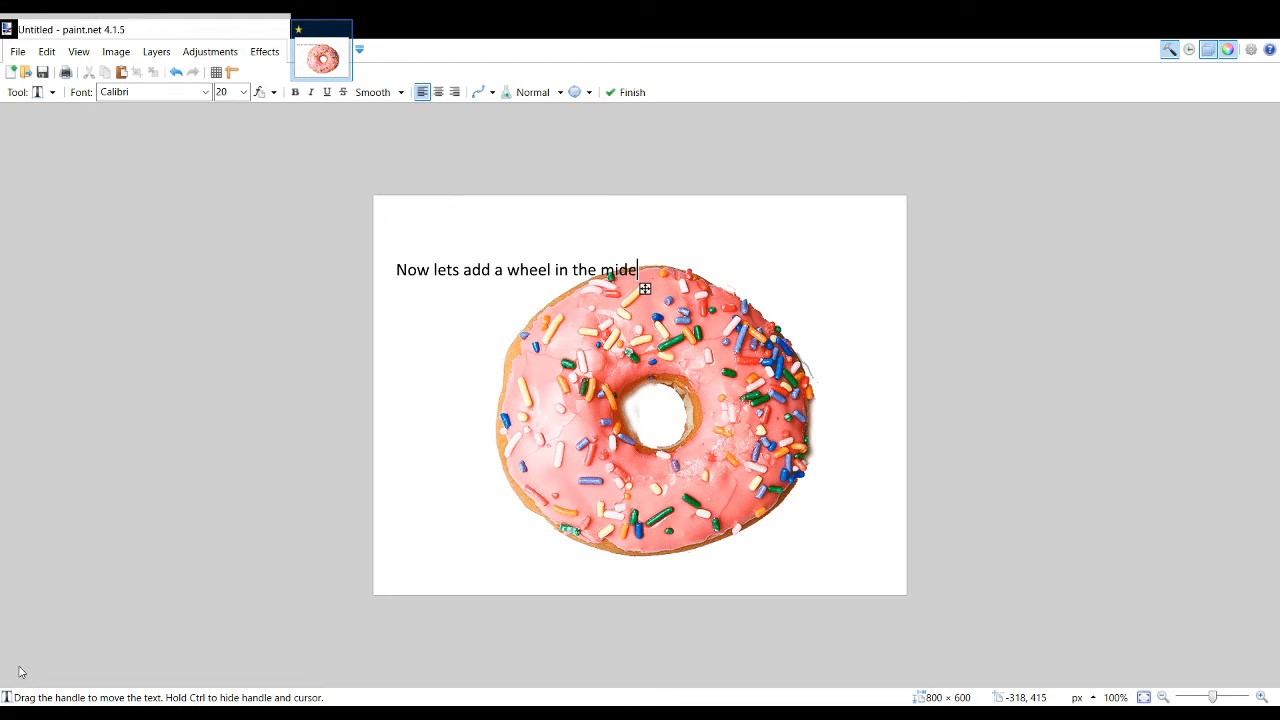
pyautogui.press('BackSpace')
pyautogui.write('dle!')
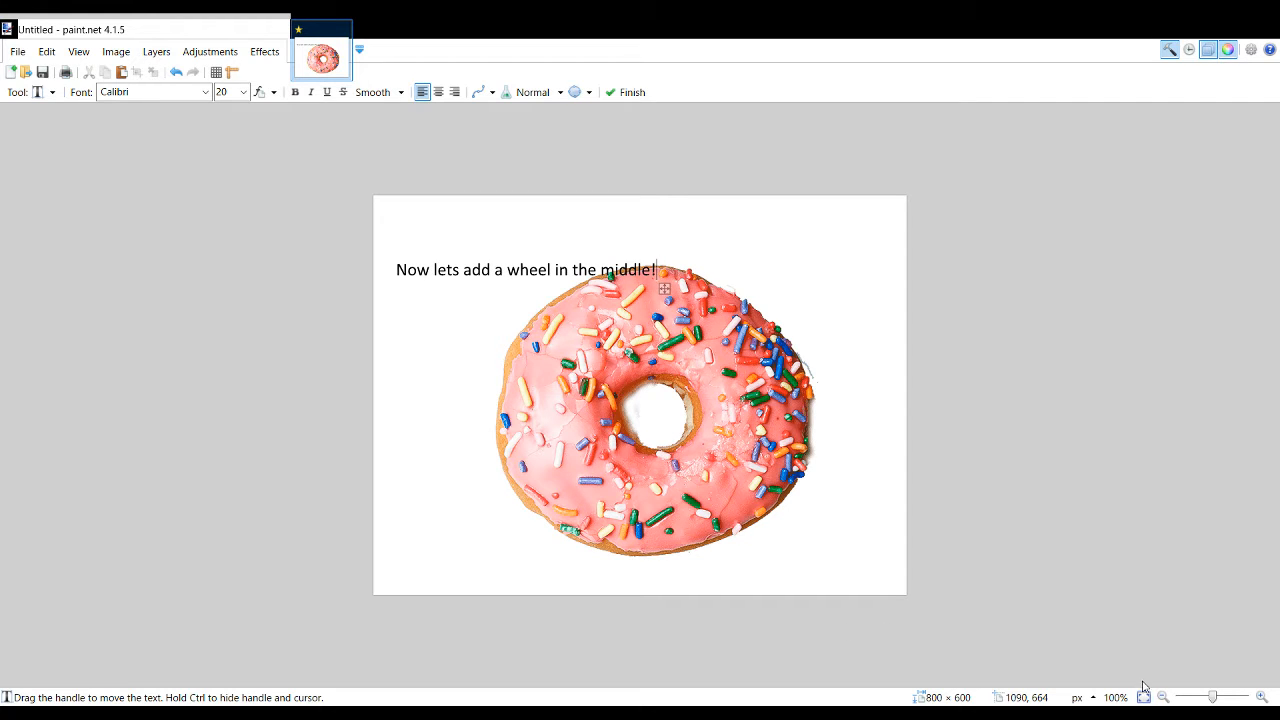
# Step: Try pasting the wheel picture over the donut on the same layer
pyautogui.hotkey('ctrl', 'v')
pyautogui.moveTo(558, 410); pyautogui.dragTo(712, 532)
pyautogui.press('BackSpace')
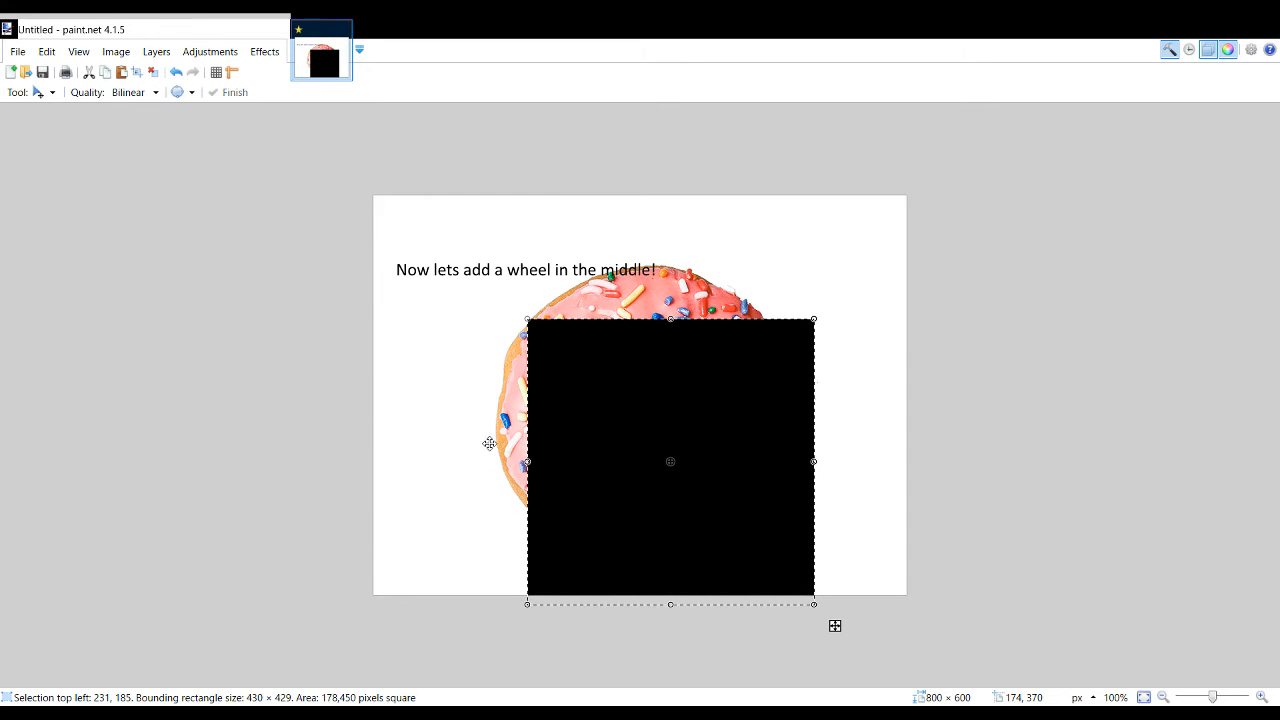
pyautogui.hotkey('ctrl', 'z')
pyautogui.hotkey('ctrl', 'z')
pyautogui.hotkey('ctrl', 'z')
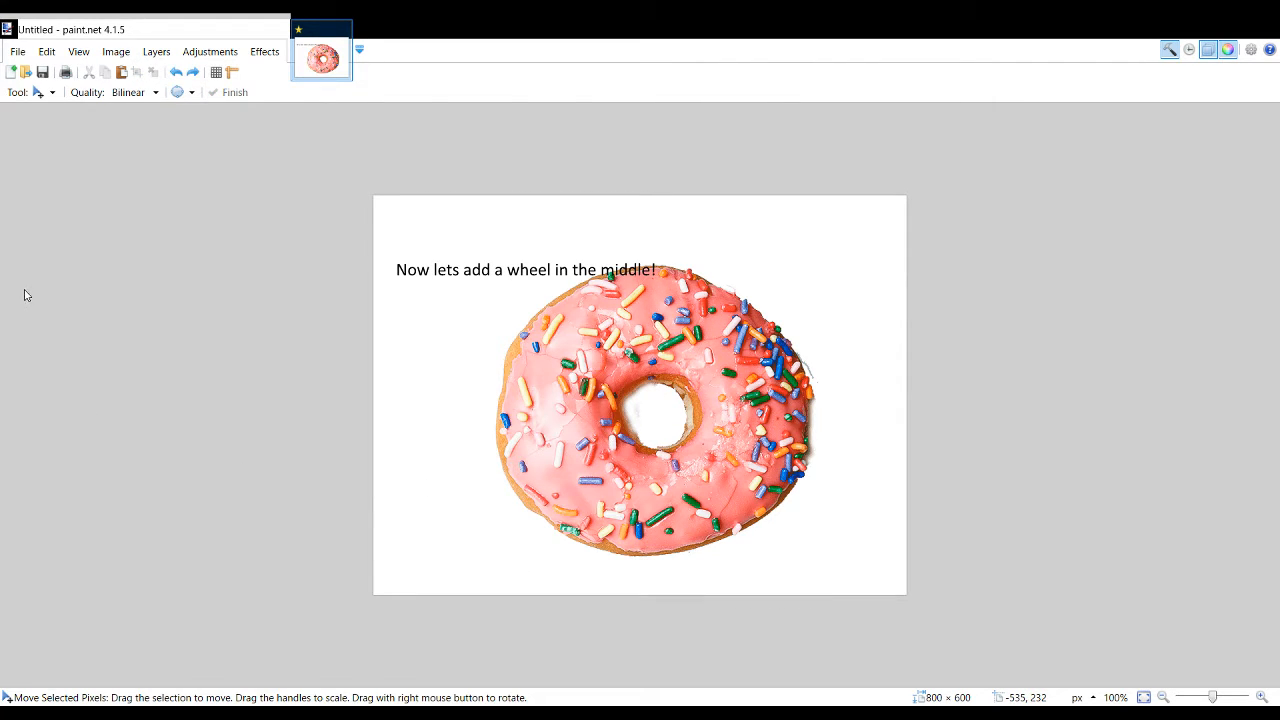
# Step: Add a three-line note below the first text reading "hm... lets do it for the background layer and that should work!"
pyautogui.press('t')
pyautogui.click(390, 333)
pyautogui.write('hm...')
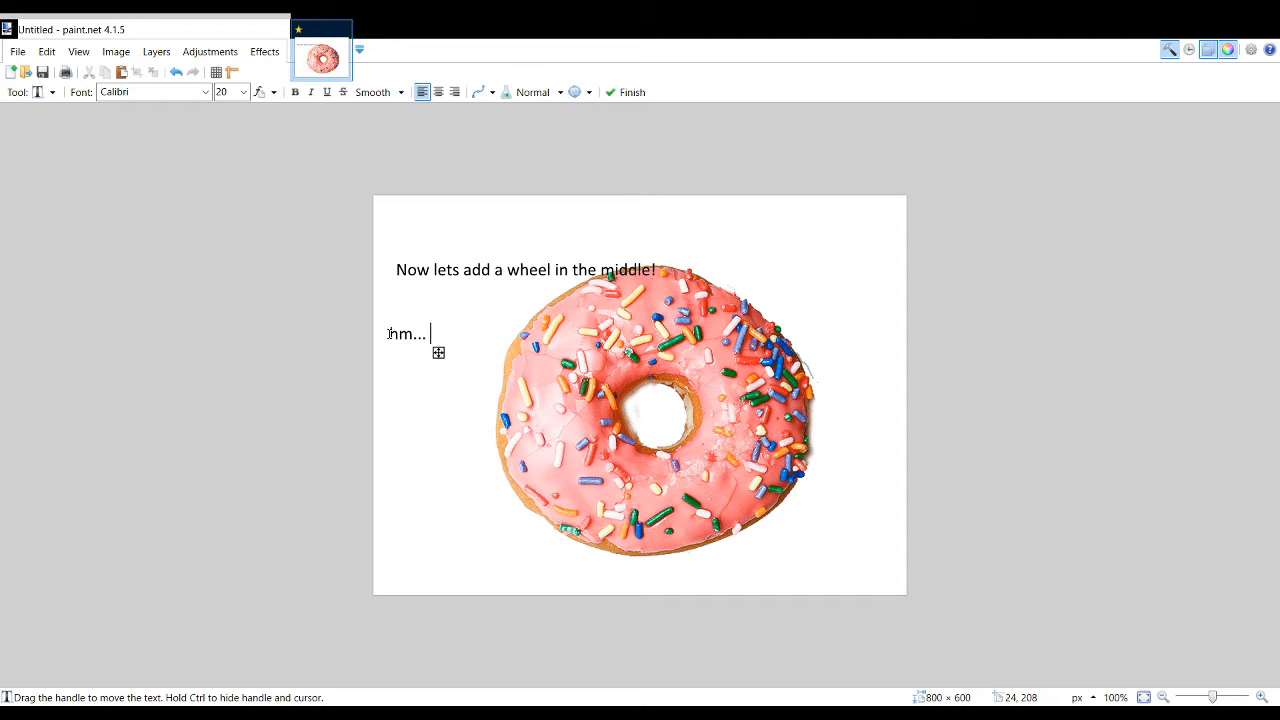
pyautogui.write(' lets do it')
pyautogui.press('Return')
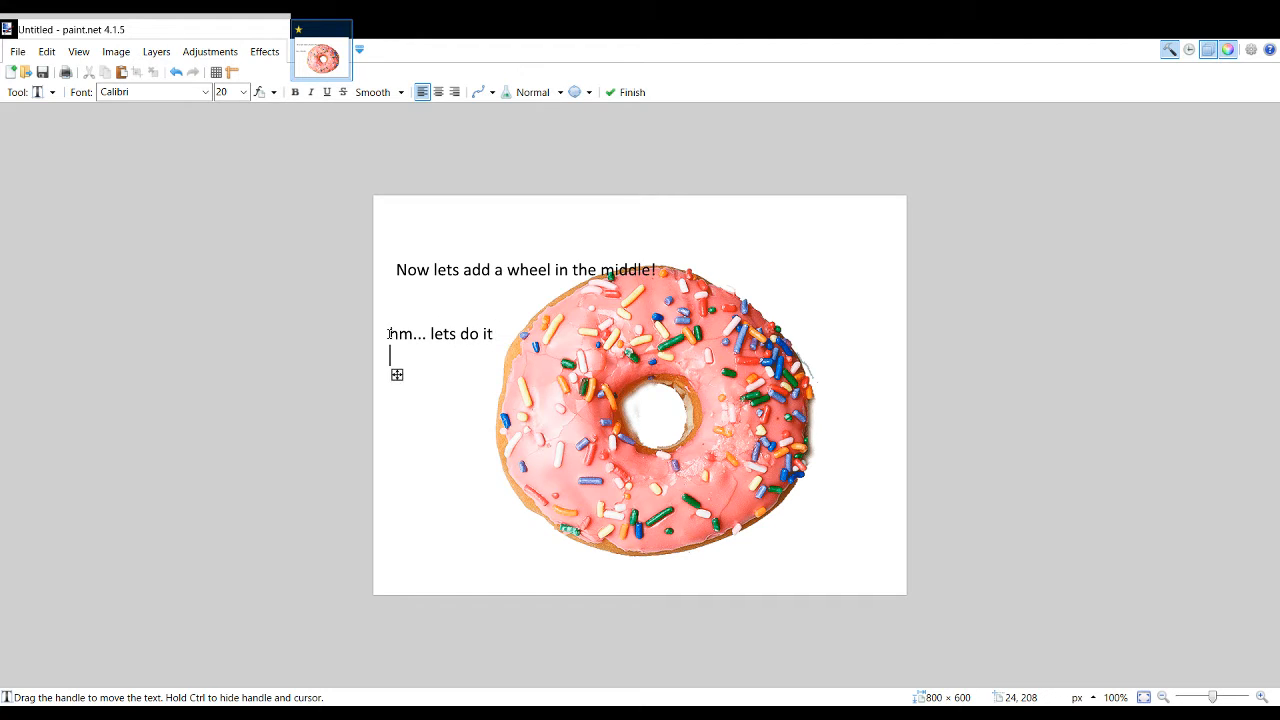
pyautogui.write('for the background')
pyautogui.press('Return')
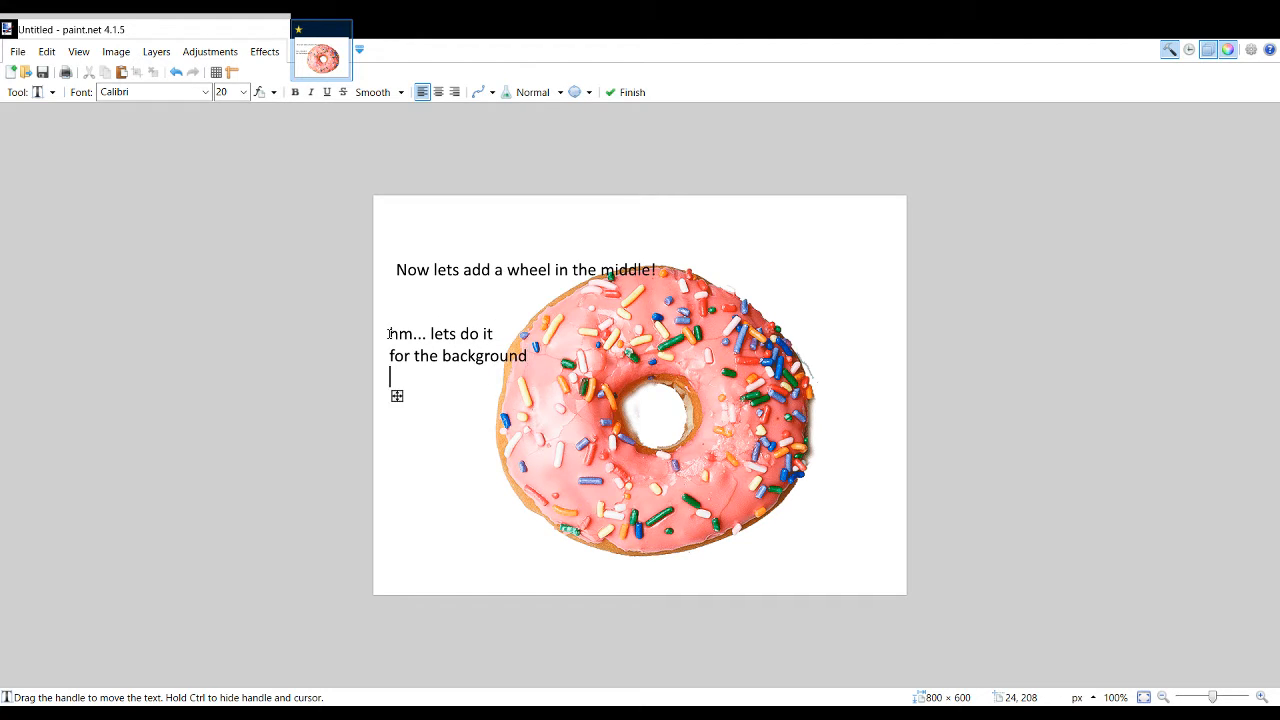
pyautogui.write('layer and that shou')
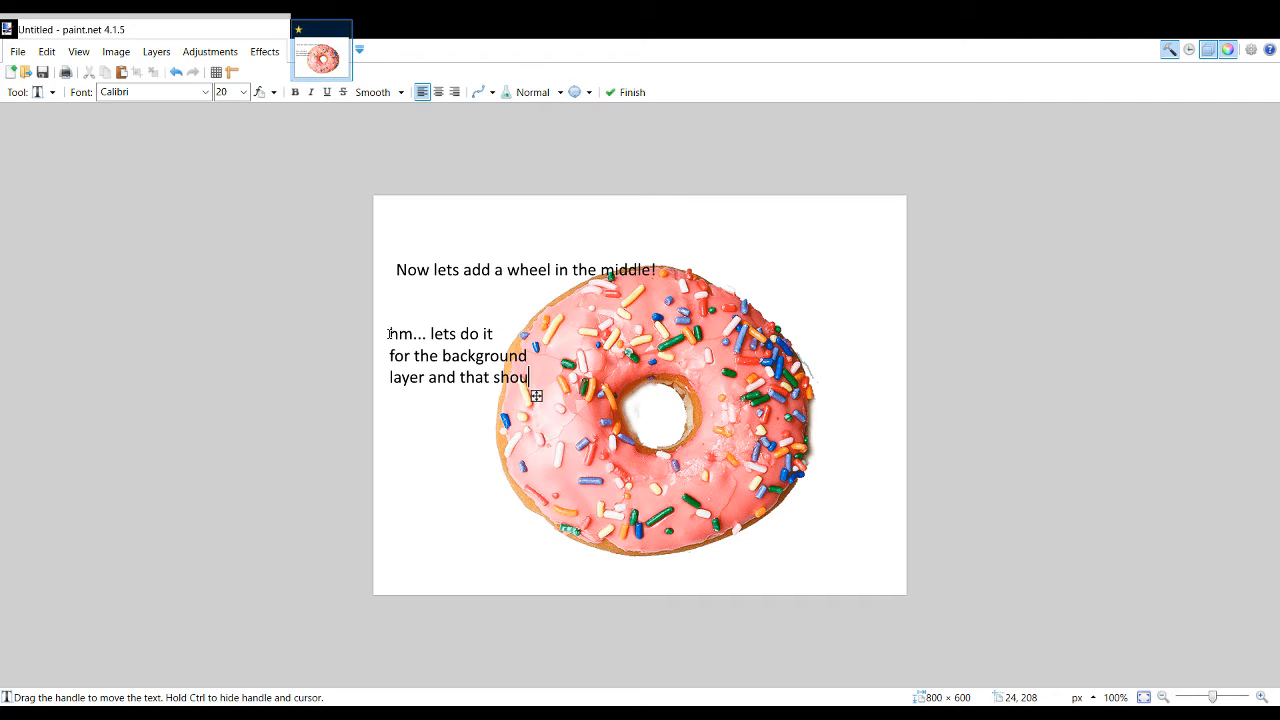
pyautogui.write('ld work!')
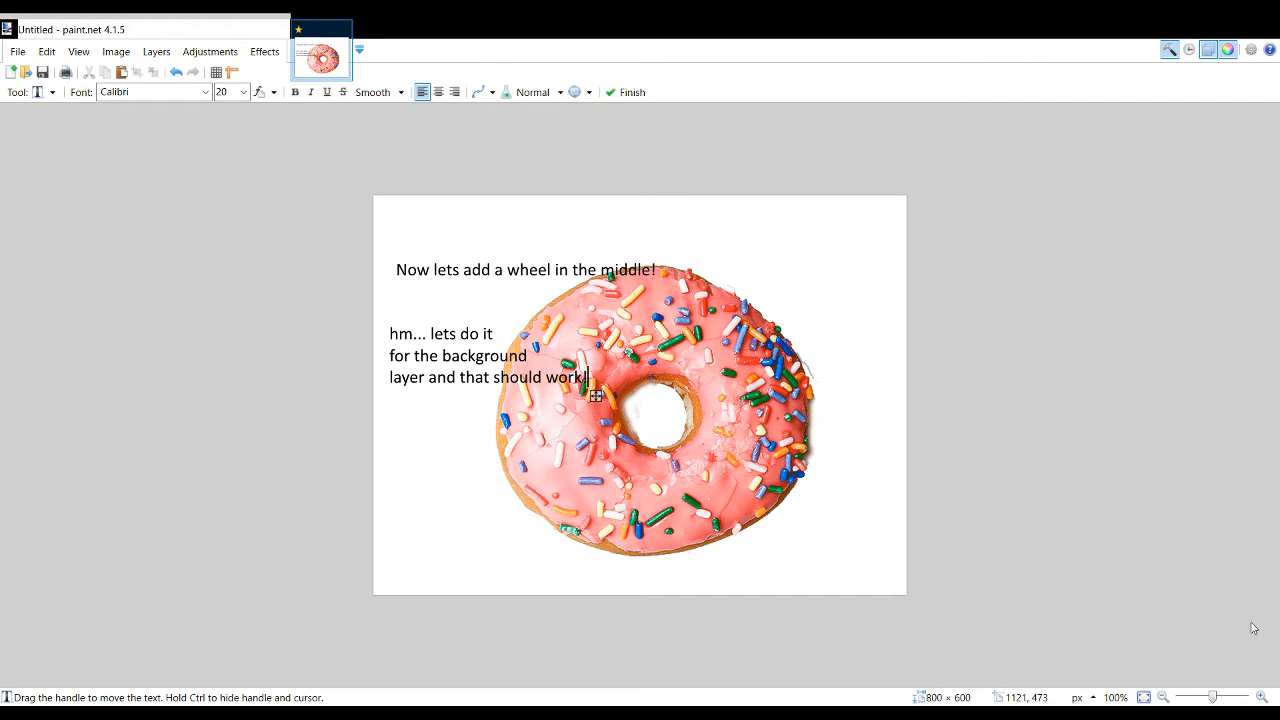
# Step: Paste the wheel picture on the background layer and position it behind the donut so its hub fills the donut's hole
pyautogui.hotkey('ctrl', 'v')
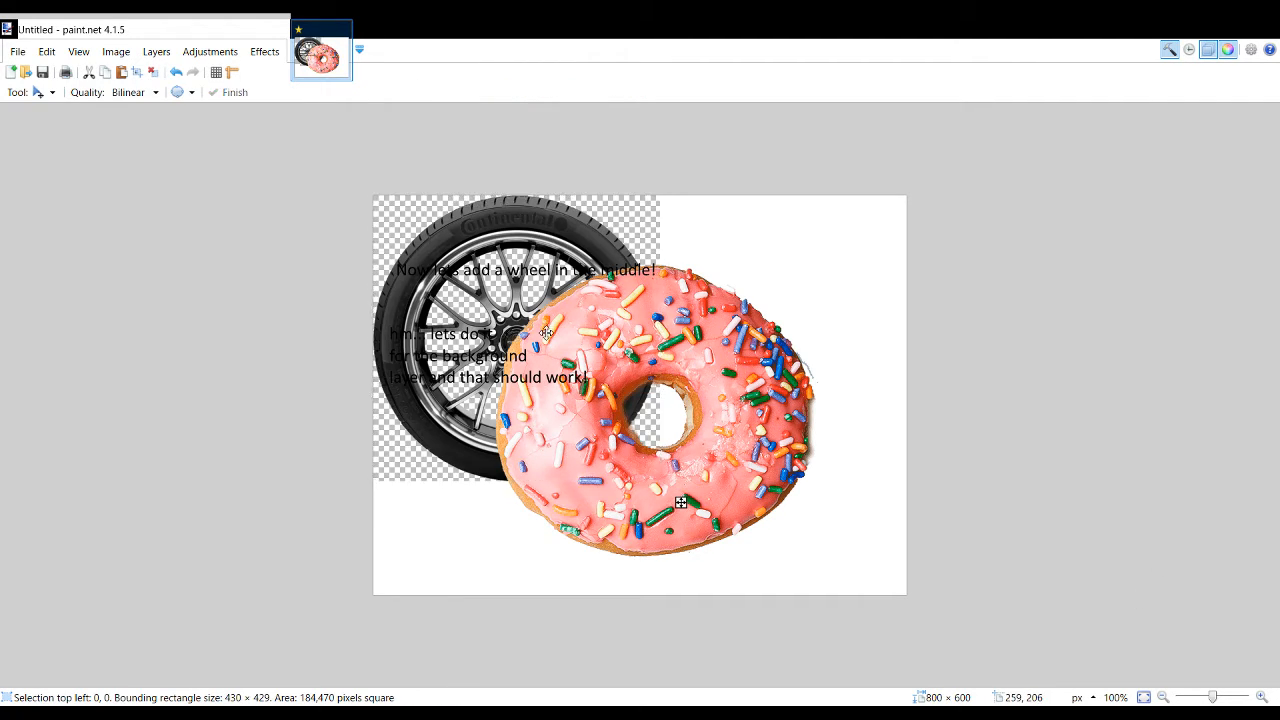
pyautogui.moveTo(545, 332); pyautogui.dragTo(681, 404)
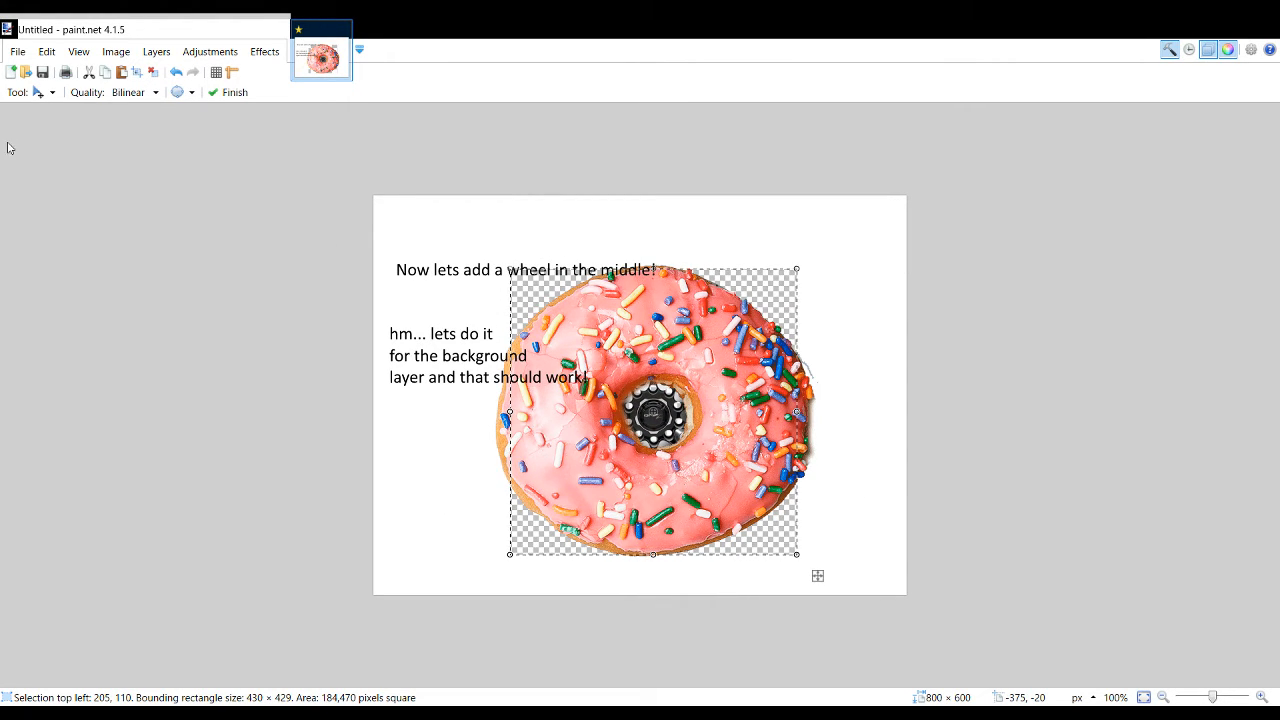
pyautogui.press('s')
# Step: Deselect and paint white over the checkered area around the donut on the background layer with the 100-wide Paintbrush
pyautogui.moveTo(481, 251); pyautogui.dragTo(587, 354)
pyautogui.press('b')
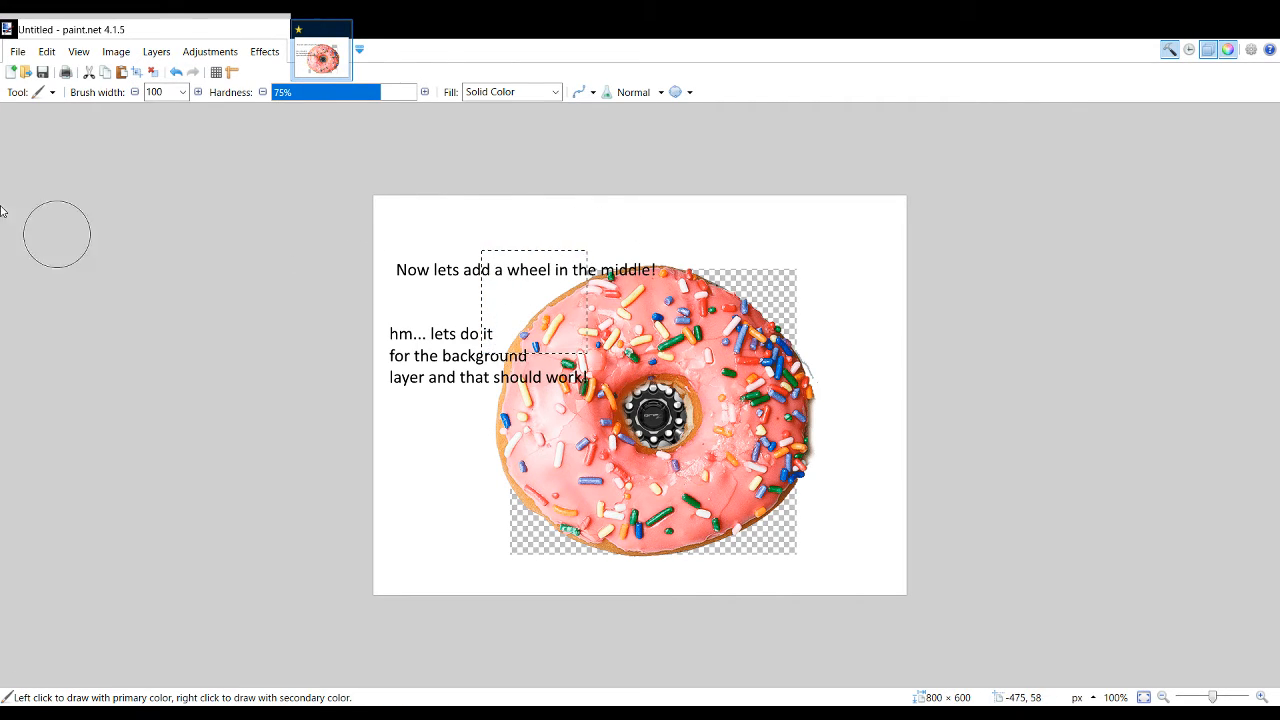
pyautogui.press('s')
pyautogui.click(207, 266)
pyautogui.press('b')
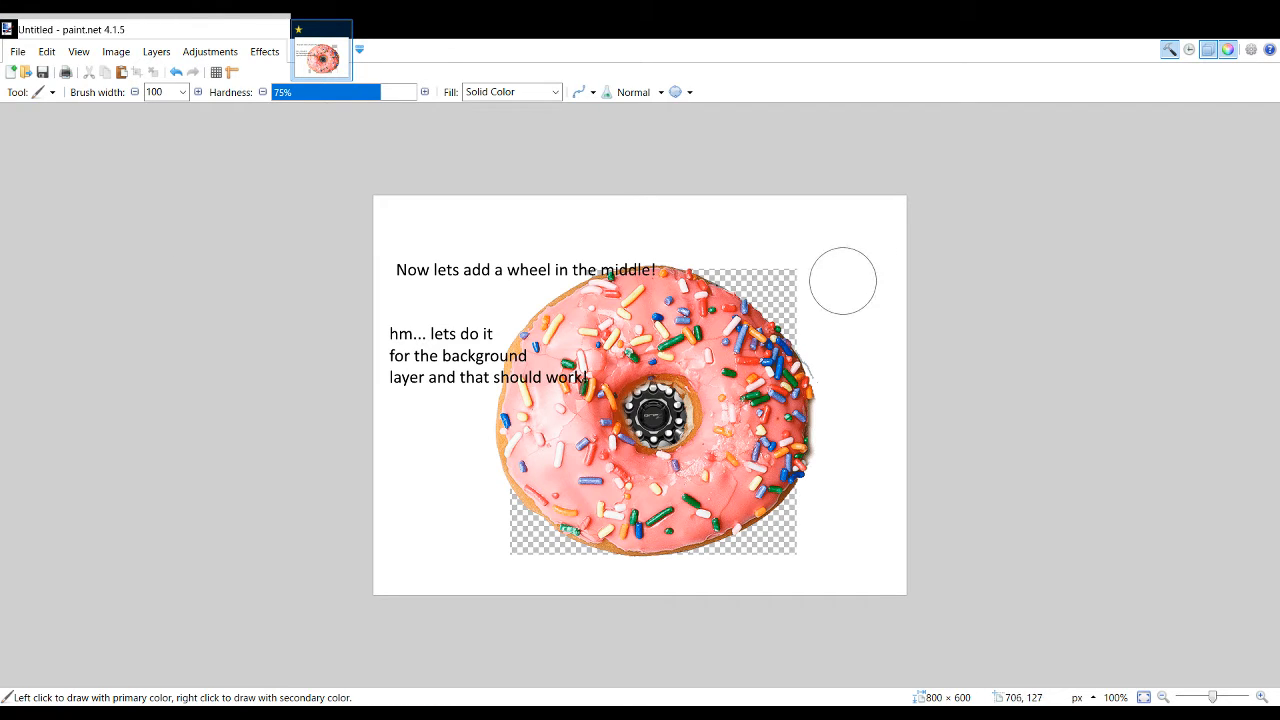
pyautogui.moveTo(843, 280)
pyautogui.mouseDown()
pyautogui.moveTo(717, 260)
pyautogui.moveTo(779, 302)
pyautogui.moveTo(834, 390)
pyautogui.moveTo(803, 524)
pyautogui.moveTo(684, 604)
pyautogui.moveTo(732, 559)
pyautogui.moveTo(469, 555)
pyautogui.moveTo(615, 543)
pyautogui.moveTo(443, 503)
pyautogui.mouseUp()
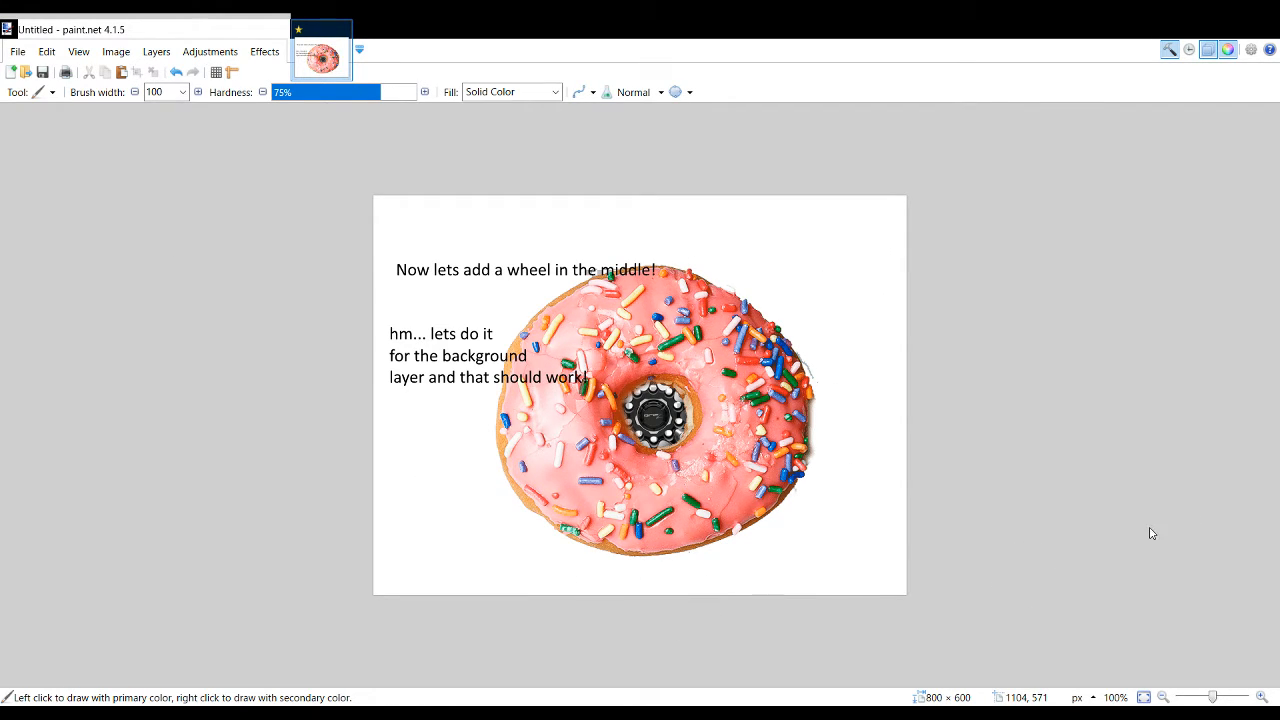
# Step: Add a note below the donut reading "Woah!" with a second line "tip : if this does not work remember the image has to have a check"
pyautogui.press('t')
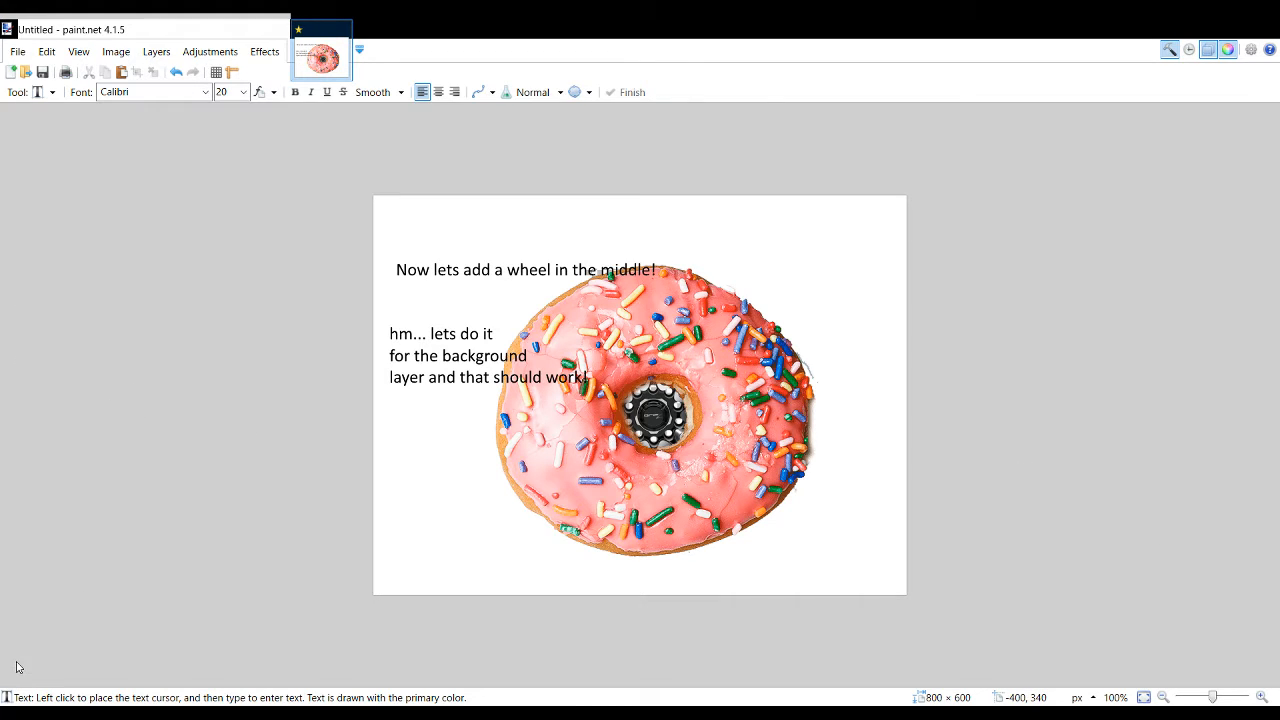
pyautogui.click(412, 537)
pyautogui.write('Woah!')
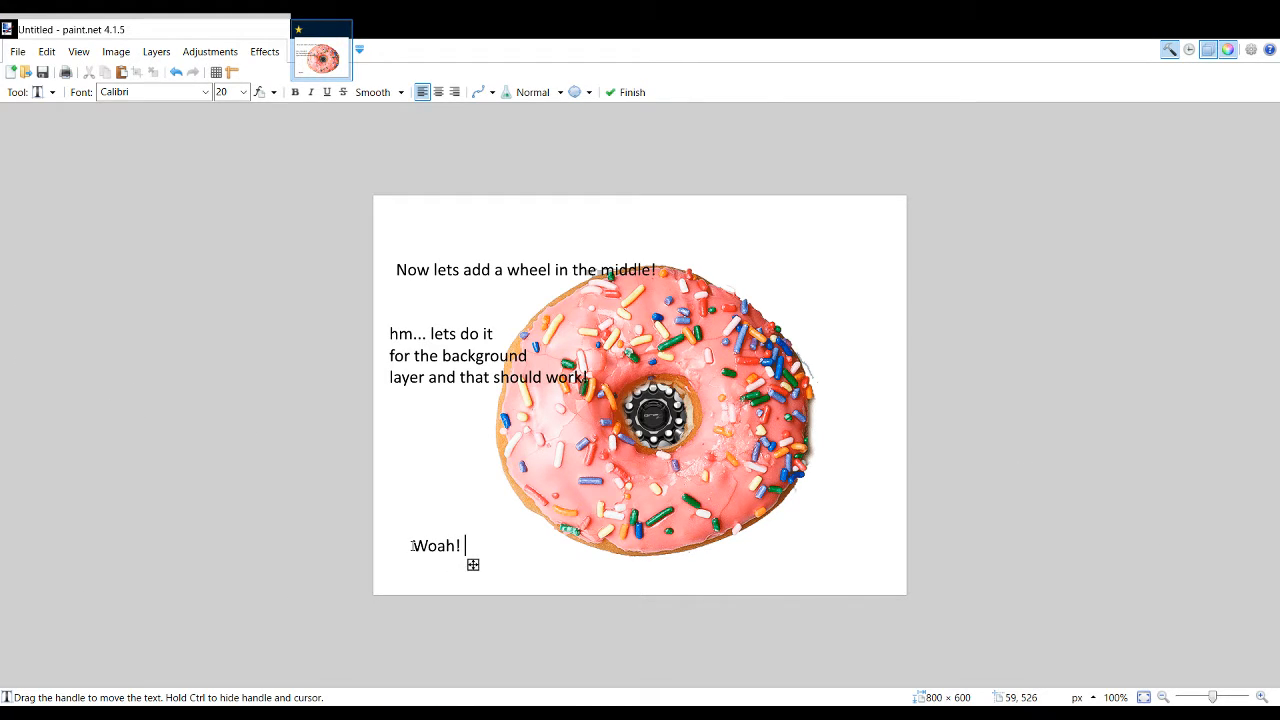
pyautogui.write(' R')
pyautogui.press('BackSpace')
pyautogui.press('Return')
pyautogui.write('tip /l:')
pyautogui.press('BackSpace')
pyautogui.write(': if this does not w')
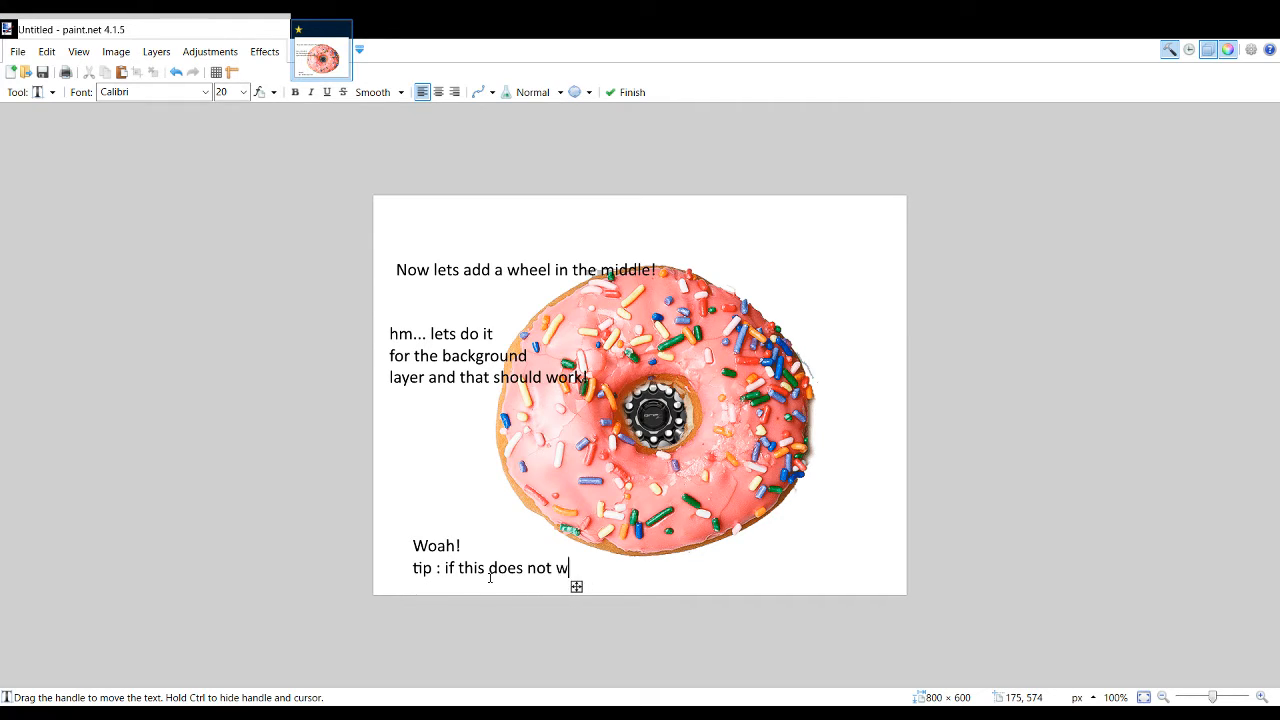
pyautogui.write('ork remember the im')
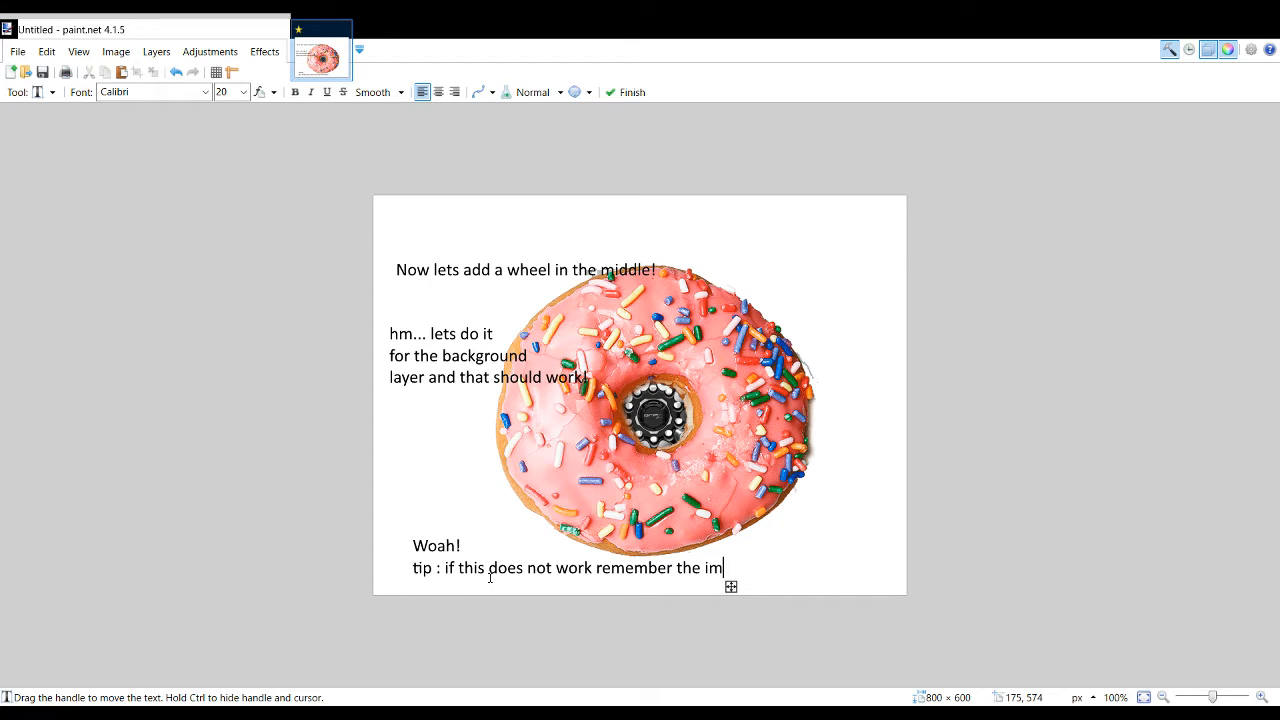
pyautogui.write('age has to have a ch')
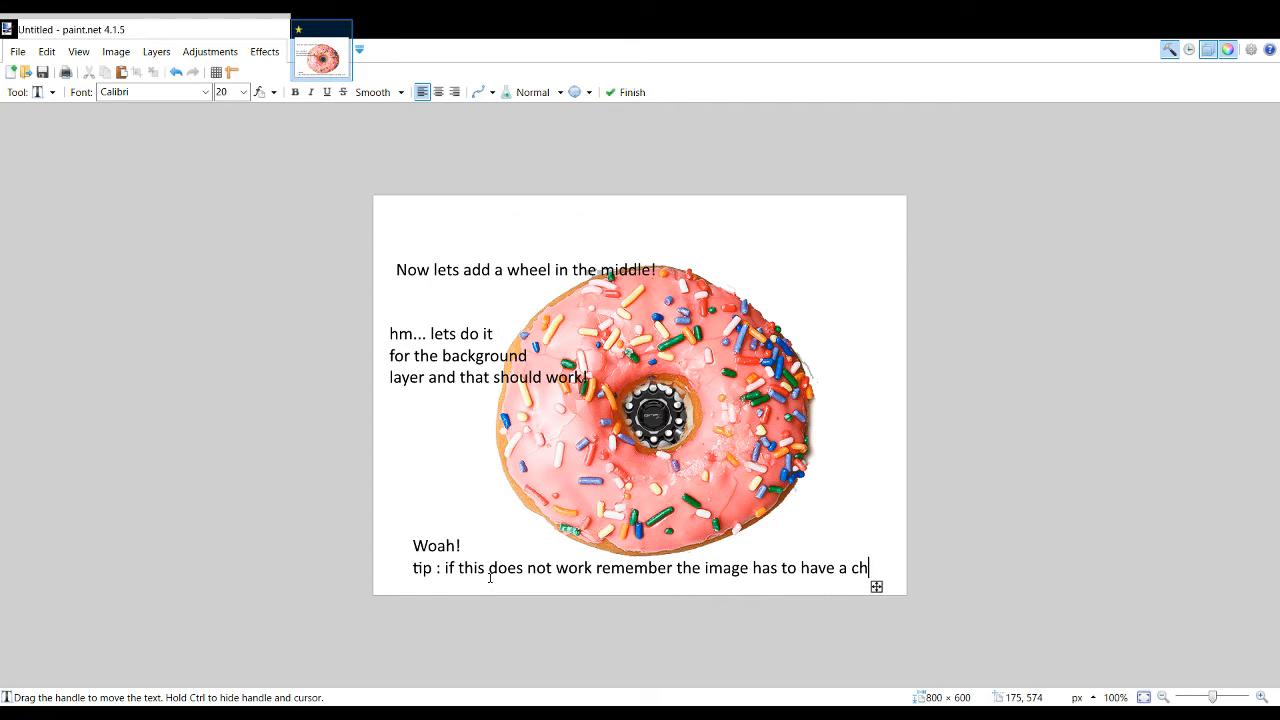
# Step: Continue the tip with "er background which does not appear on the first preview before you click on it" and move the note up inside the canvas
pyautogui.write('eck')
pyautogui.press('Return')
pyautogui.write('er r')
pyautogui.press('BackSpace')
pyautogui.write('background whic')
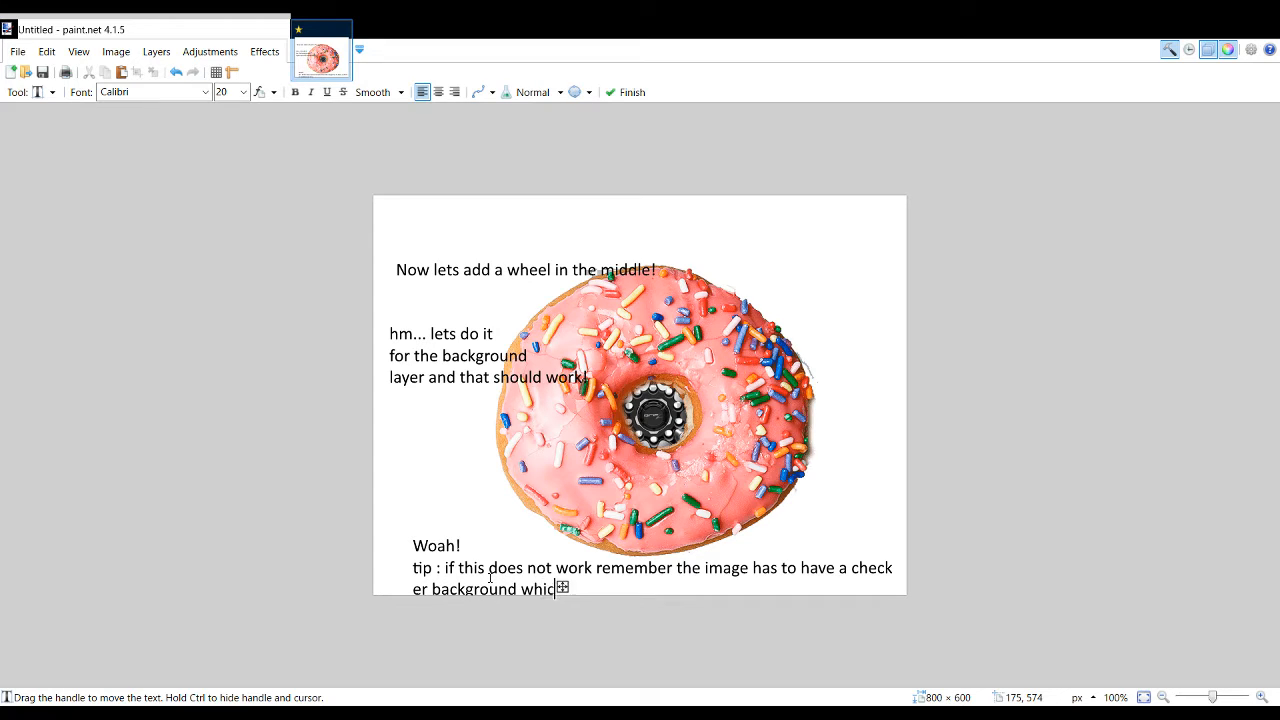
pyautogui.write('h does not appear ')
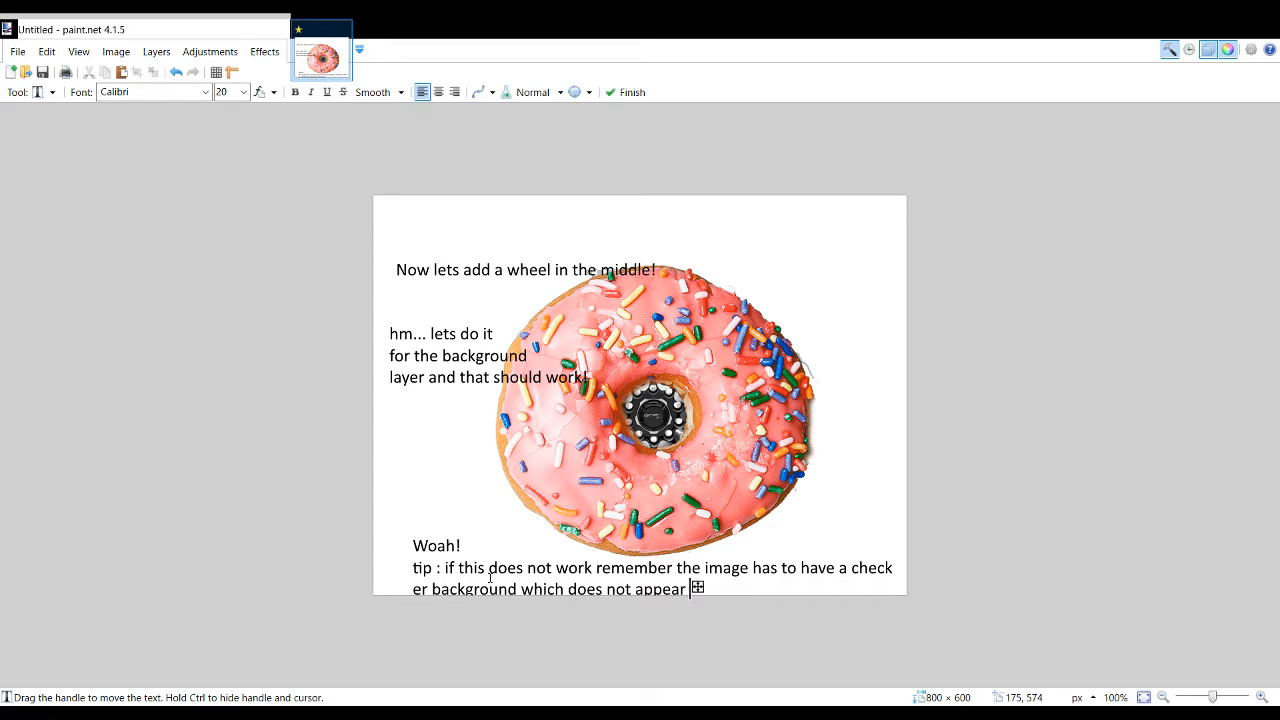
pyautogui.write('on the first preview')
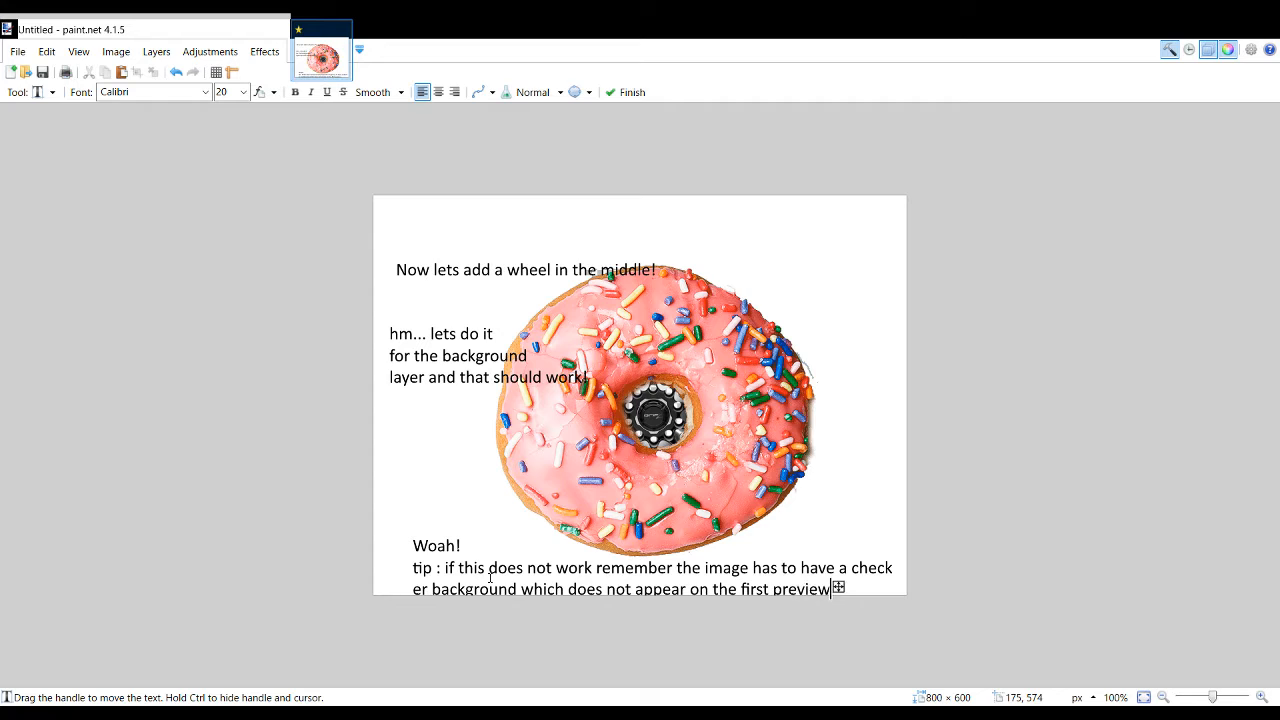
pyautogui.write(' before v')
pyautogui.write('ou')
pyautogui.press('Return')
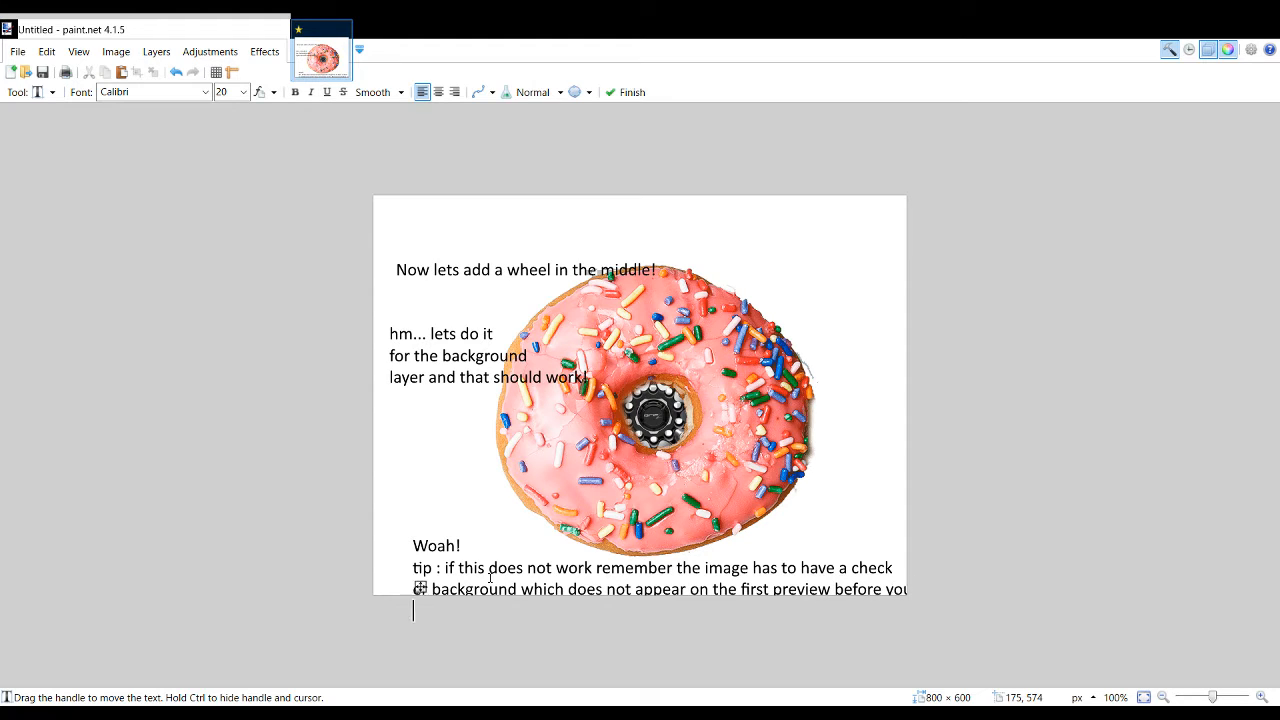
pyautogui.write('...')
pyautogui.moveTo(489, 588); pyautogui.dragTo(505, 524)
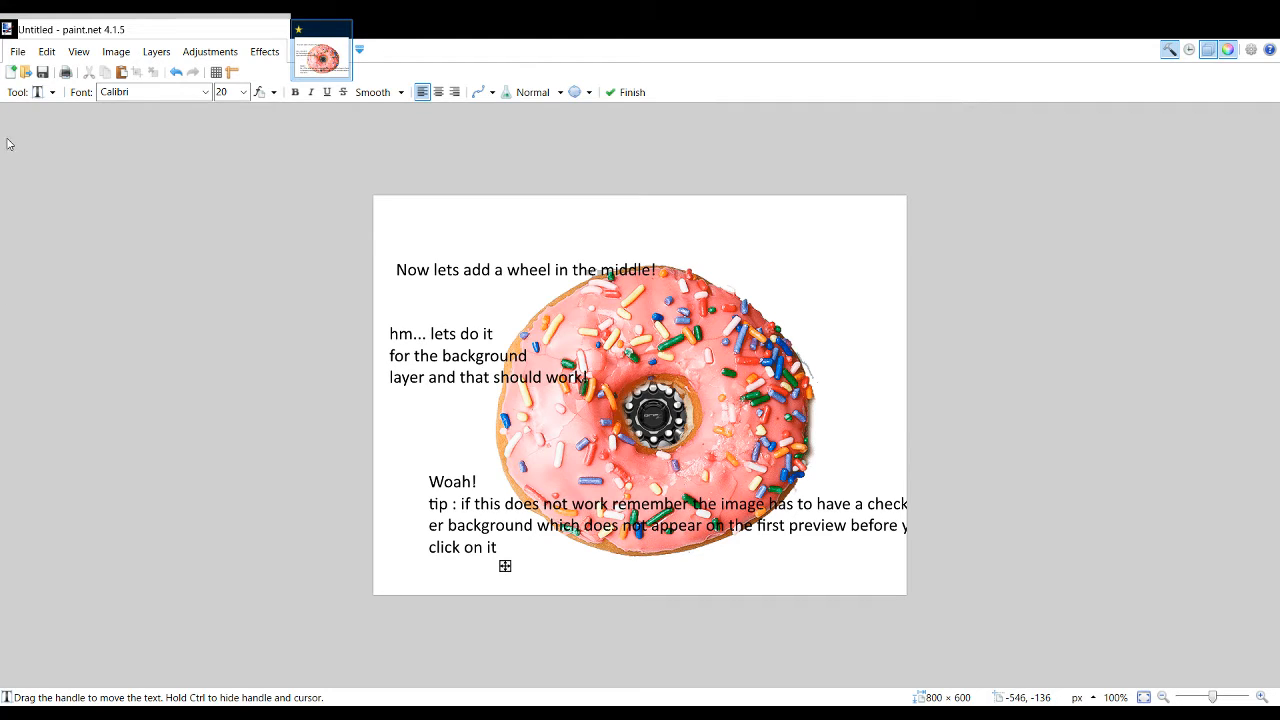
# Step: Paint the whole canvas white with the Paintbrush, entering a brush width of 10000
pyautogui.press('s')
pyautogui.press('b')
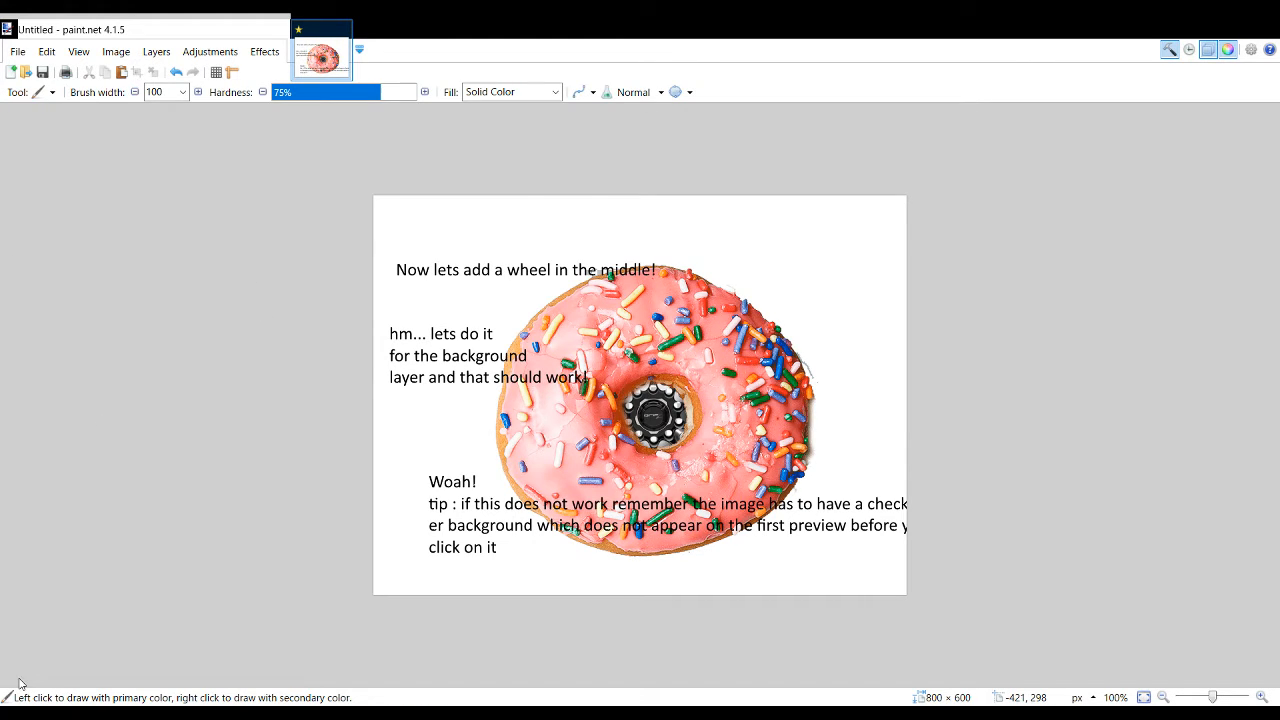
pyautogui.doubleClick(173, 93)
pyautogui.write('10000')
pyautogui.click(629, 400)
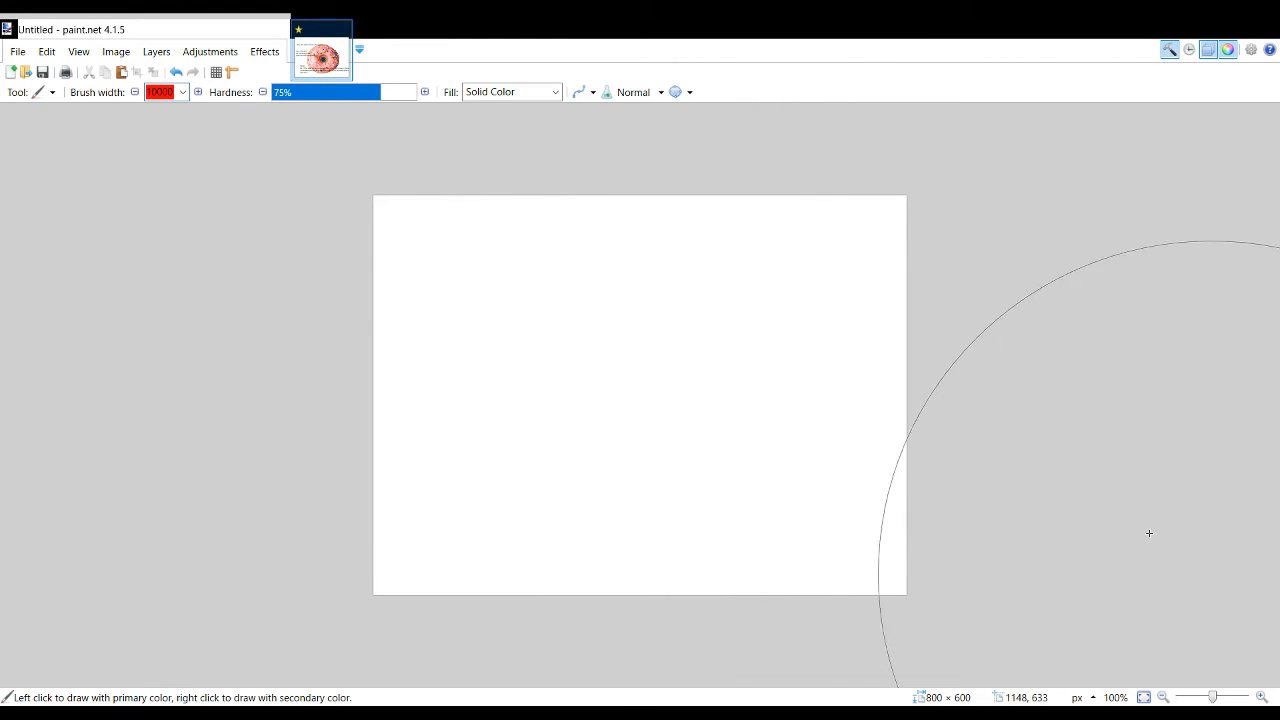
pyautogui.click(25, 161)
pyautogui.moveTo(536, 392); pyautogui.dragTo(547, 405)
pyautogui.click(26, 306)
pyautogui.click(15, 314)
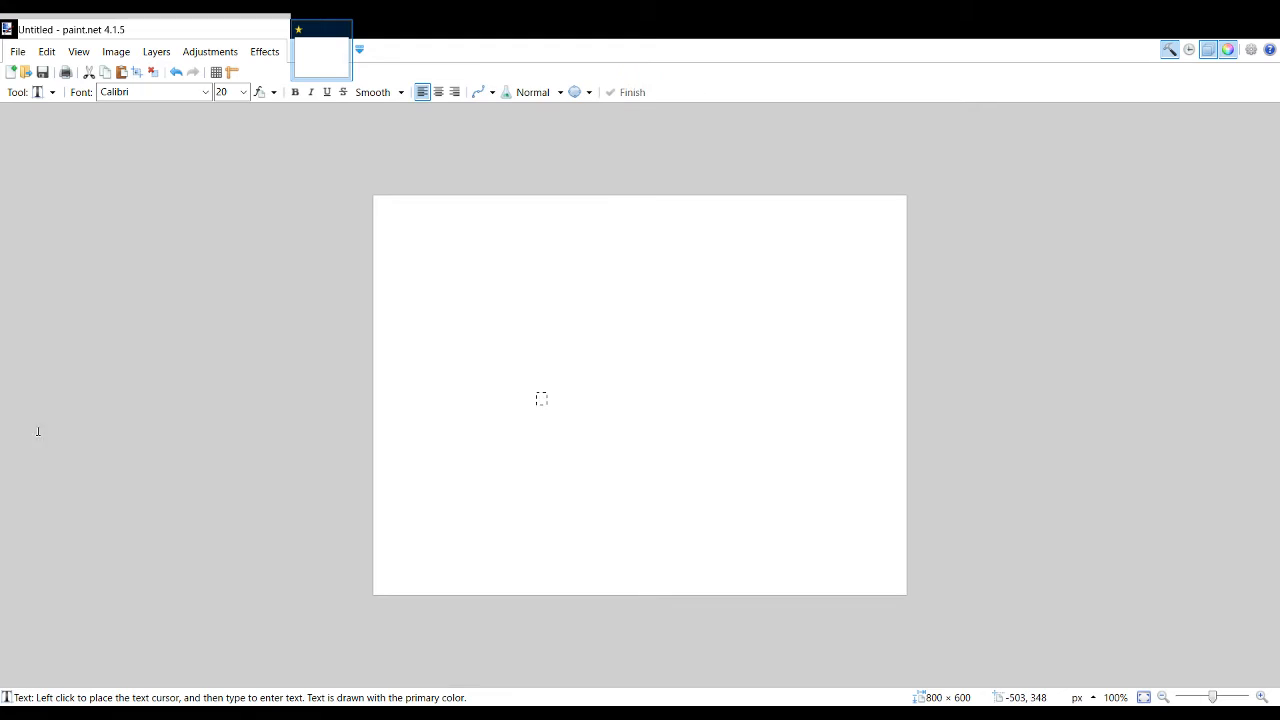
pyautogui.click(299, 266)
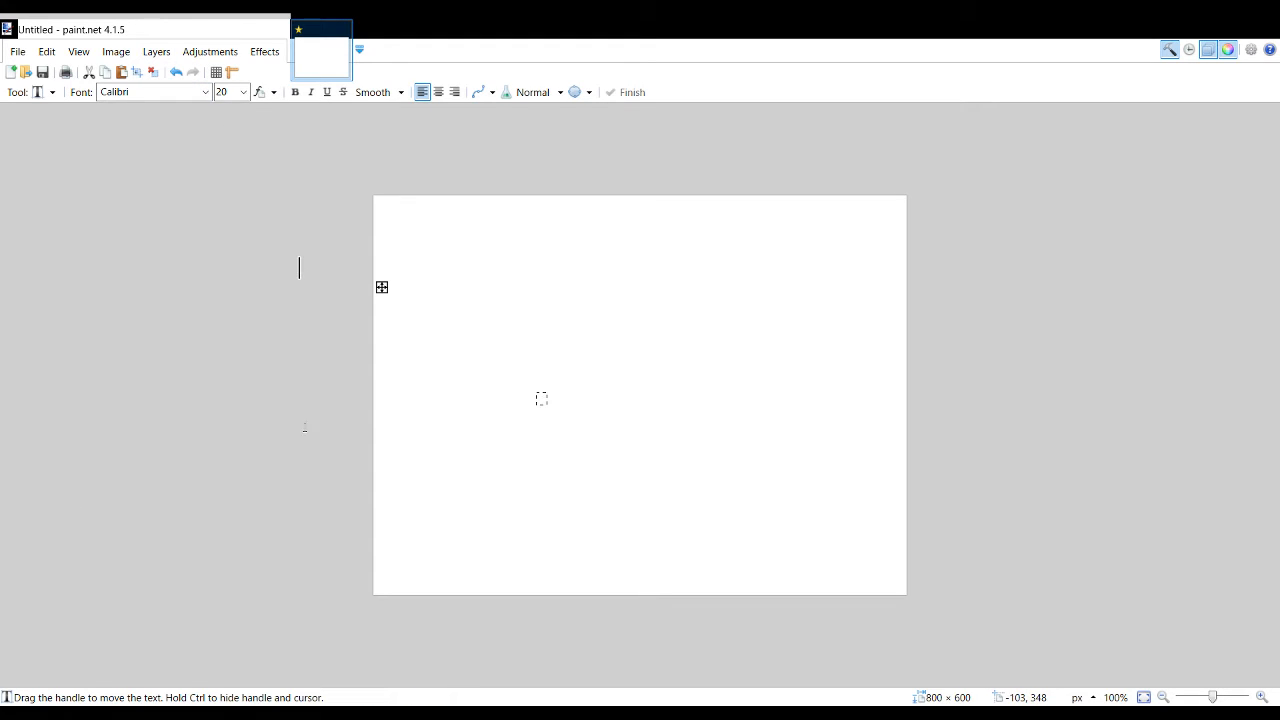
pyautogui.click(22, 149)
pyautogui.click(26, 306)
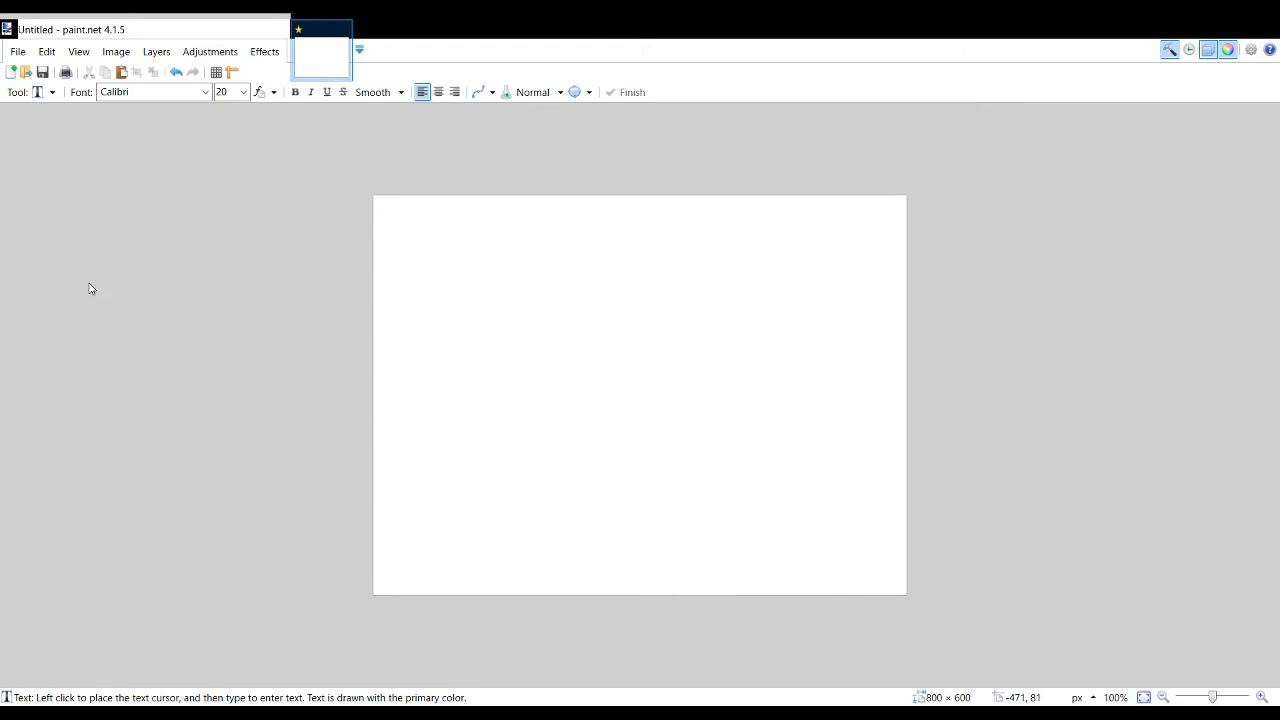
pyautogui.click(387, 281)
pyautogui.click(405, 281)
pyautogui.press('BackSpace')
pyautogui.press('BackSpace')
pyautogui.press('BackSpace')
pyautogui.press('BackSpace')
pyautogui.press('BackSpace')
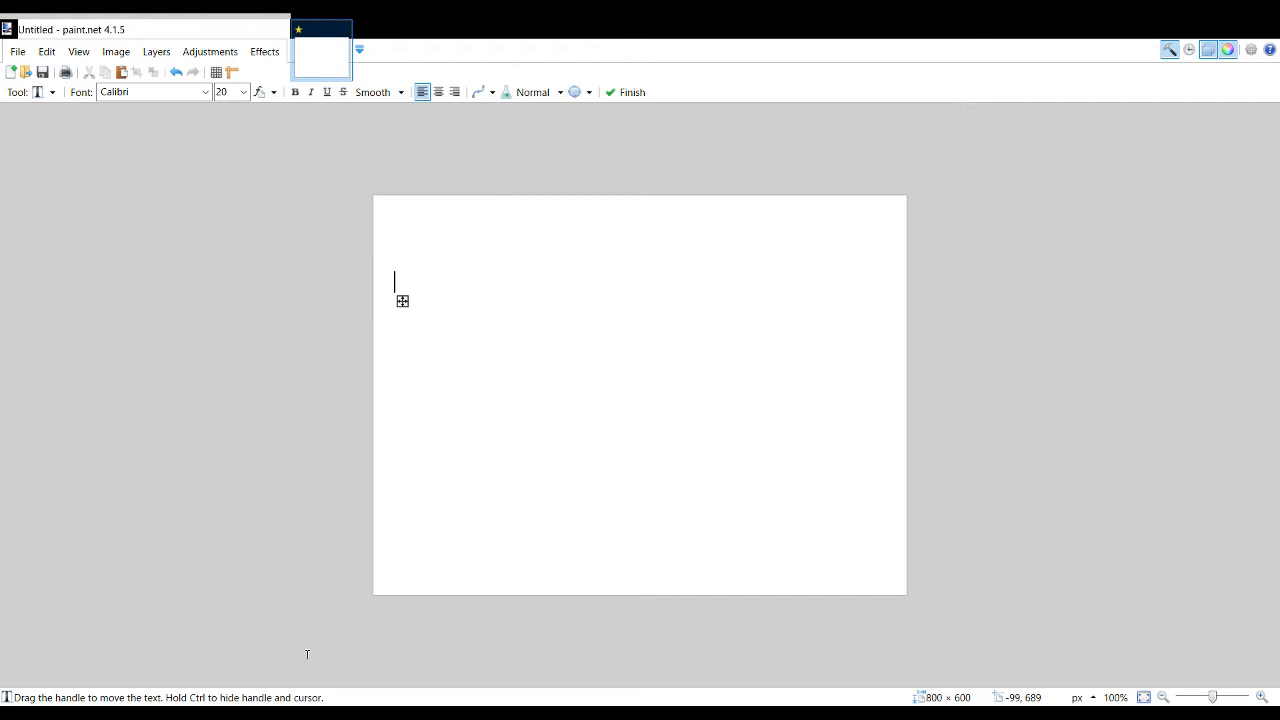
pyautogui.click(400, 335)
pyautogui.press('BackSpace')
pyautogui.press('BackSpace')
pyautogui.press('BackSpace')
pyautogui.press('BackSpace')
pyautogui.press('Escape')
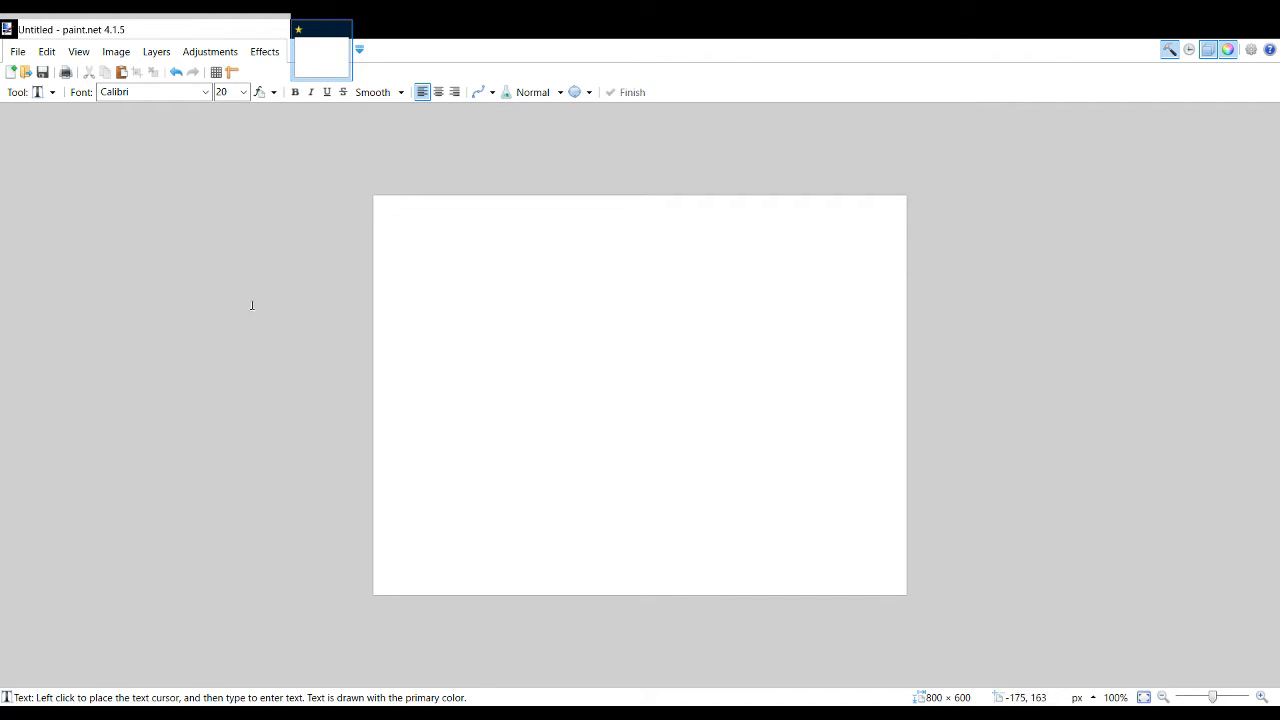
# Step: Add text across the blank canvas reading "hERE are some useful tips what real life artists use on paint.net all the time!"
pyautogui.click(396, 311)
pyautogui.write('hERE')
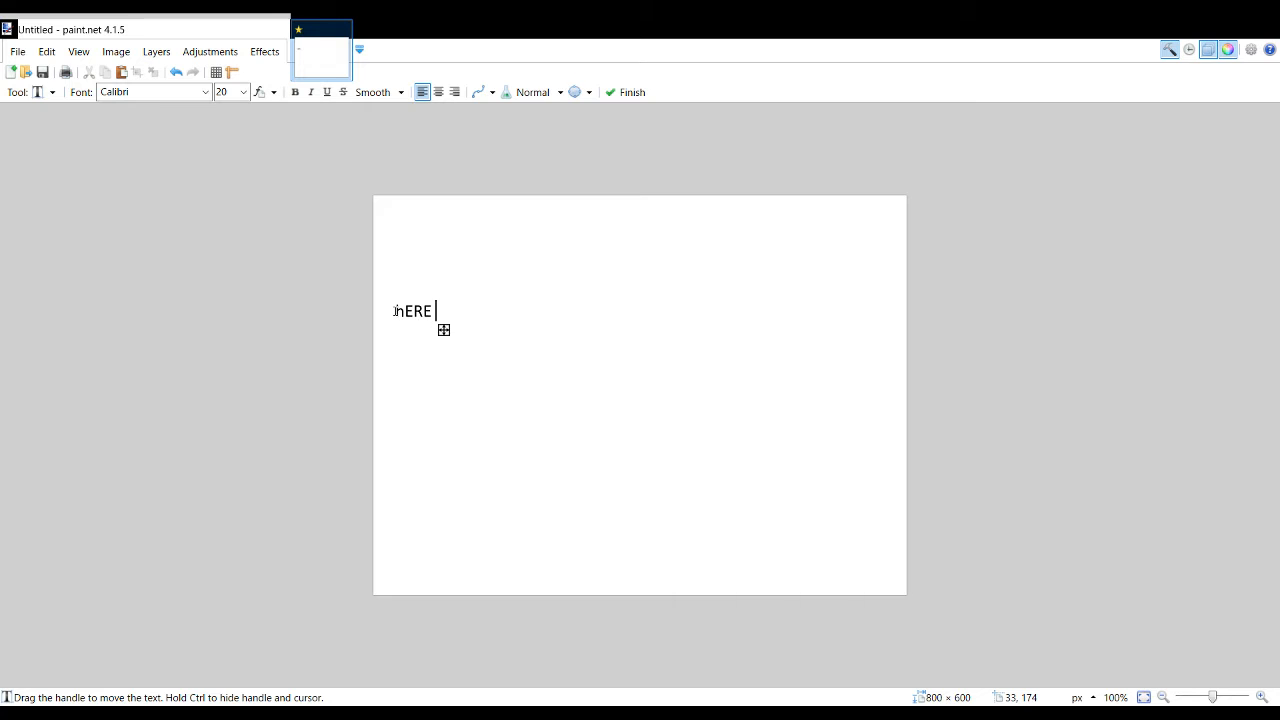
pyautogui.write(' are some useful time')
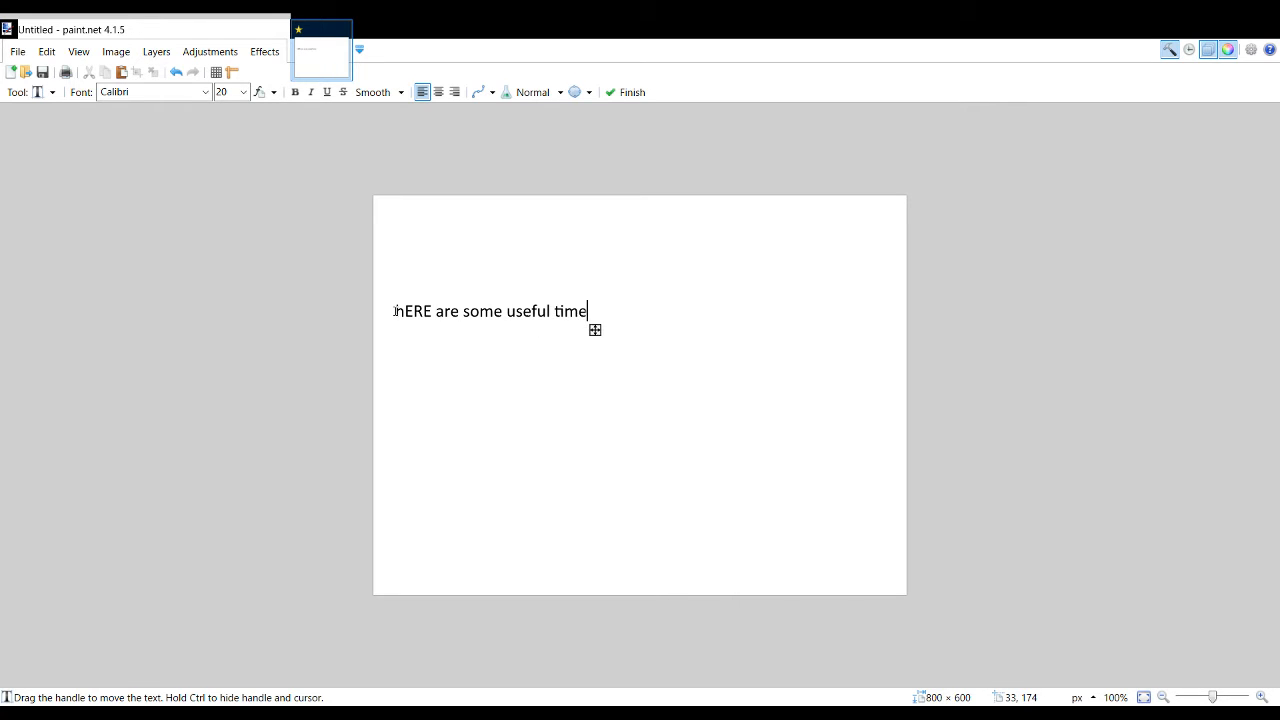
pyautogui.press('BackSpace')
pyautogui.press('BackSpace')
pyautogui.press('BackSpace')
pyautogui.write('ips peo')
pyautogui.press('BackSpace')
pyautogui.press('BackSpace')
pyautogui.press('BackSpace')
pyautogui.write('what real life art')
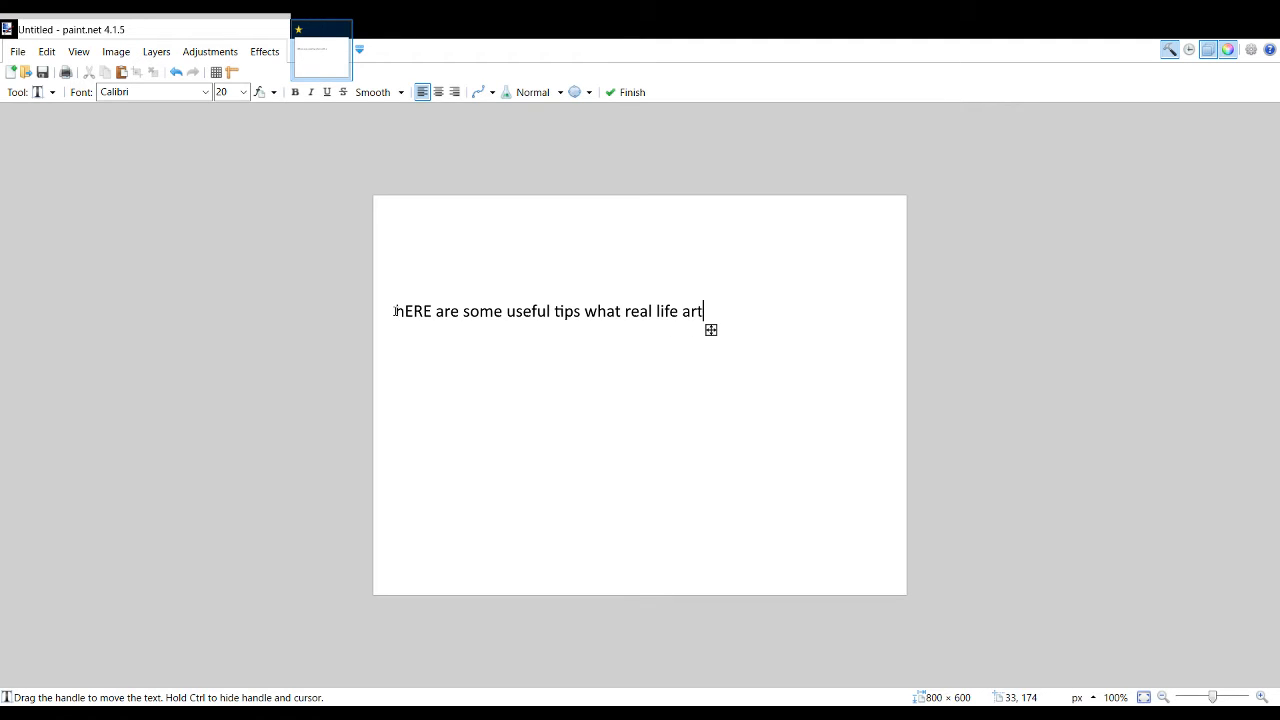
pyautogui.write('ists use on paint.net!')
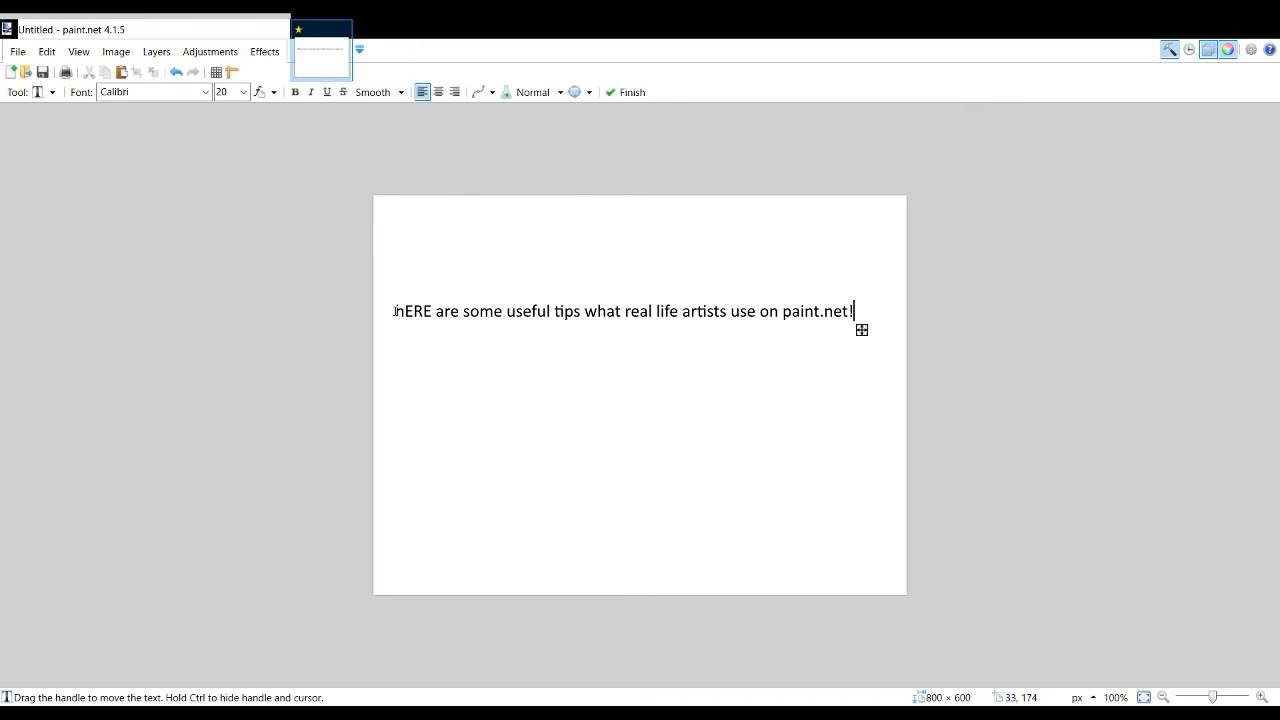
pyautogui.write(' all the time')
pyautogui.click(17, 150)
# Step: Set the Paintbrush width to 5 and draw a black smiley face below the text
pyautogui.click(12, 258)
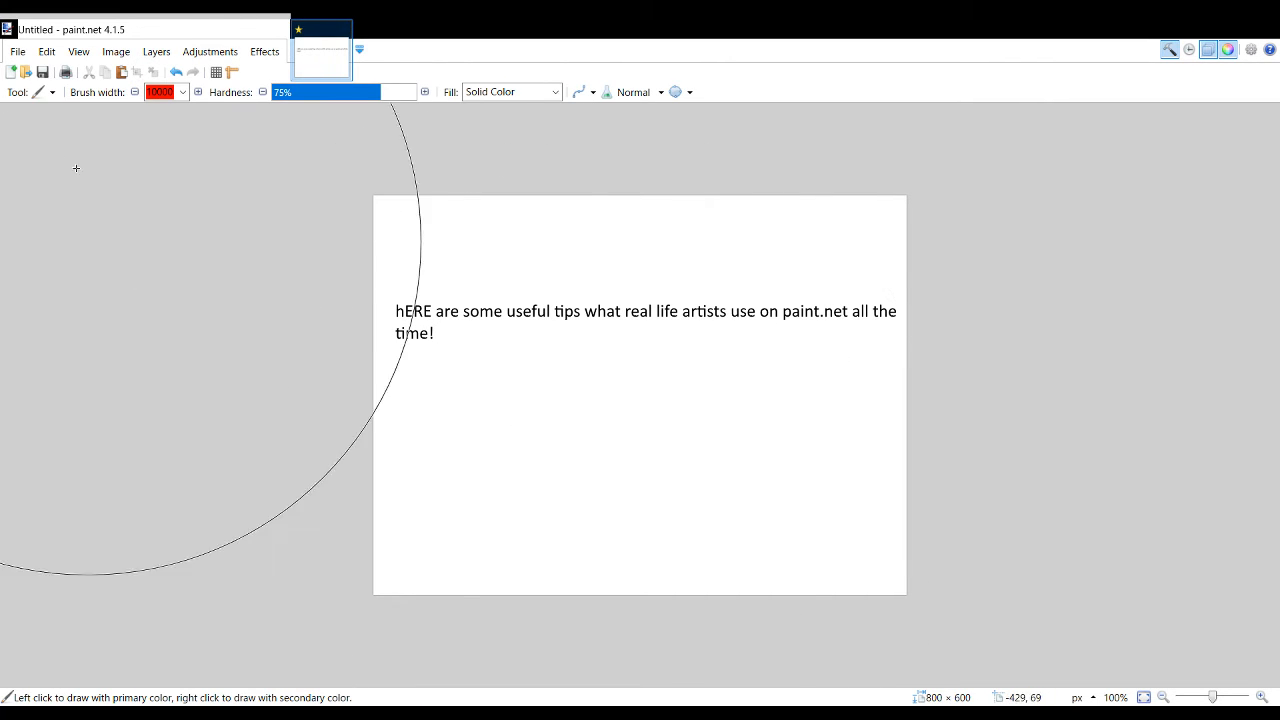
pyautogui.click(165, 103)
pyautogui.write('5')
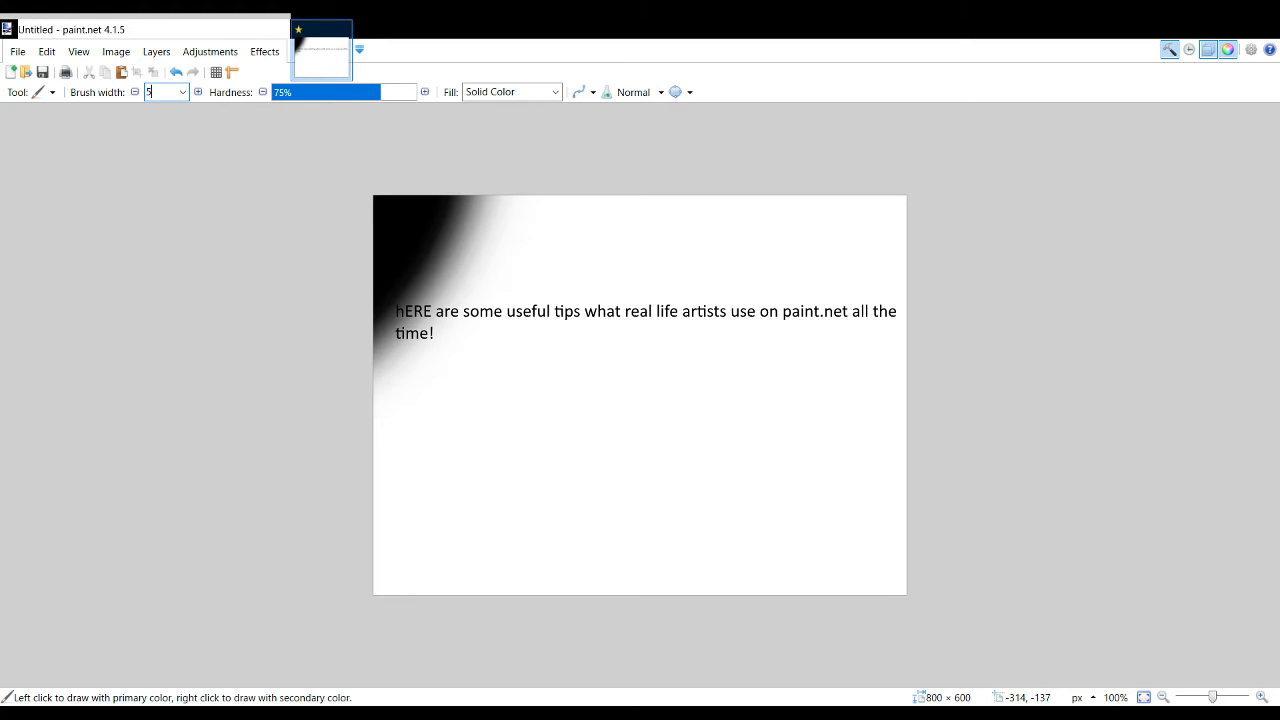
pyautogui.moveTo(688, 409)
pyautogui.mouseDown()
pyautogui.moveTo(672, 440)
pyautogui.moveTo(772, 452)
pyautogui.moveTo(754, 404)
pyautogui.moveTo(677, 413)
pyautogui.mouseUp()
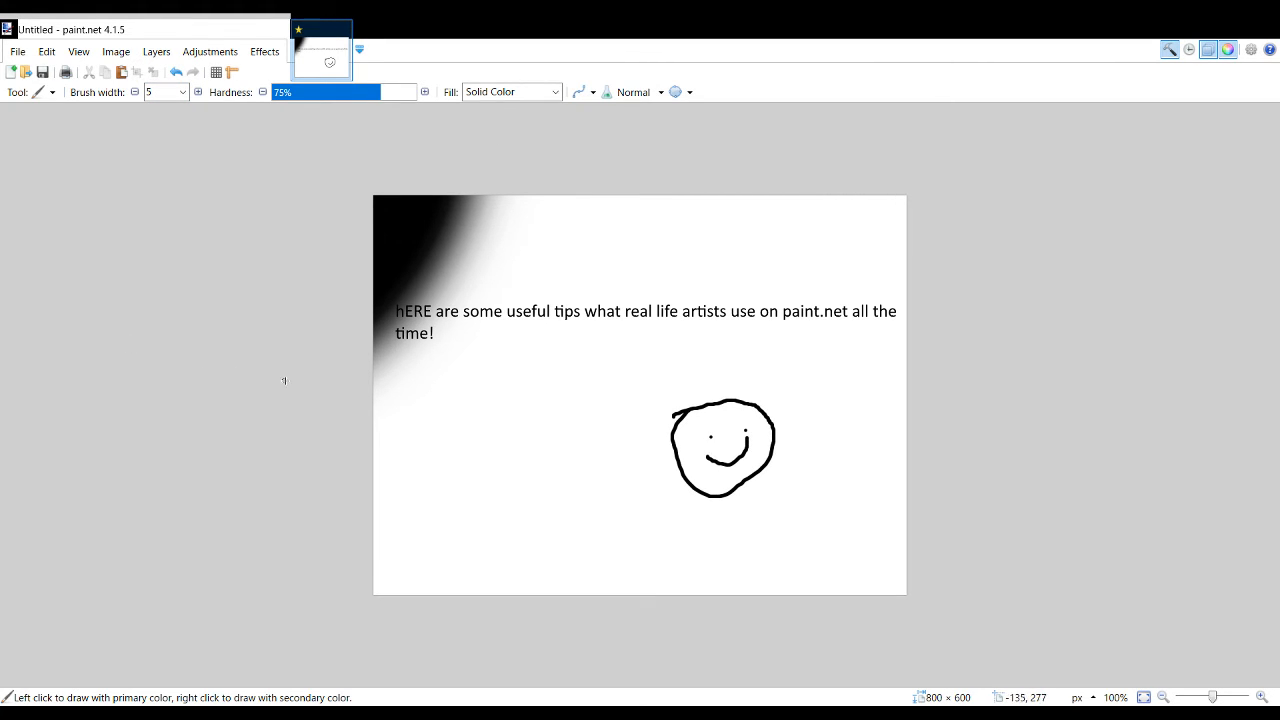
# Step: Add a two-line note above the smiley face reading "I want to add a nose to my face lets say but I do it wrong"
pyautogui.press('t')
pyautogui.click(615, 350)
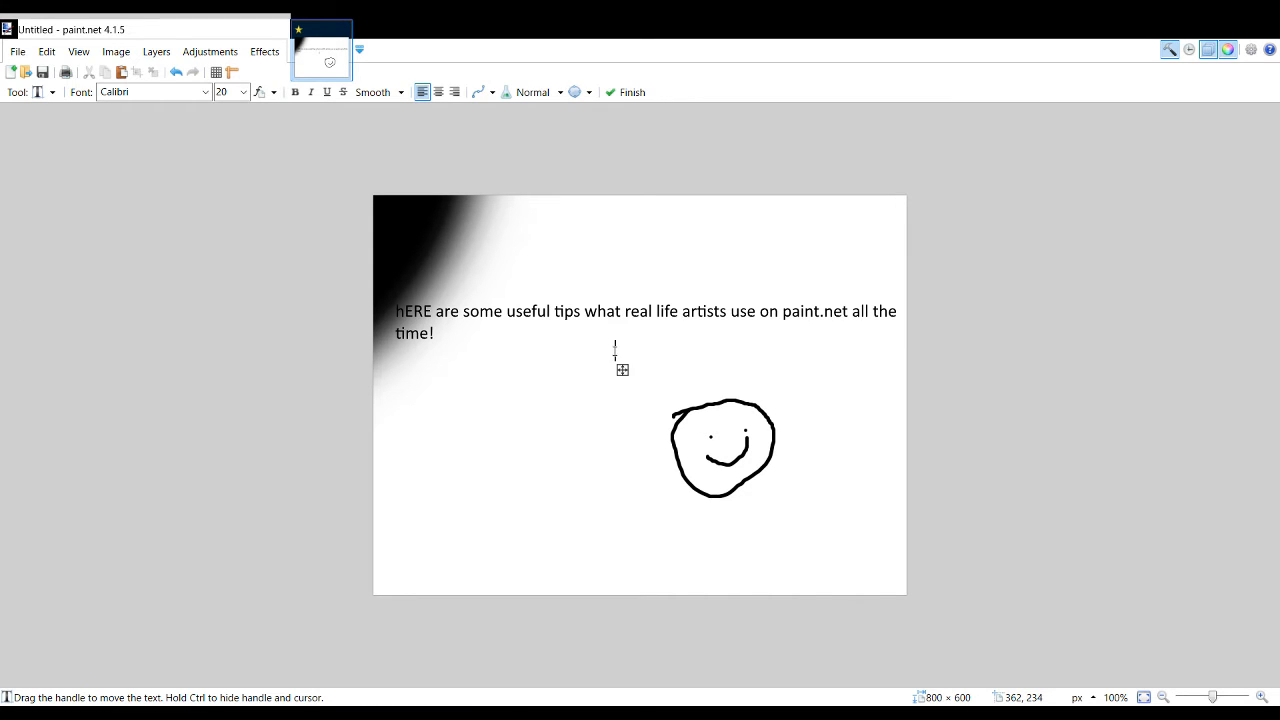
pyautogui.write('I want to add a nose to my face let')
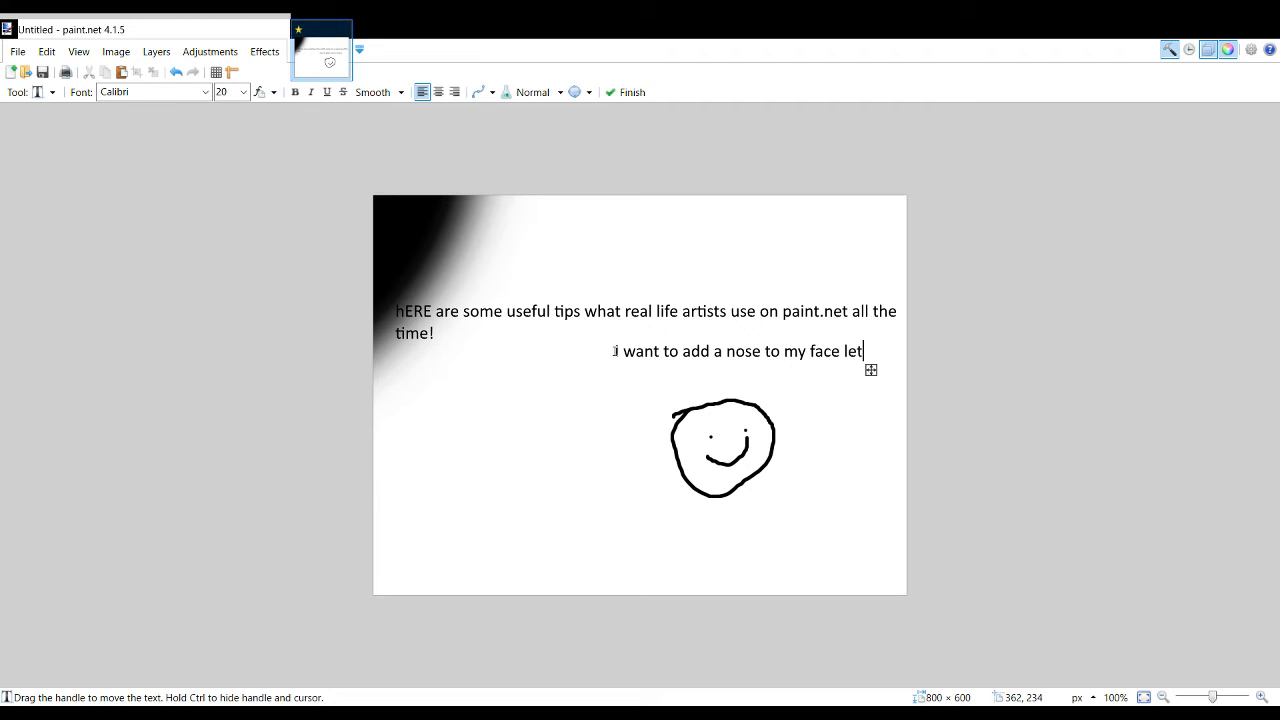
pyautogui.write('s say but I do it weong')
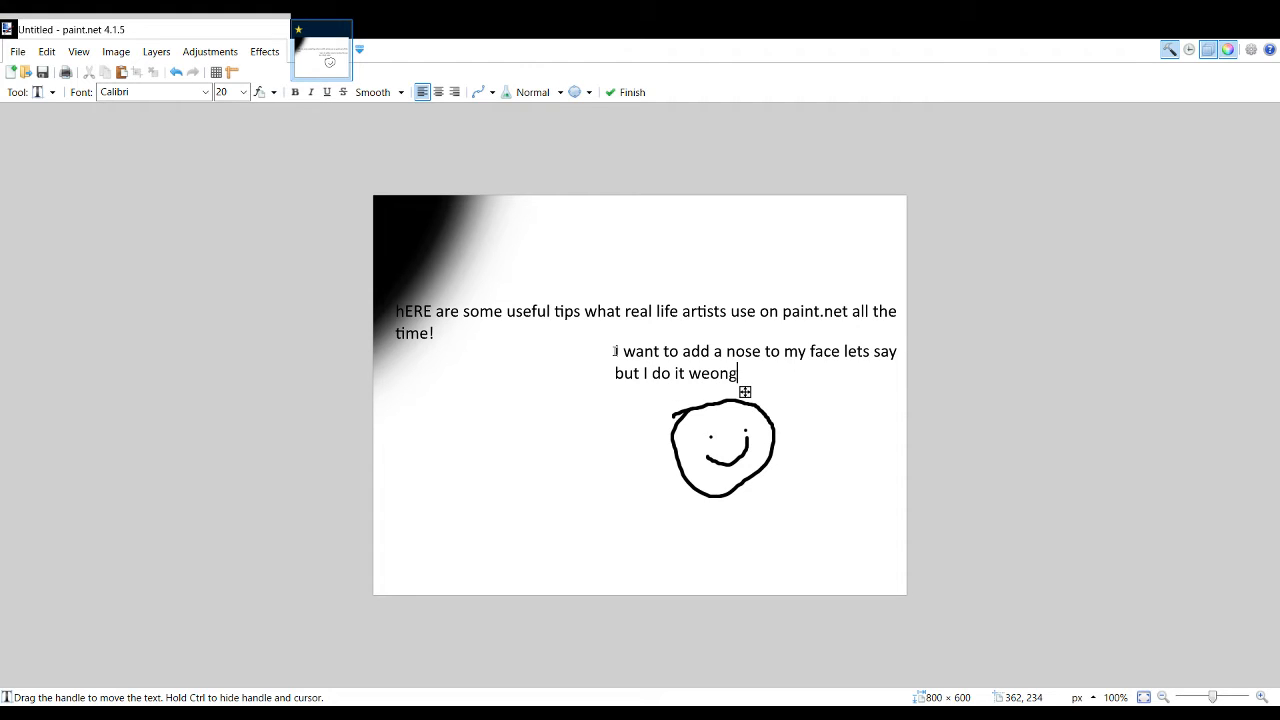
pyautogui.press('BackSpace')
pyautogui.press('BackSpace')
pyautogui.press('BackSpace')
pyautogui.press('BackSpace')
pyautogui.write('rong')
pyautogui.press('Escape')
pyautogui.press('s')
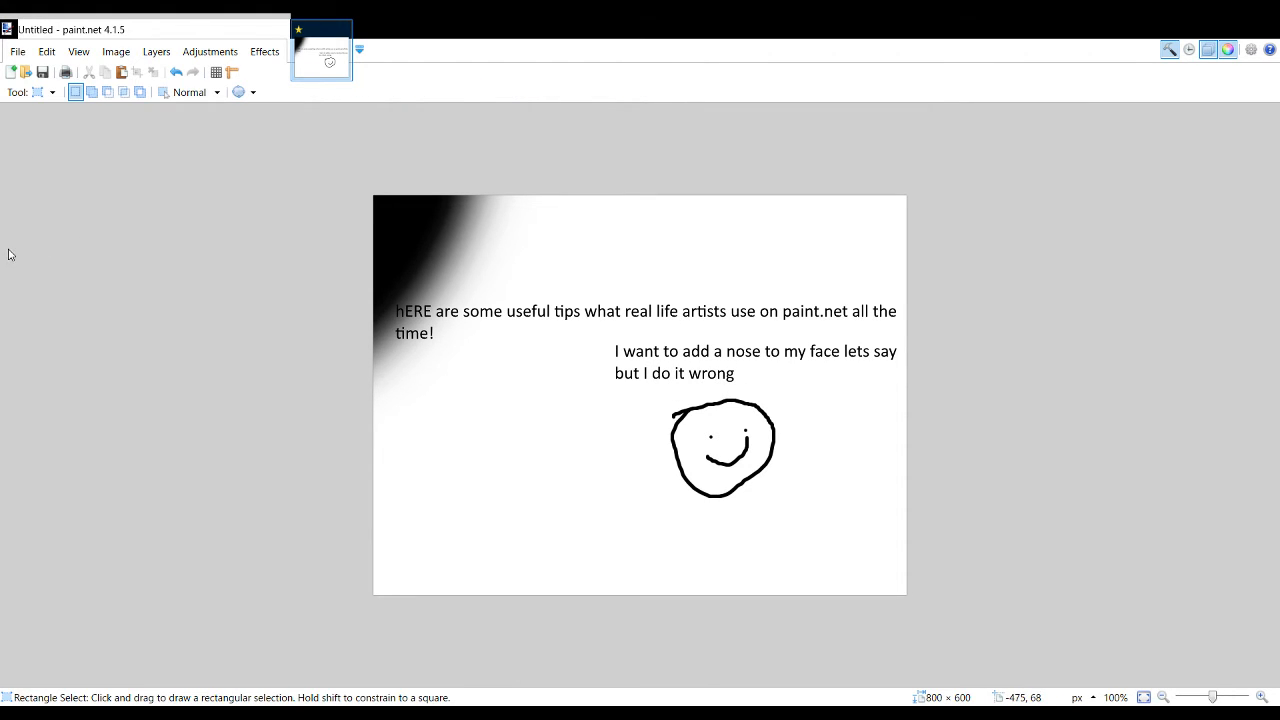
# Step: Draw a crooked nose on the smiley face and add a note below it starting "dont rub it out! You can do a"
pyautogui.press('b')
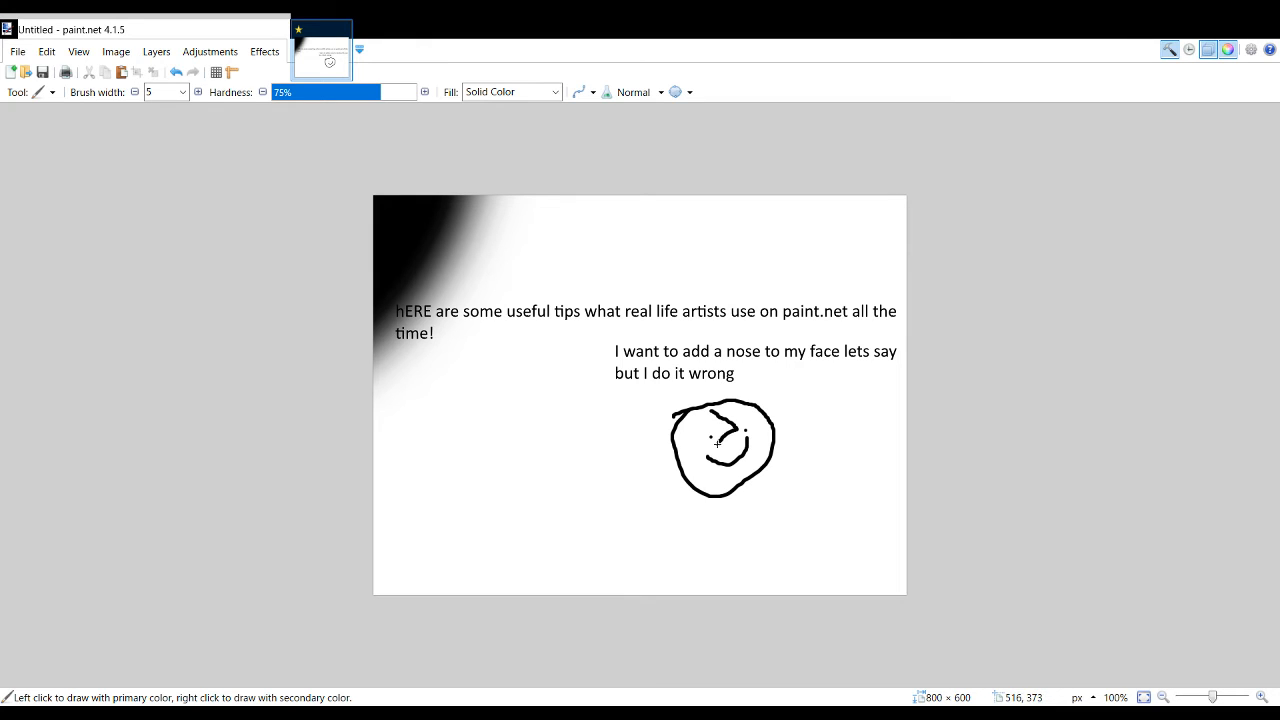
pyautogui.press('t')
pyautogui.click(670, 517)
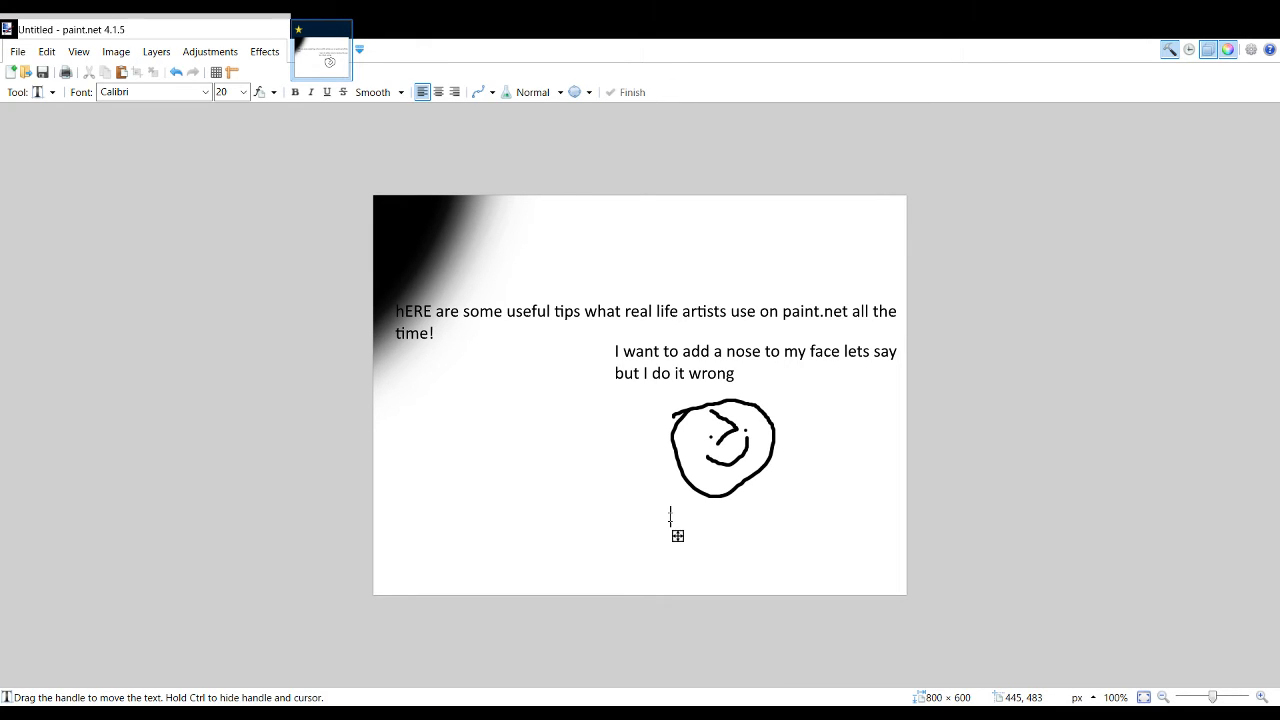
pyautogui.write('dont rib')
pyautogui.press('BackSpace')
pyautogui.press('BackSpace')
pyautogui.write('ub it out! You can ')
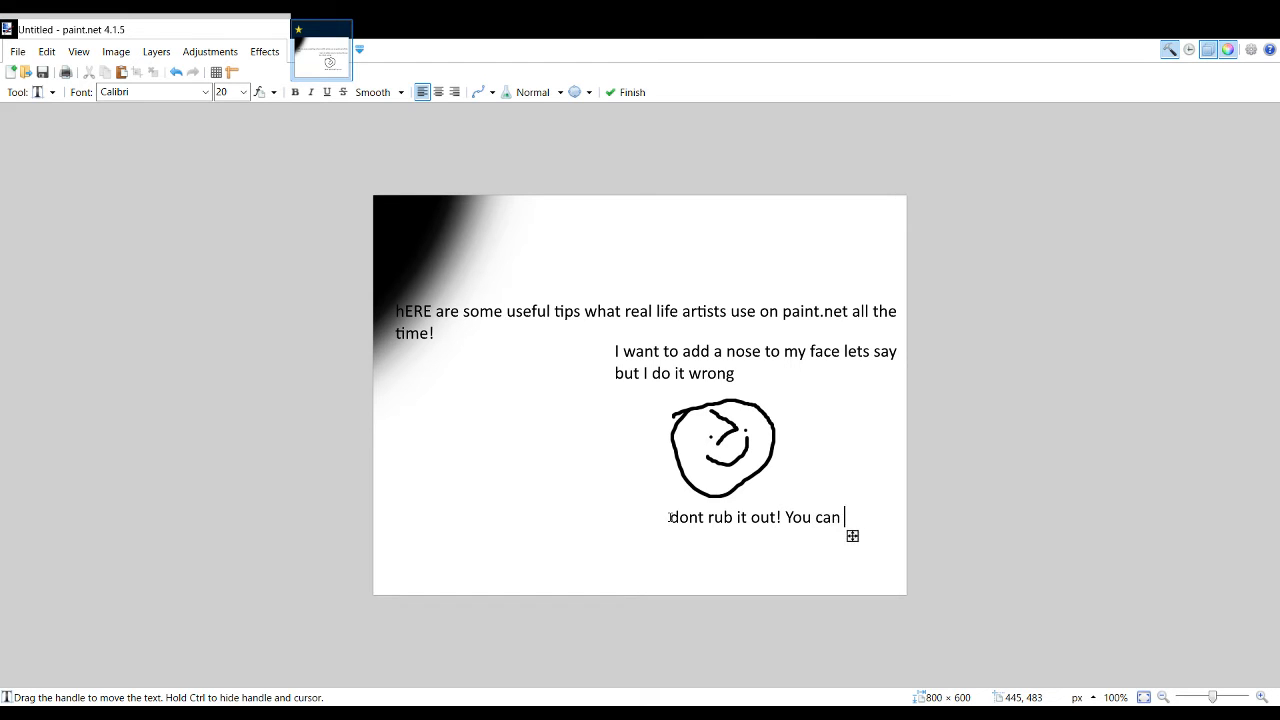
pyautogui.write('do a muc simp')
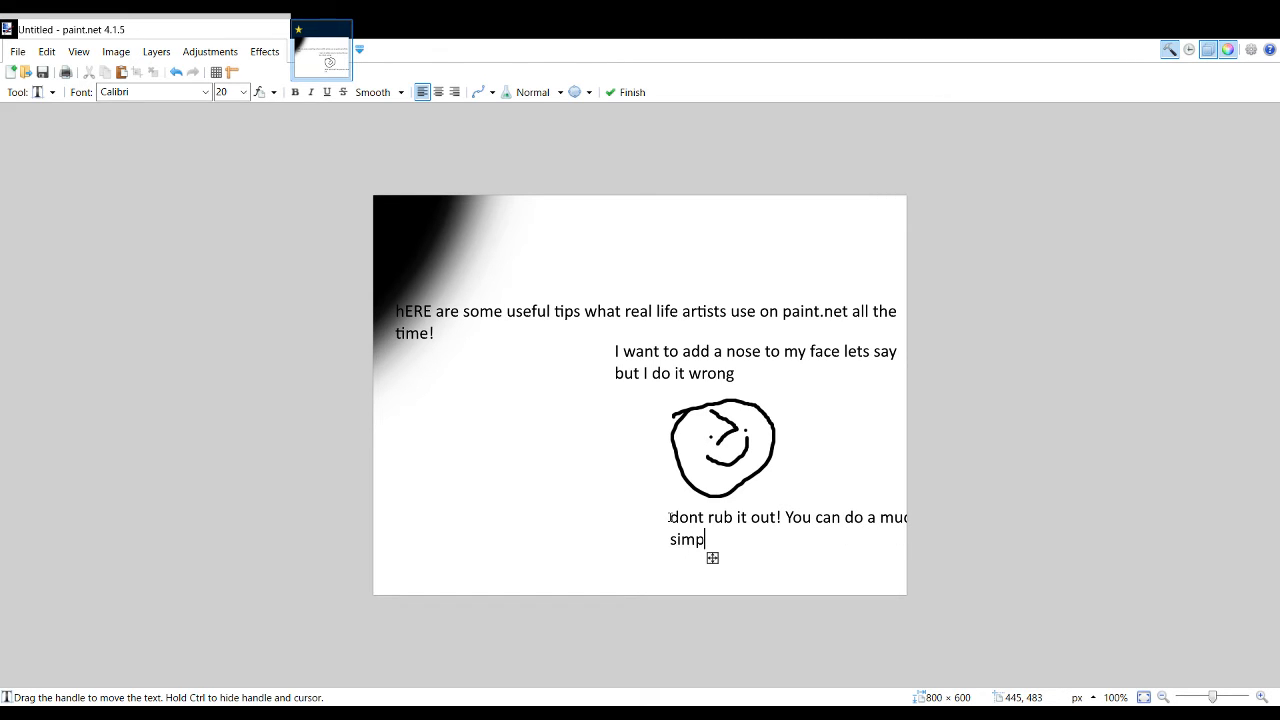
pyautogui.write('le way and press')
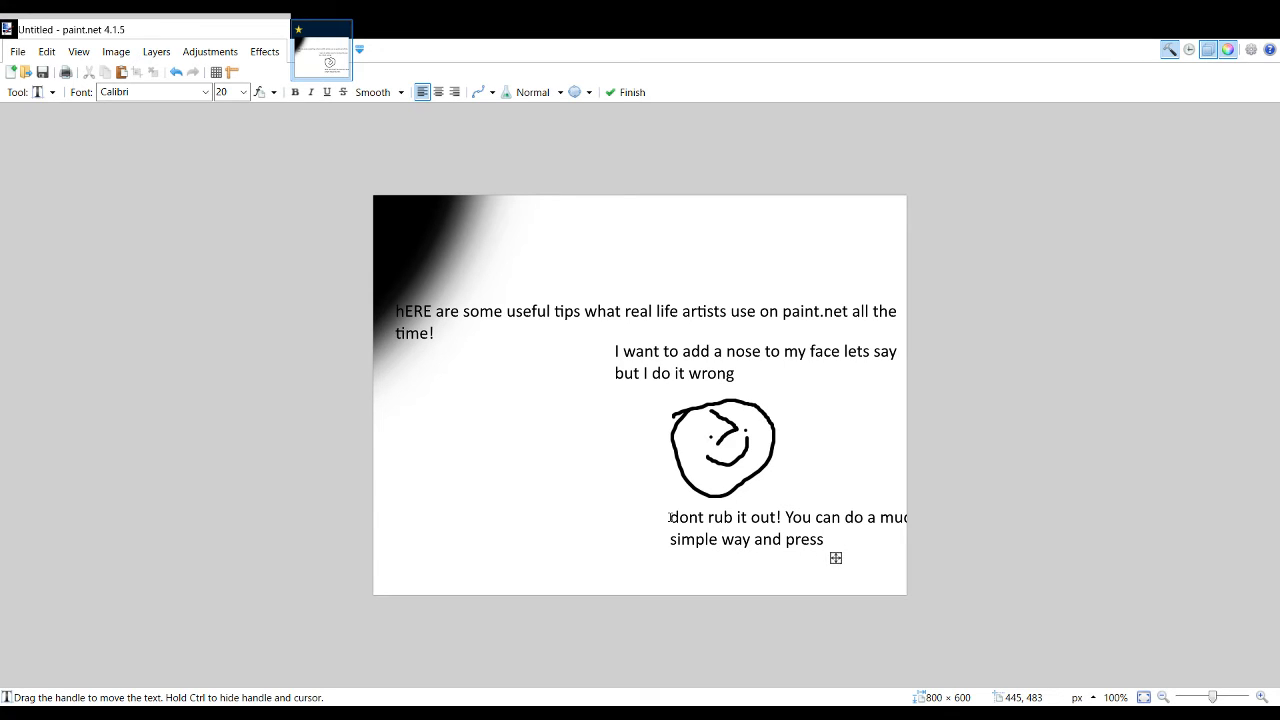
pyautogui.write(' ctrl+')
# Step: Undo the note below the smiley face and the crooked nose
pyautogui.click(19, 151)
pyautogui.moveTo(570, 452); pyautogui.dragTo(567, 450)
pyautogui.hotkey('ctrl', 'z')
pyautogui.hotkey('ctrl', 'z')
pyautogui.hotkey('ctrl', 'z')
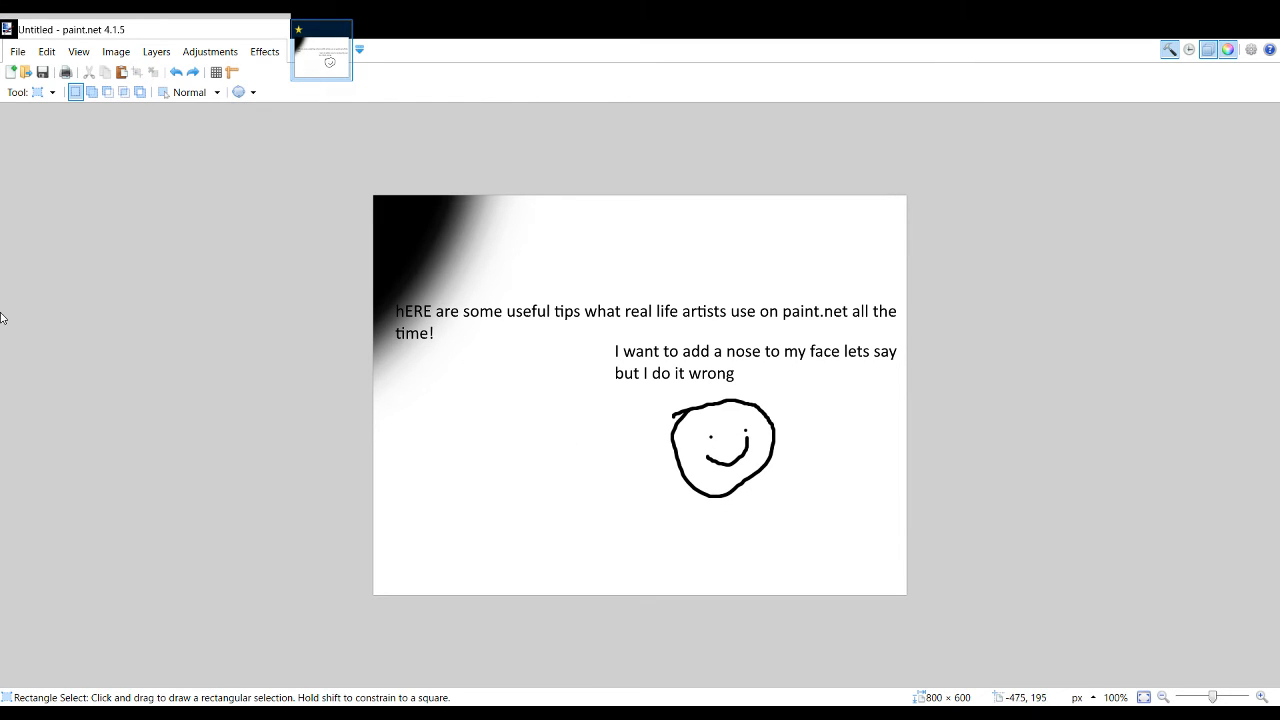
# Step: Add a two-line note below the smiley face reading "wow! To do the opposite press ctrl + y"
pyautogui.press('t')
pyautogui.click(664, 531)
pyautogui.write('wow!')
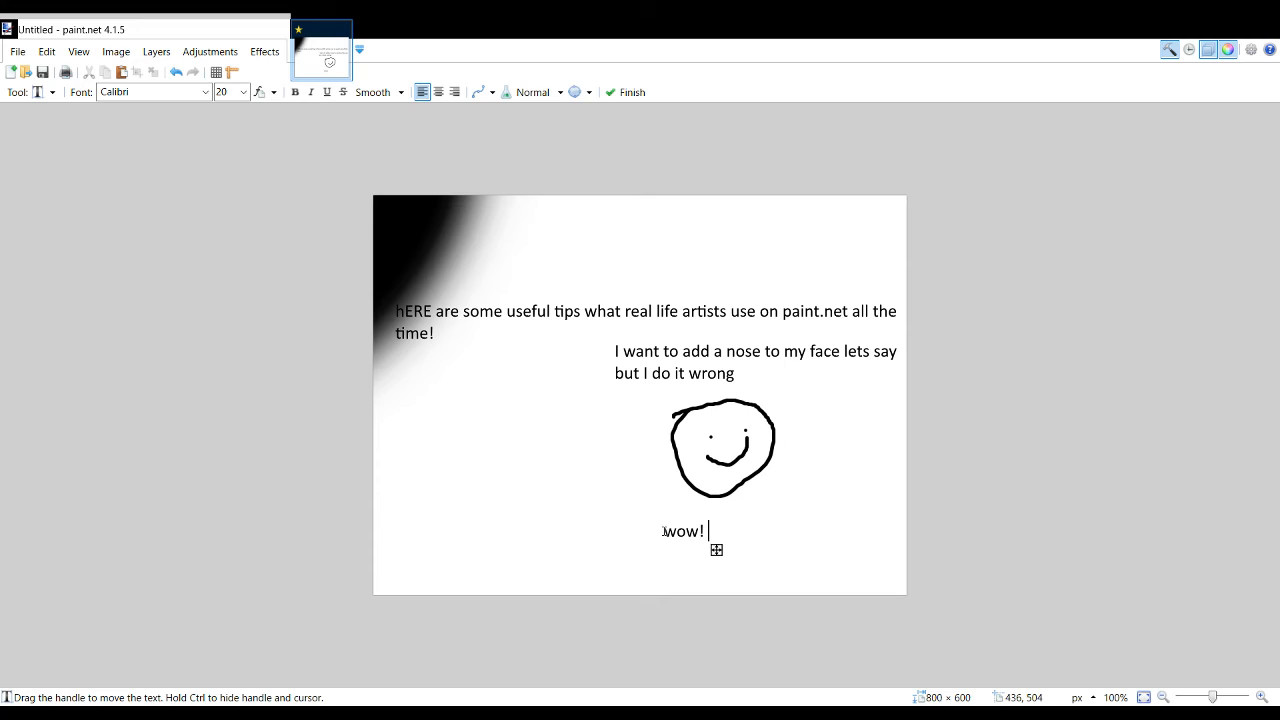
pyautogui.write(' To do the oppos')
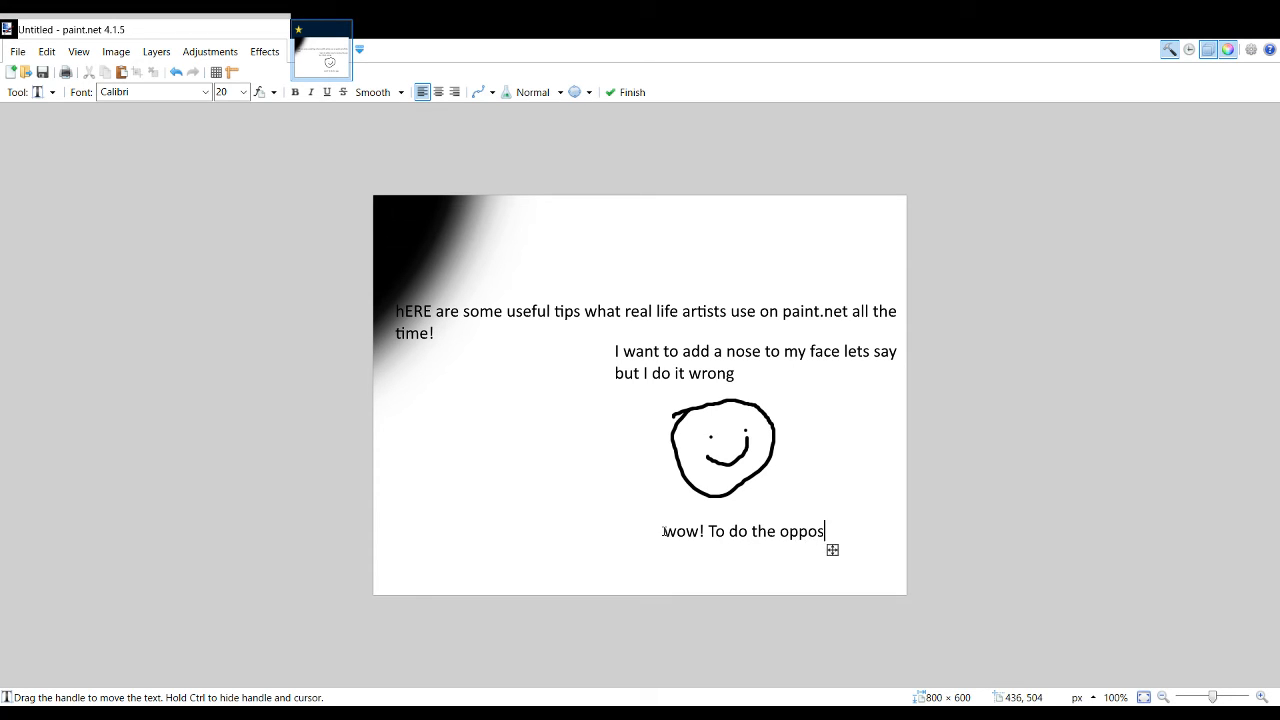
pyautogui.write('ite press')
pyautogui.press('Return')
pyautogui.write('ctrl + y')
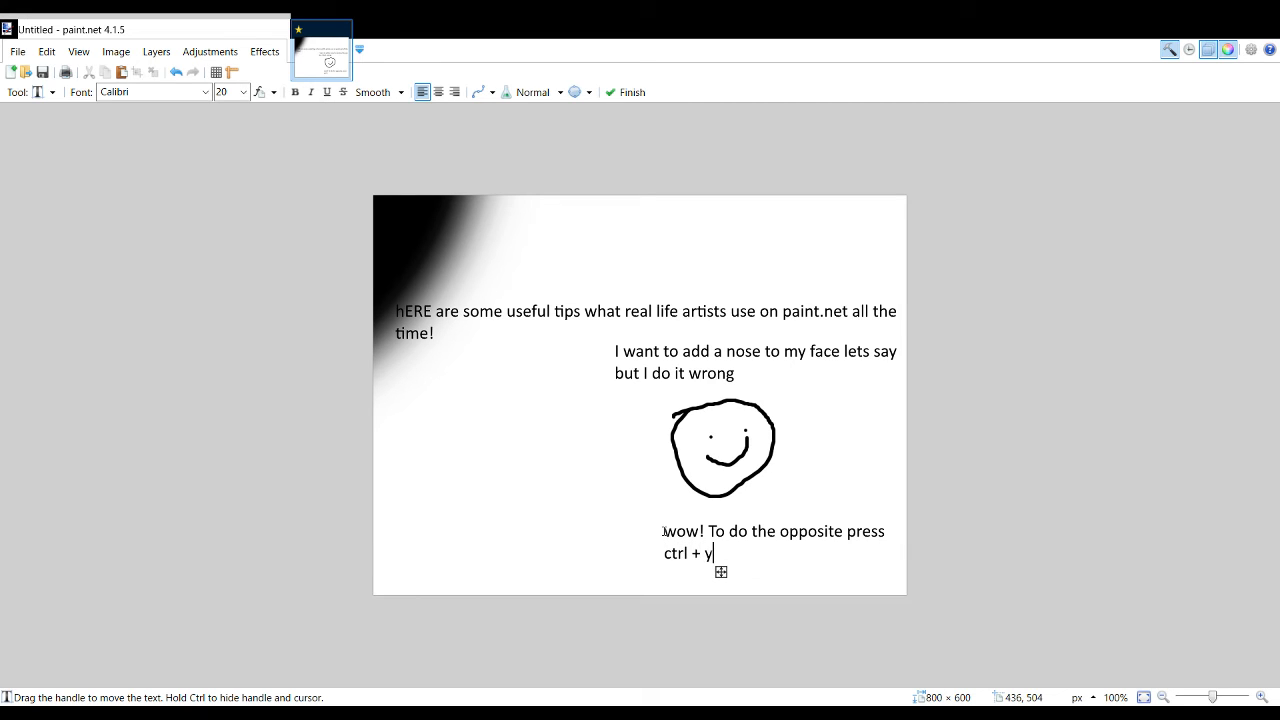
pyautogui.press('Escape')
pyautogui.press('s')
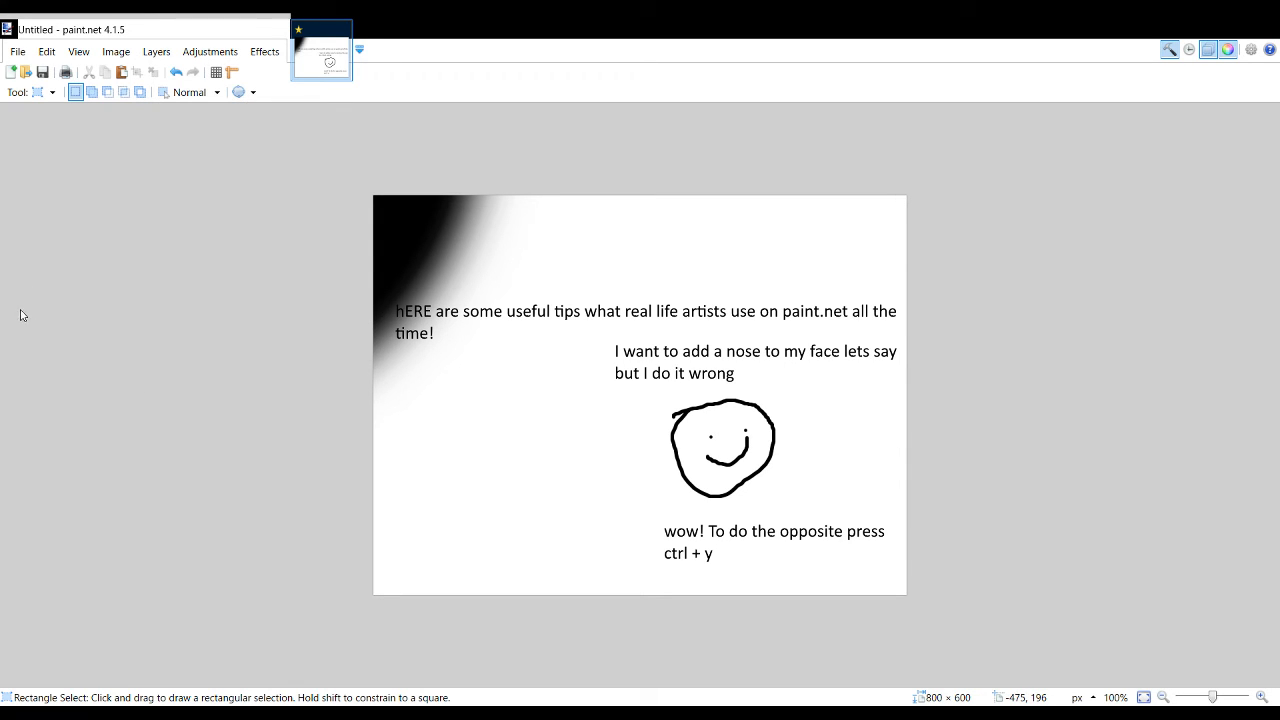
# Step: Add a two-line note beside the "ctrl + y" text reading "well that does not work lol dont use ctrl+y"
pyautogui.press('t')
pyautogui.click(716, 555)
pyautogui.write('well')
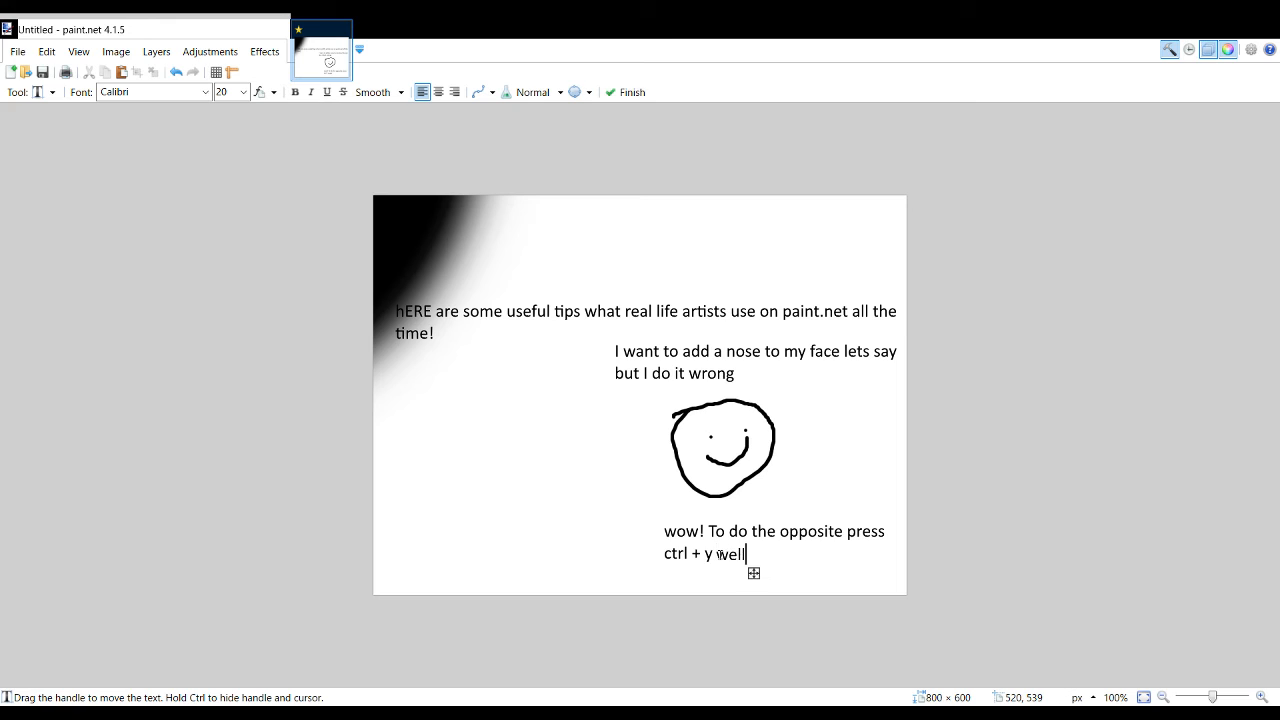
pyautogui.write(' that does not work')
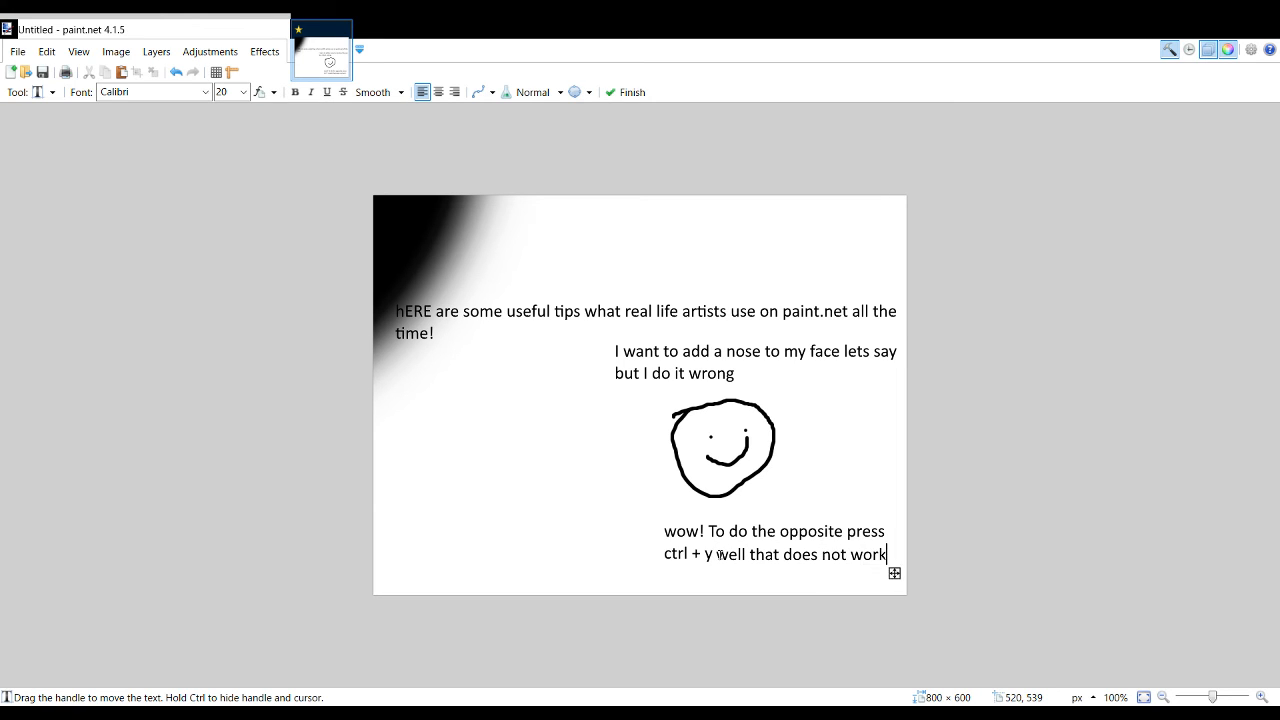
pyautogui.press('Return')
pyautogui.write('lol ')
pyautogui.write('dont use ctr')
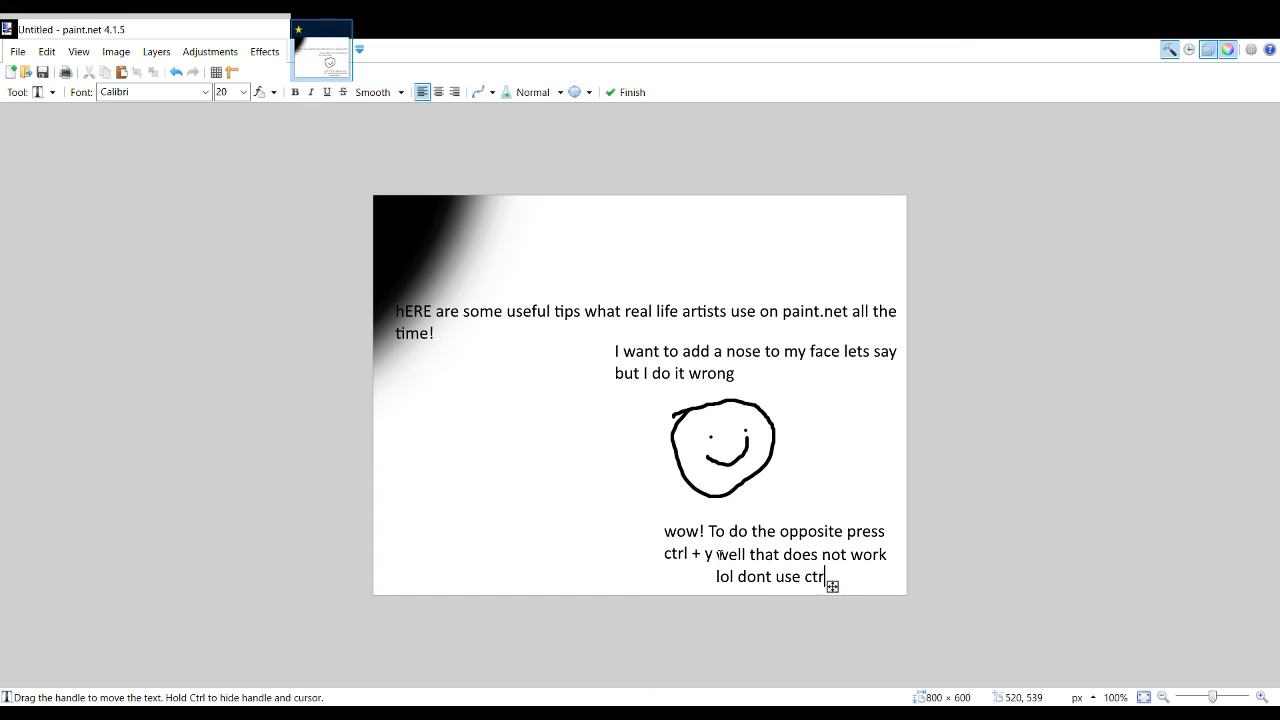
pyautogui.write('l+Y')
pyautogui.press('BackSpace')
pyautogui.write('ysb')
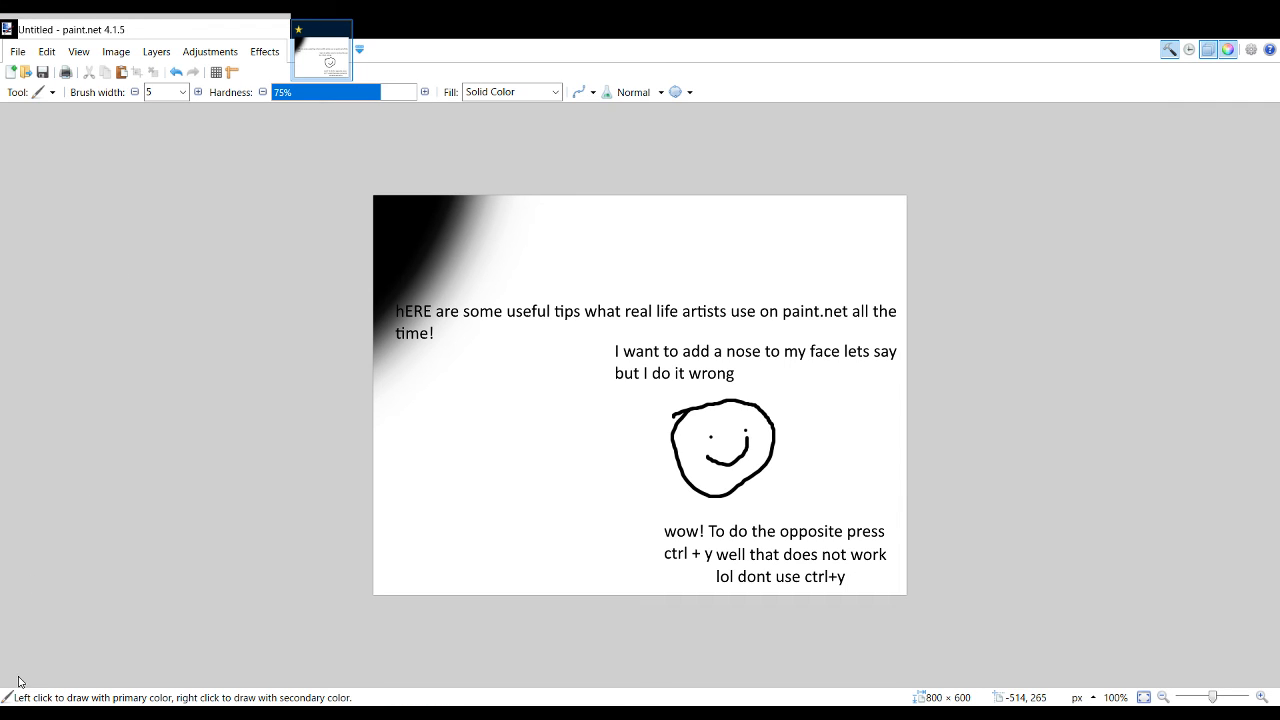
# Step: Set the Paintbrush width to 1000 and paint the whole canvas white, covering the notes and smiley face
pyautogui.press('BackSpace')
pyautogui.write('1000')
pyautogui.moveTo(369, 304)
pyautogui.mouseDown()
pyautogui.moveTo(429, 429)
pyautogui.moveTo(757, 491)
pyautogui.mouseUp()
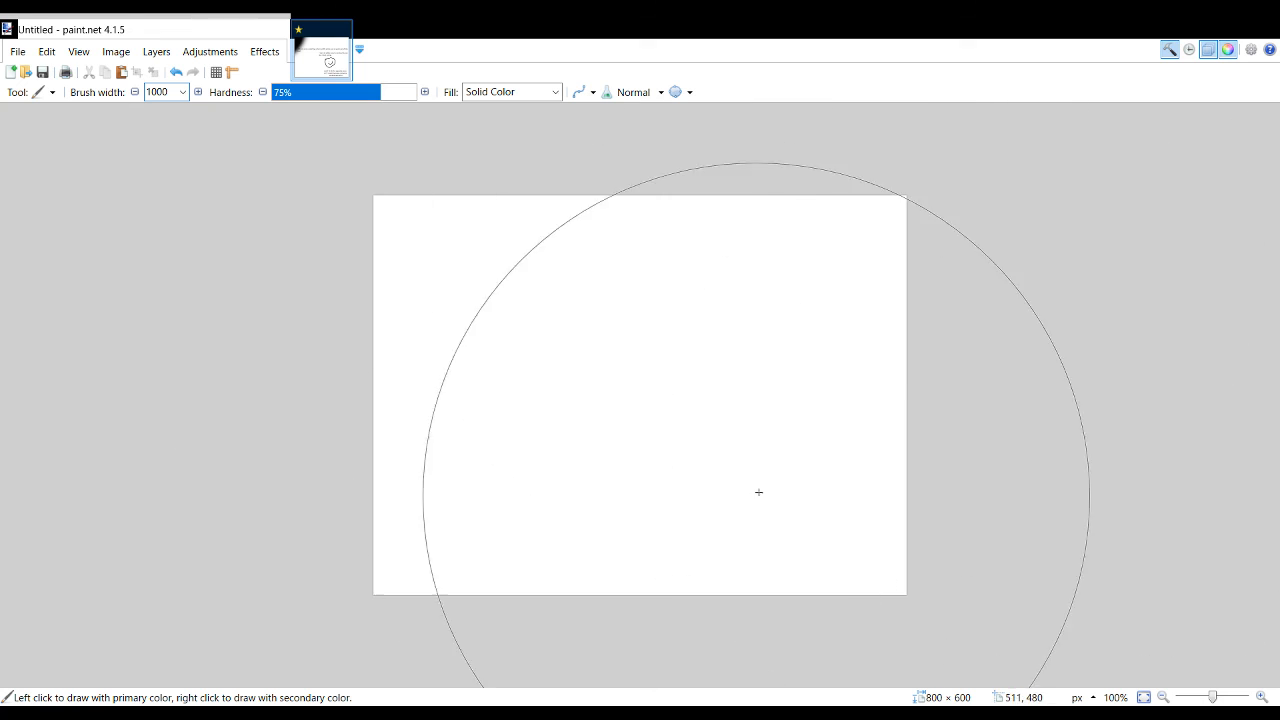
# Step: Add the closing text "If you want a part 2 just ask me in the comments and like the video! CYA LATER AND GOODBYE"
pyautogui.press('t')
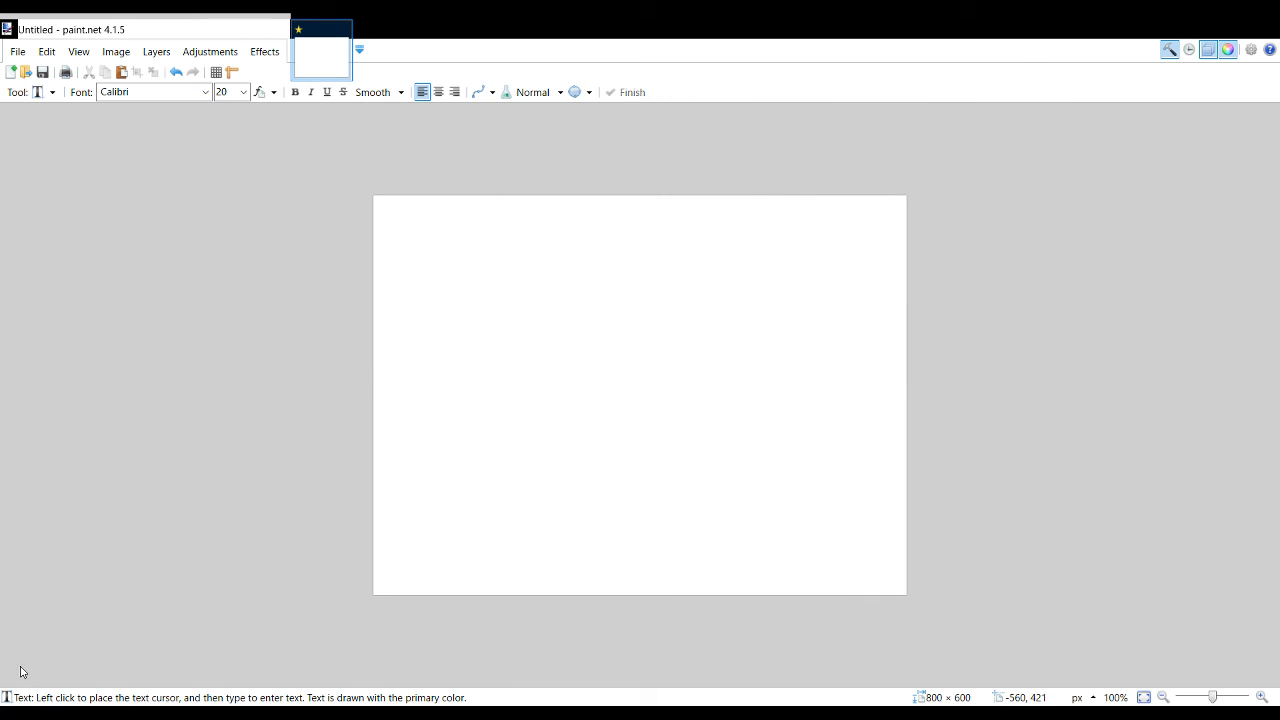
pyautogui.click(366, 360)
pyautogui.click(469, 314)
pyautogui.write('If')
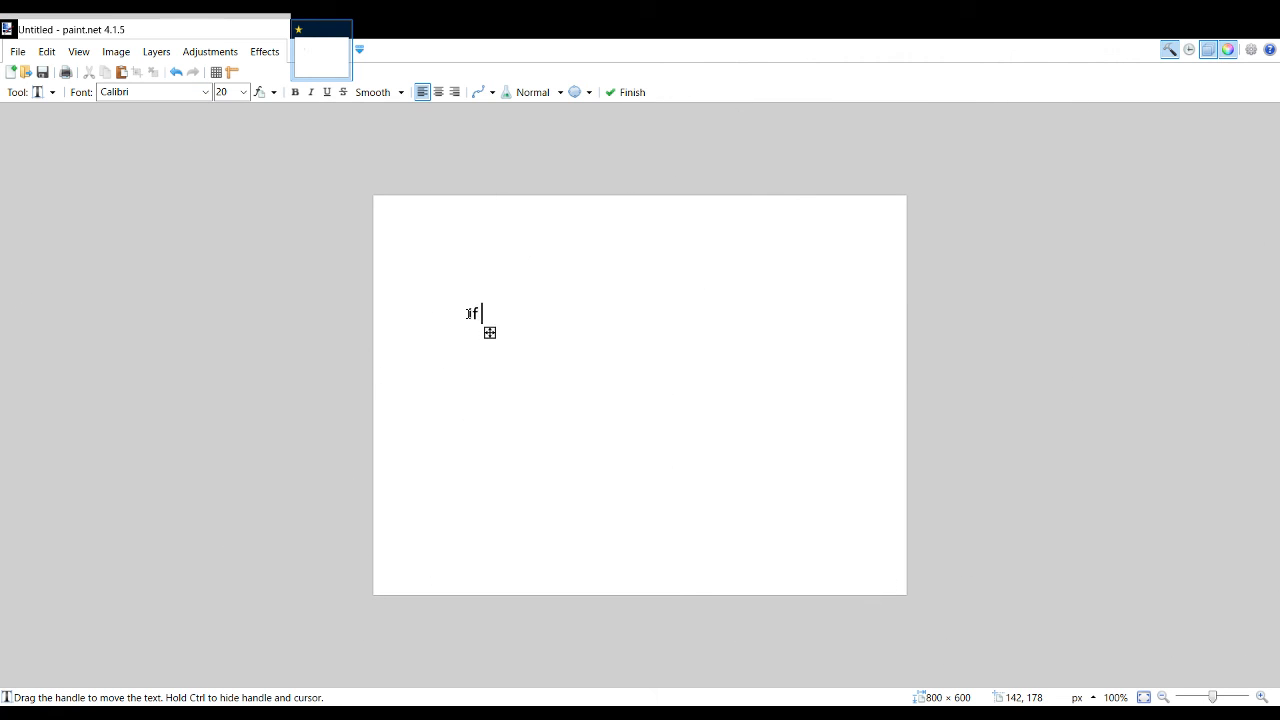
pyautogui.write(' you want a part 2 just ask me')
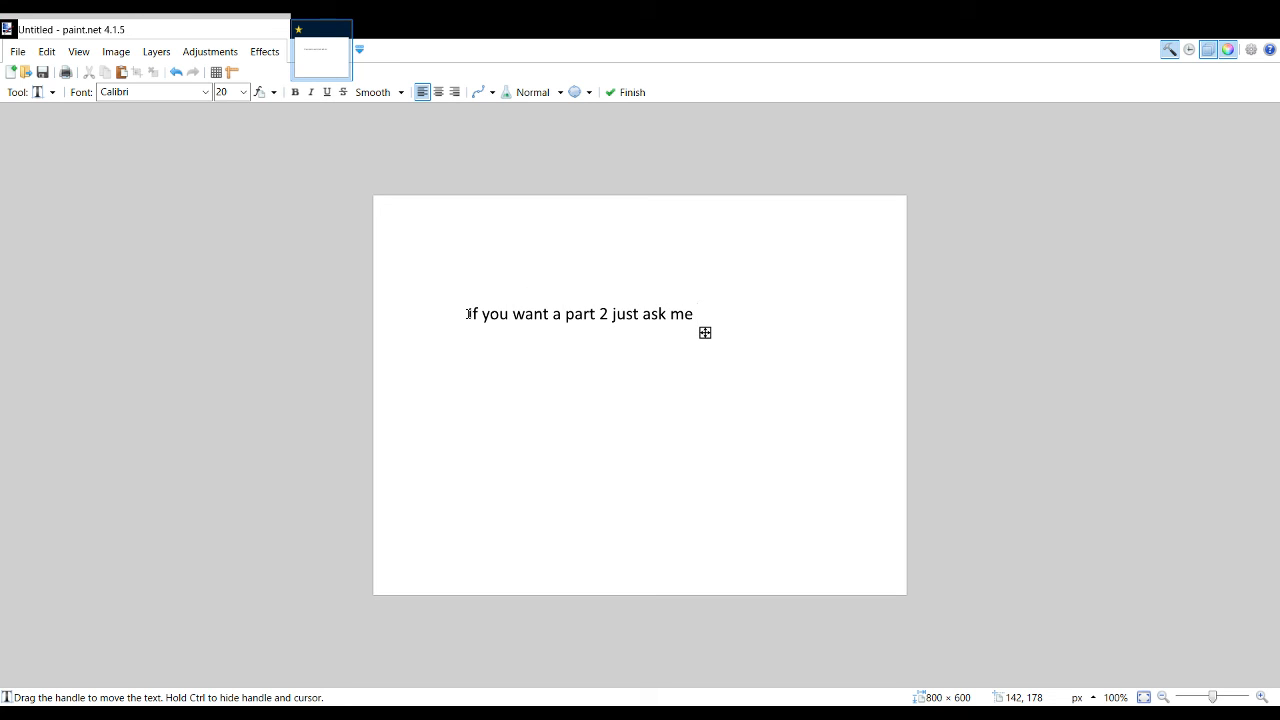
pyautogui.write(' in the comments  and')
pyautogui.press('Return')
pyautogui.write('like th')
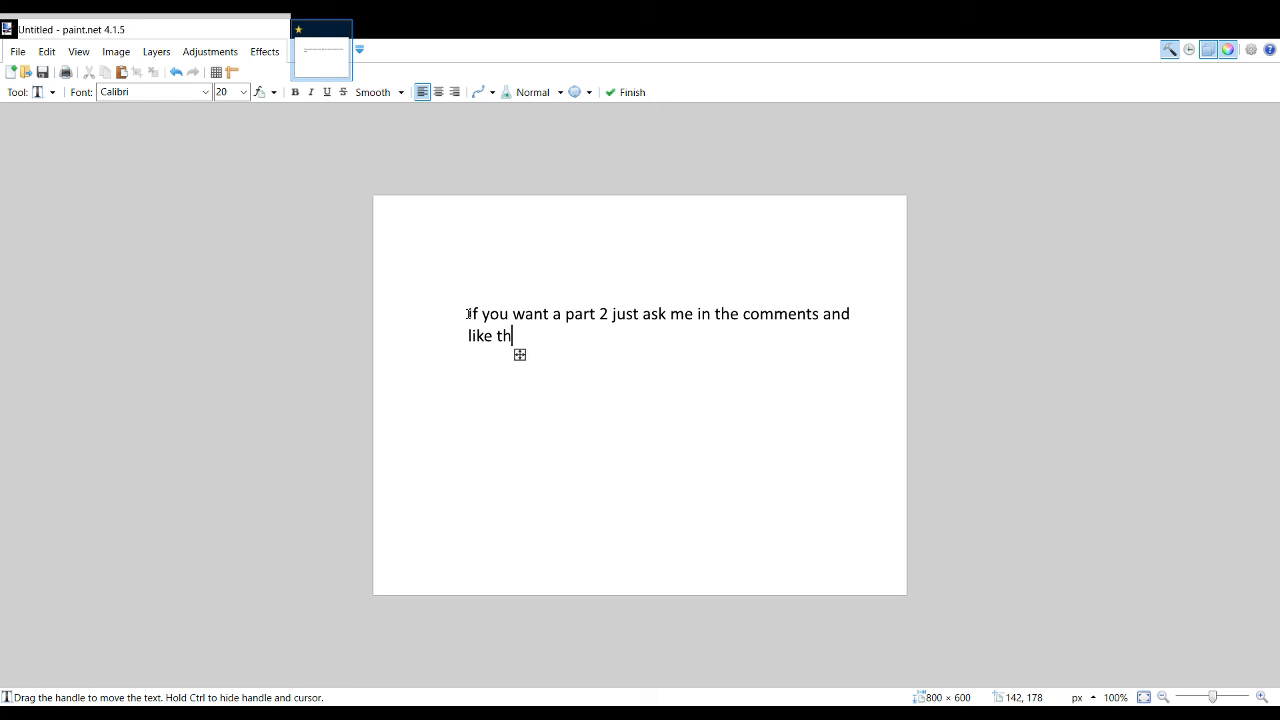
pyautogui.write('e video!CYS ')
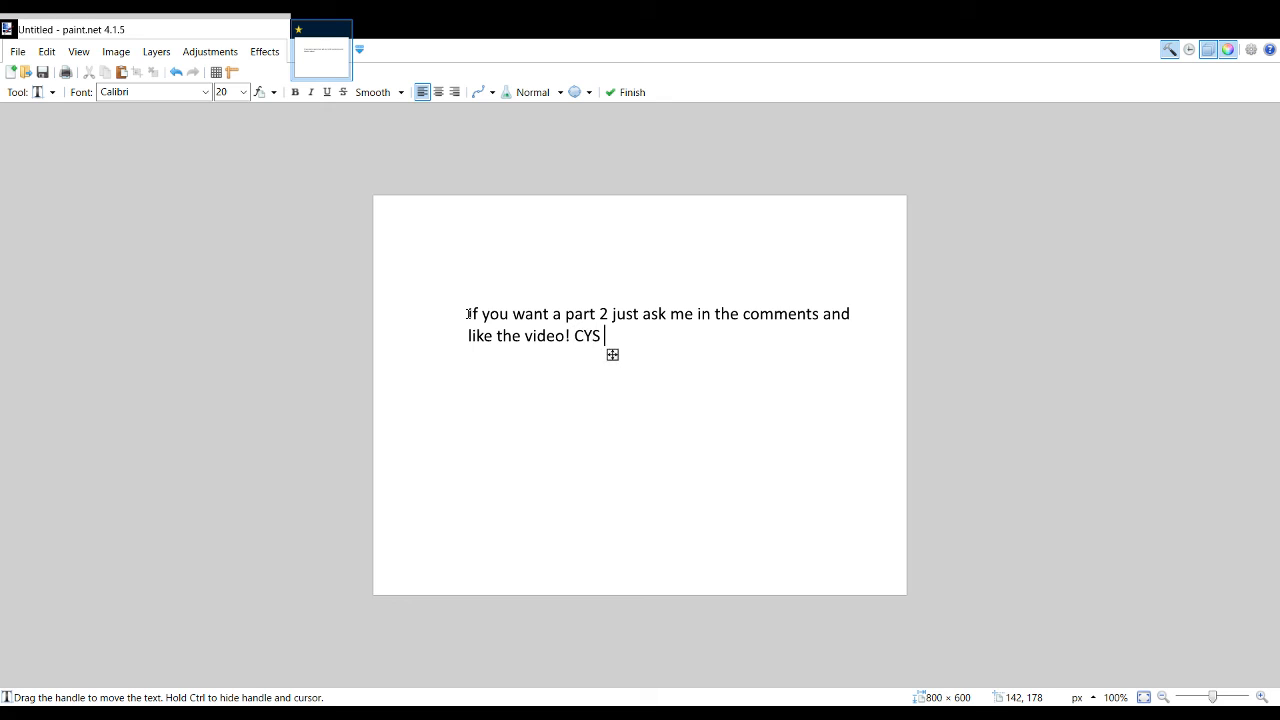
pyautogui.write('LATER AND GOODBYE')
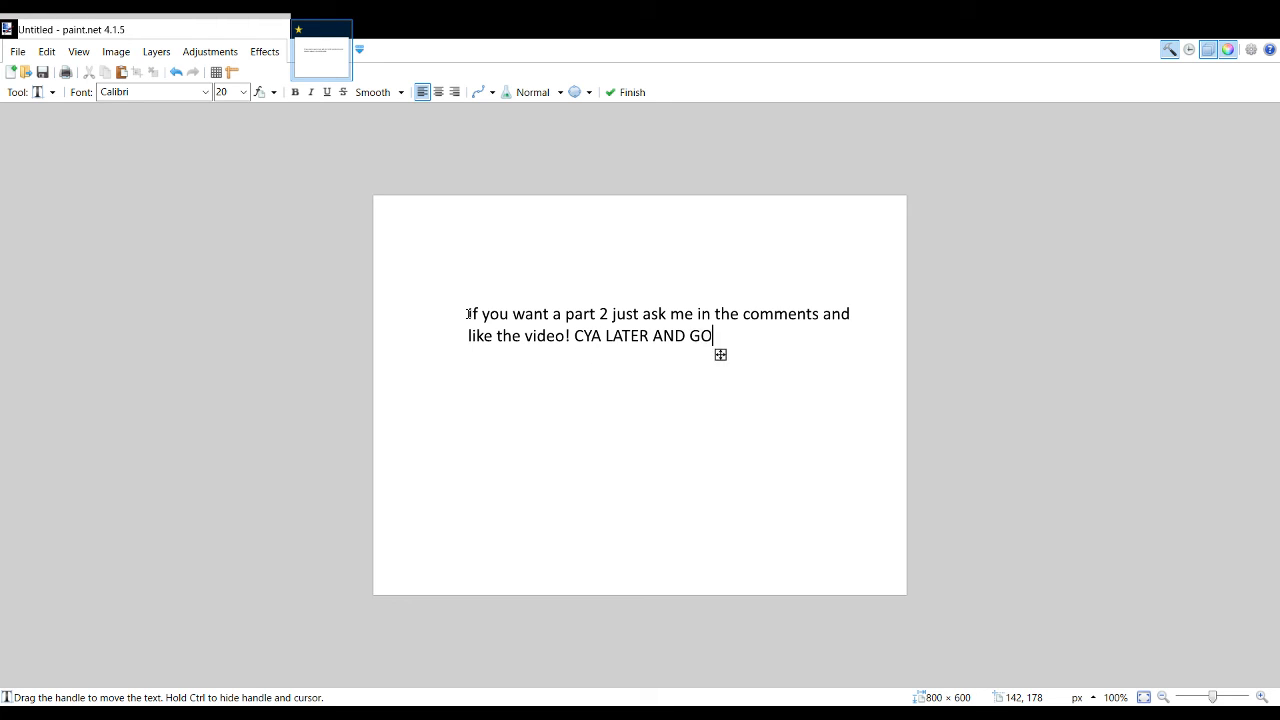